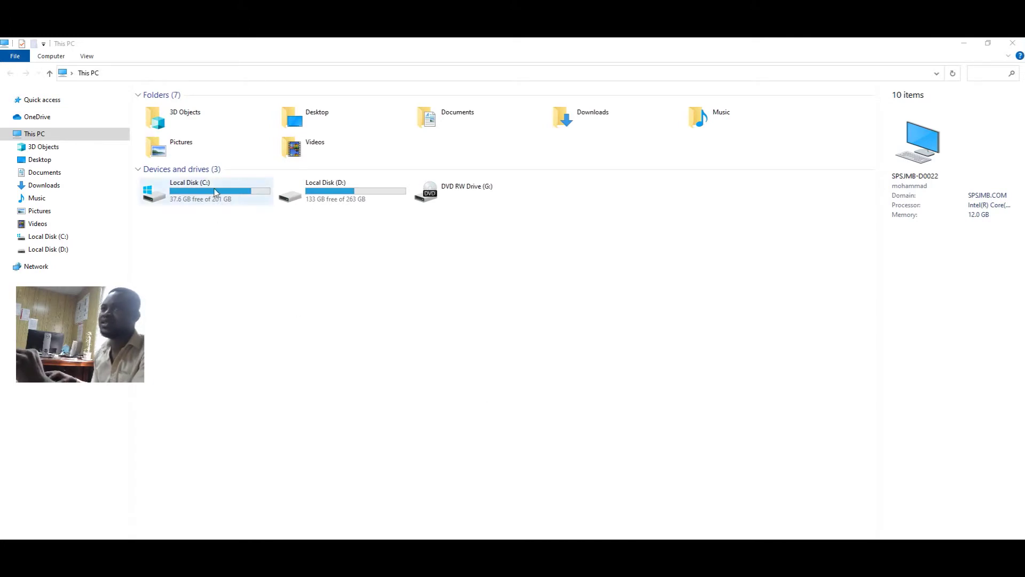
- Open Local Disk (C:) from This PC
drag(209, 236, 153, 175)
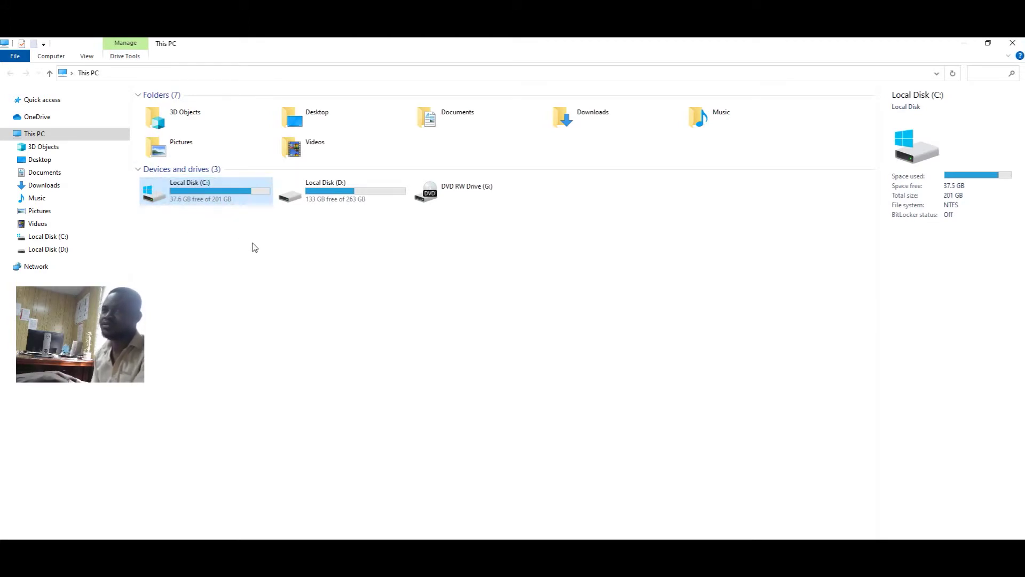
click(220, 182)
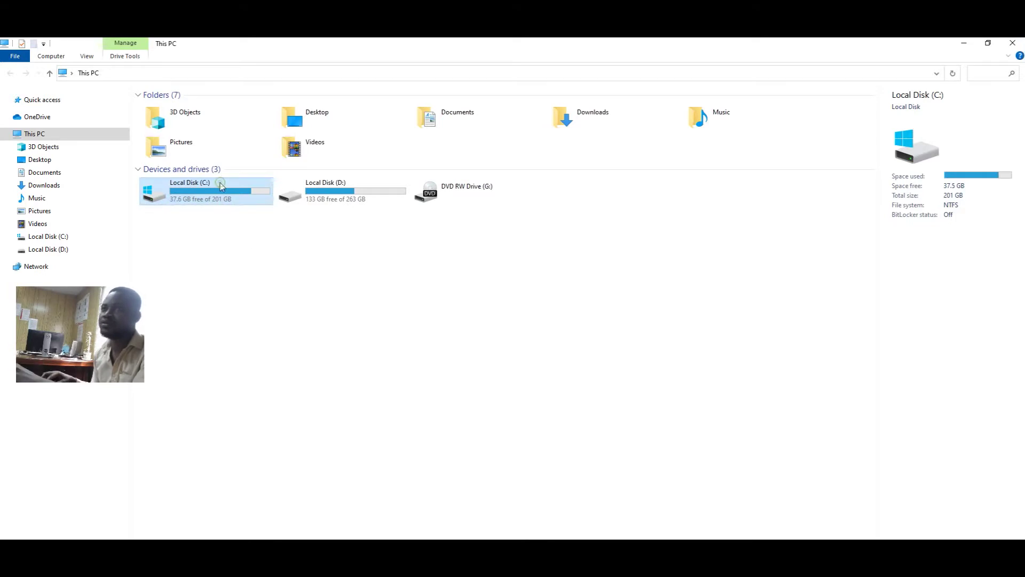
double_click(220, 182)
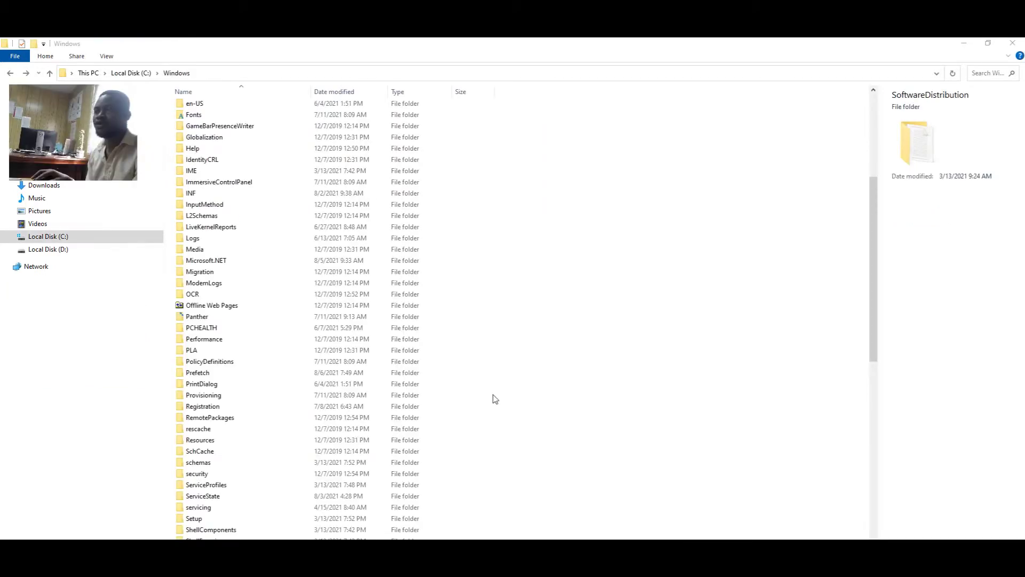
- Look through the subfolders of the Windows folder, return to the root of Local Disk (C:) and minimize the window
scroll(331, 451, down, 7)
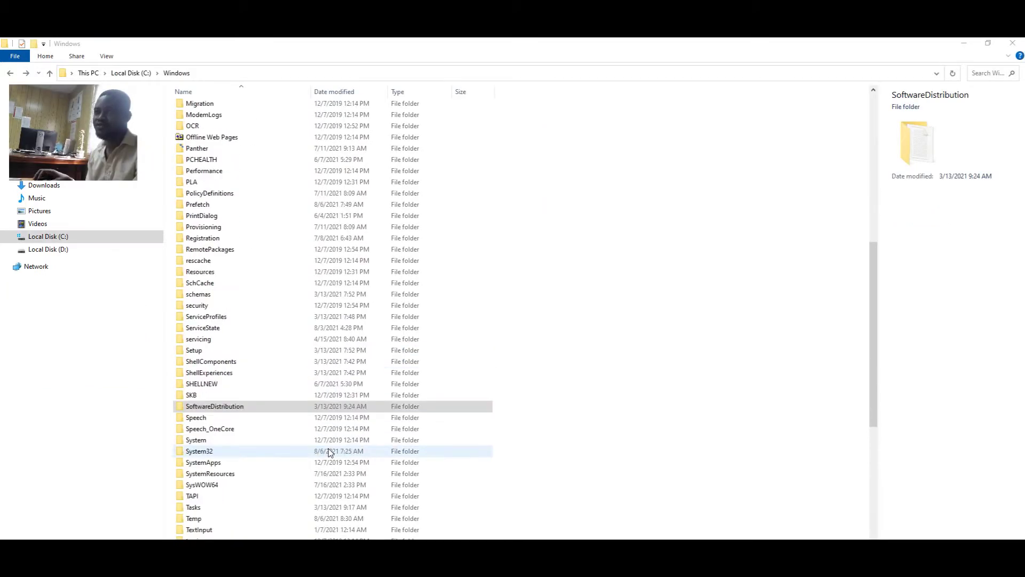
scroll(320, 448, up, 2)
scroll(303, 445, up, 6)
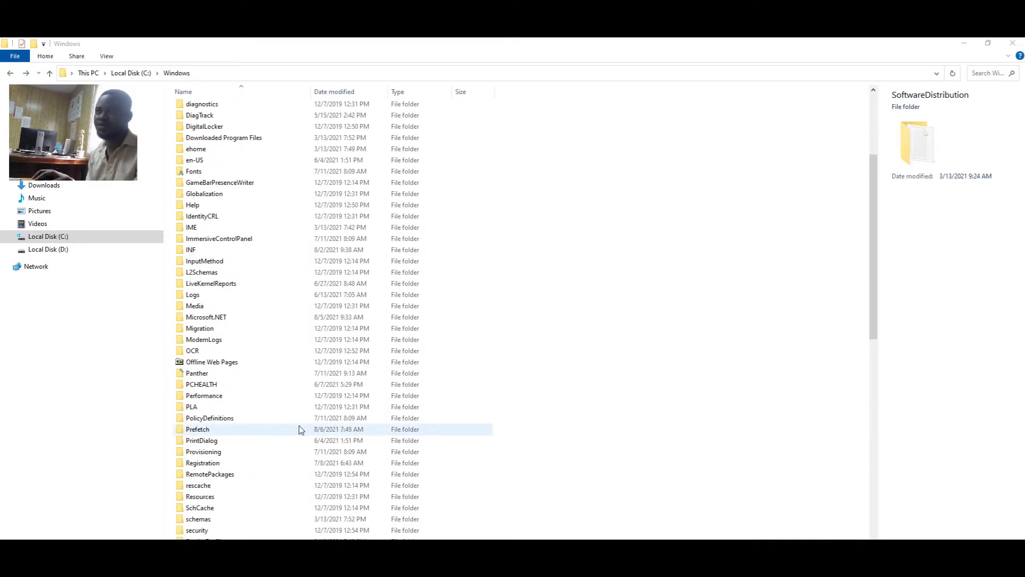
scroll(284, 243, down, 9)
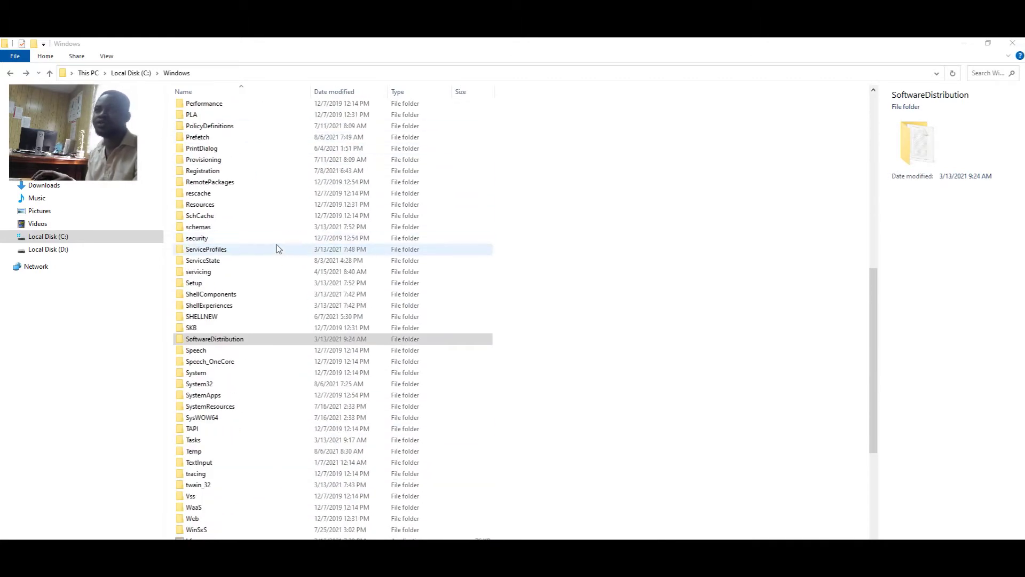
click(11, 74)
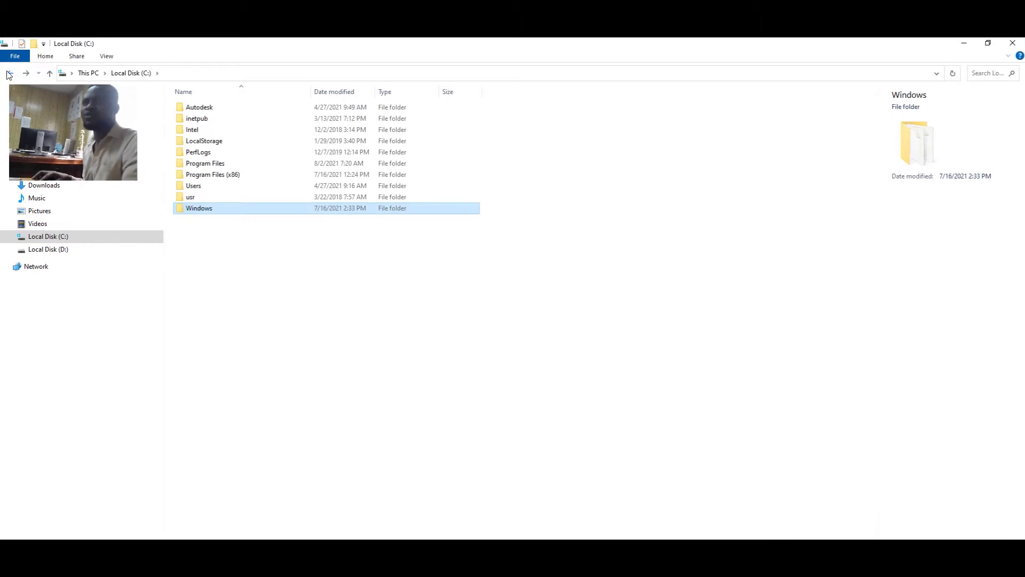
click(961, 48)
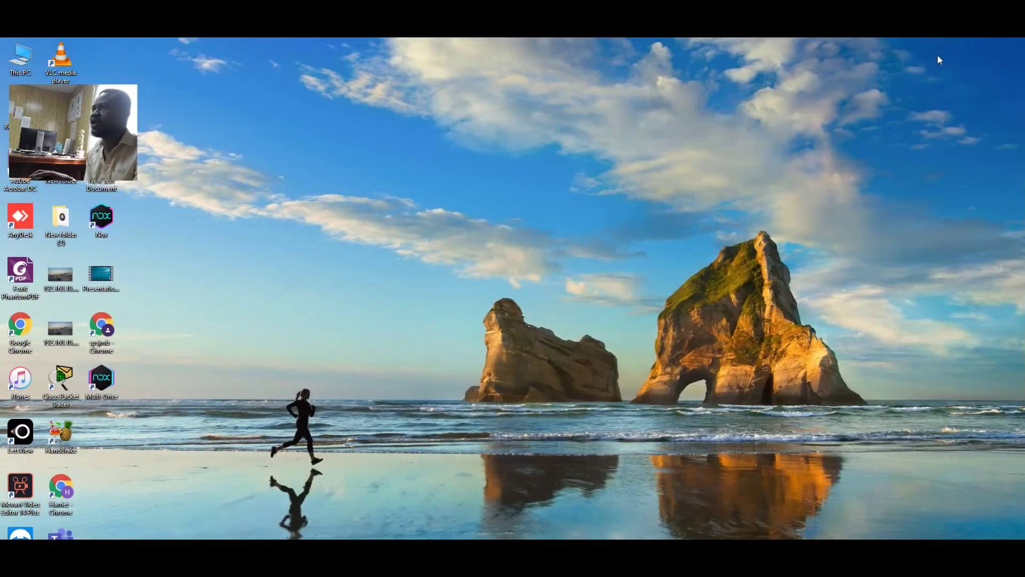
- Bring up the On-Screen Keyboard on the desktop
mouse_move(536, 576)
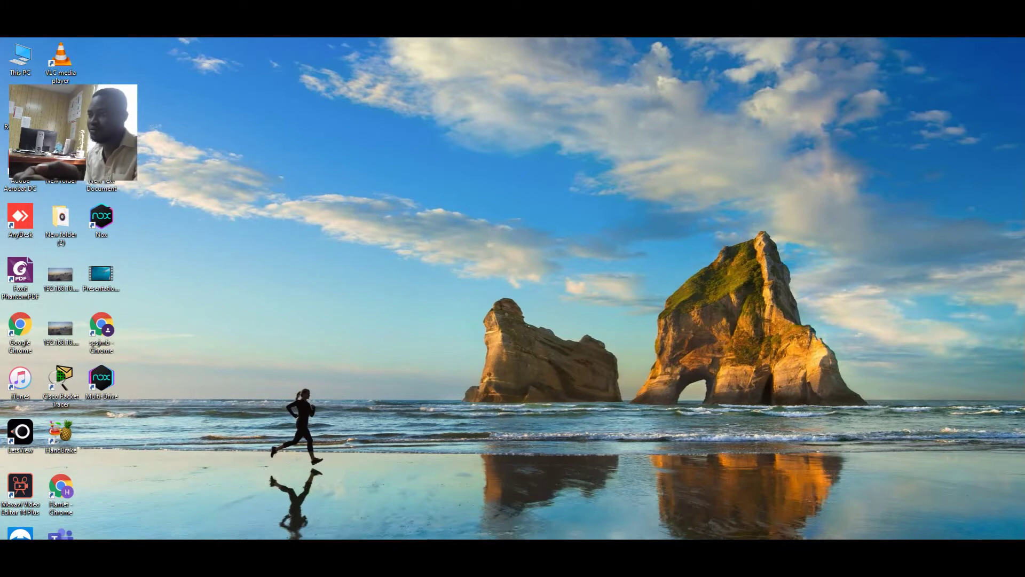
click(107, 576)
click(536, 576)
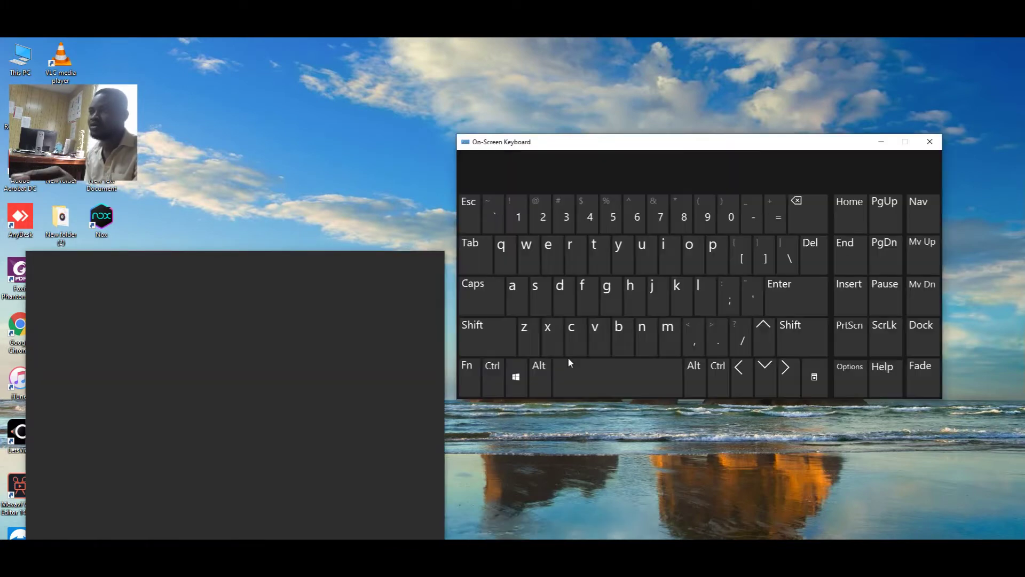
click(376, 237)
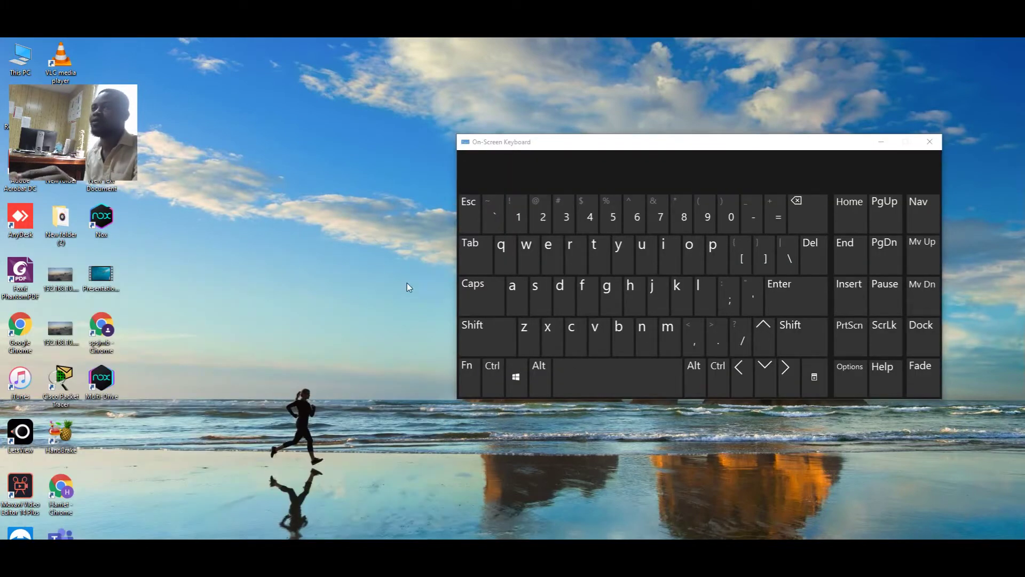
- Open the Run dialog using the On-Screen Keyboard and move the dialog fully into view
click(516, 379)
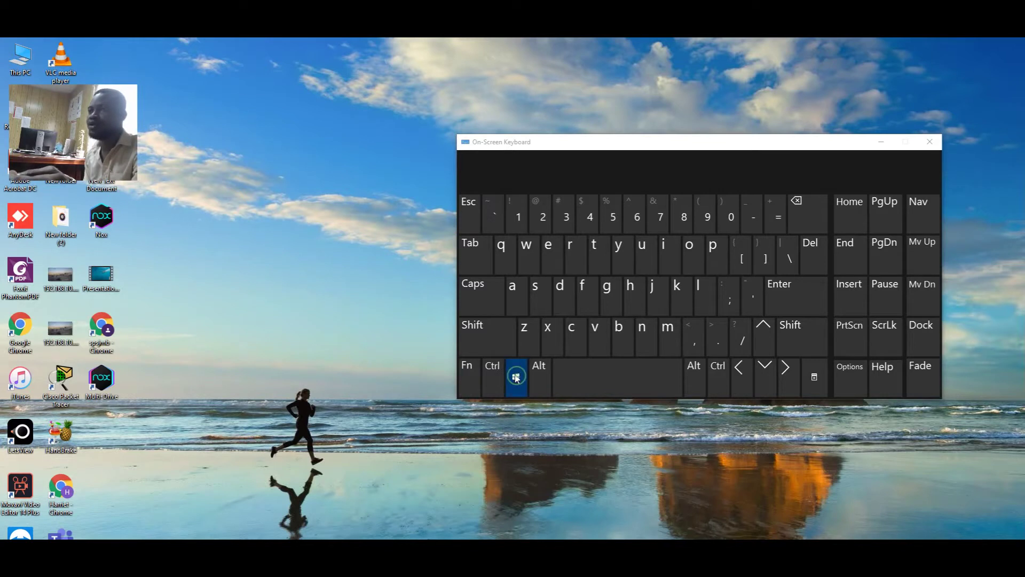
click(573, 262)
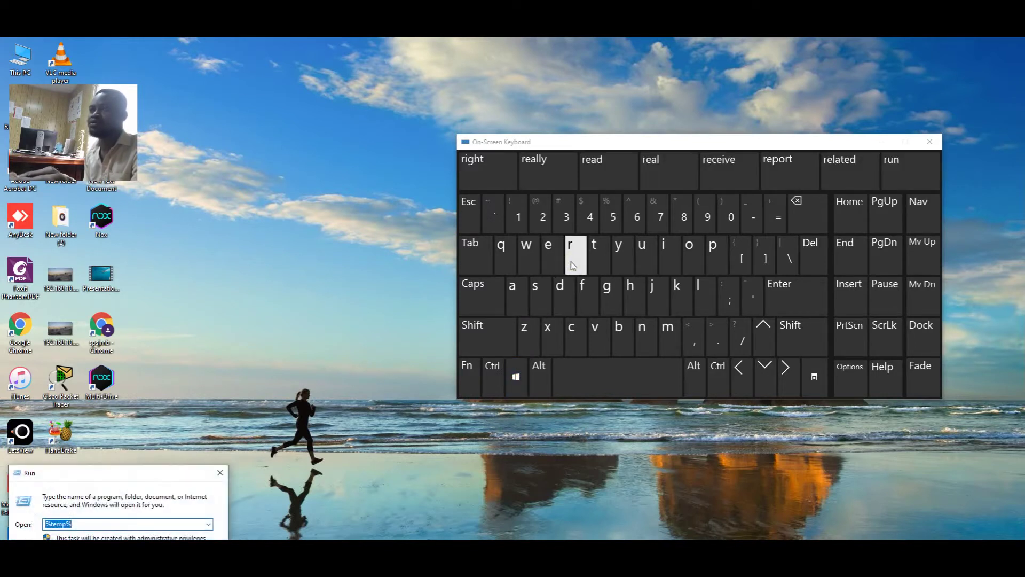
drag(165, 477, 269, 374)
click(268, 422)
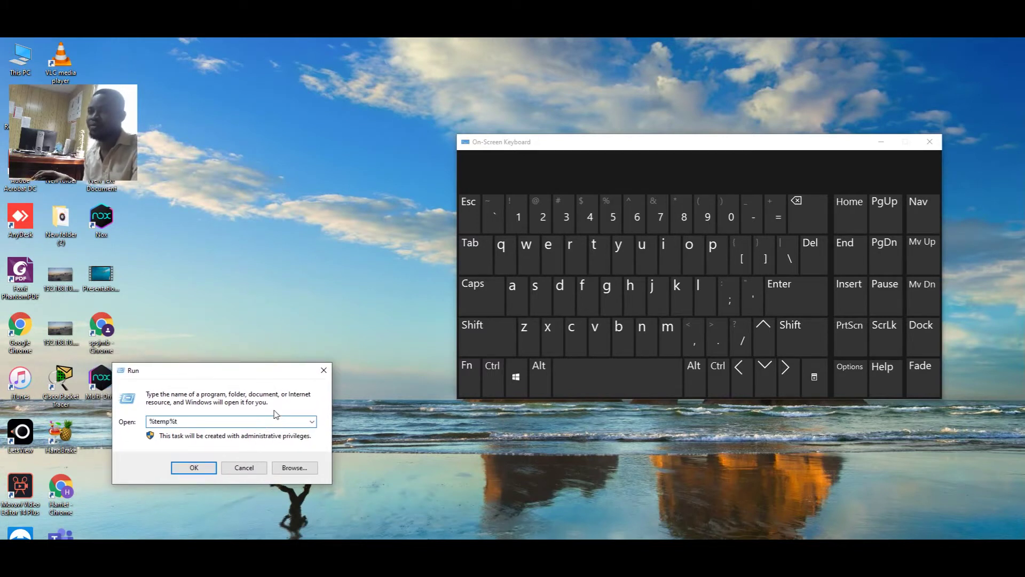
- Replace the command in the Run dialog with temp and run it to open the Windows Temp folder
key(BackSpace)
key(BackSpace)
key(BackSpace)
key(BackSpace)
key(BackSpace)
key(BackSpace)
key(BackSpace)
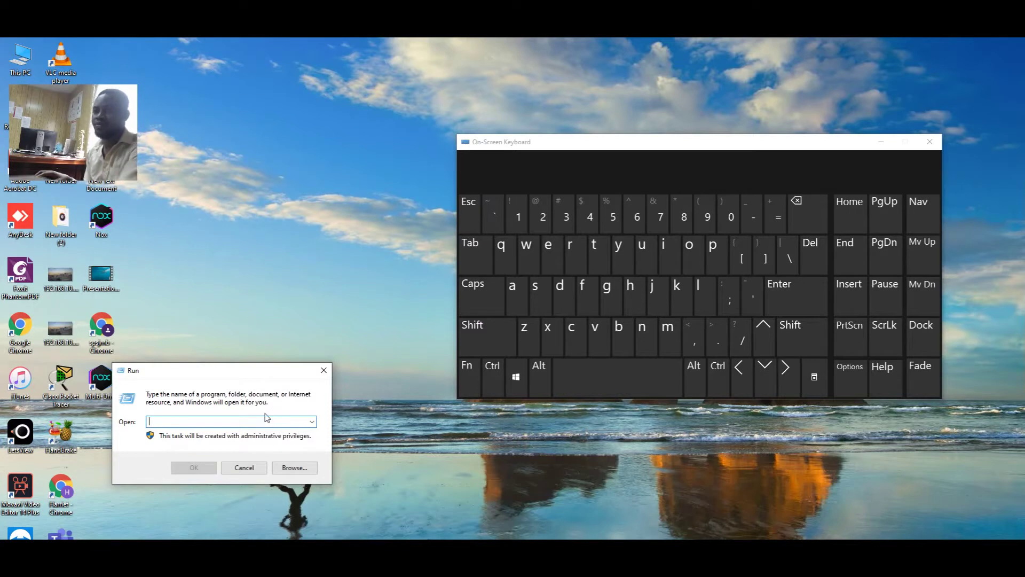
text(temp)
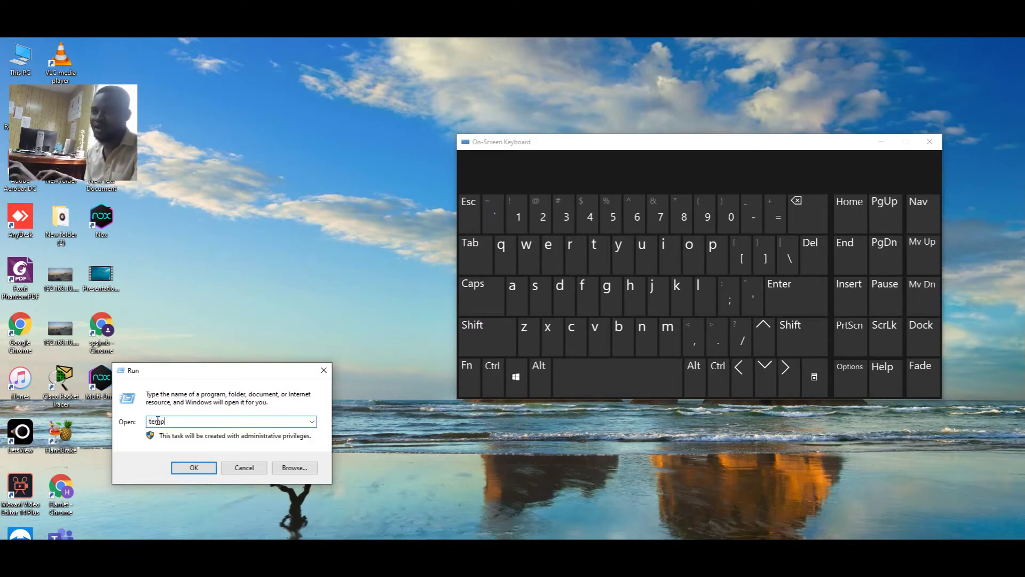
click(193, 467)
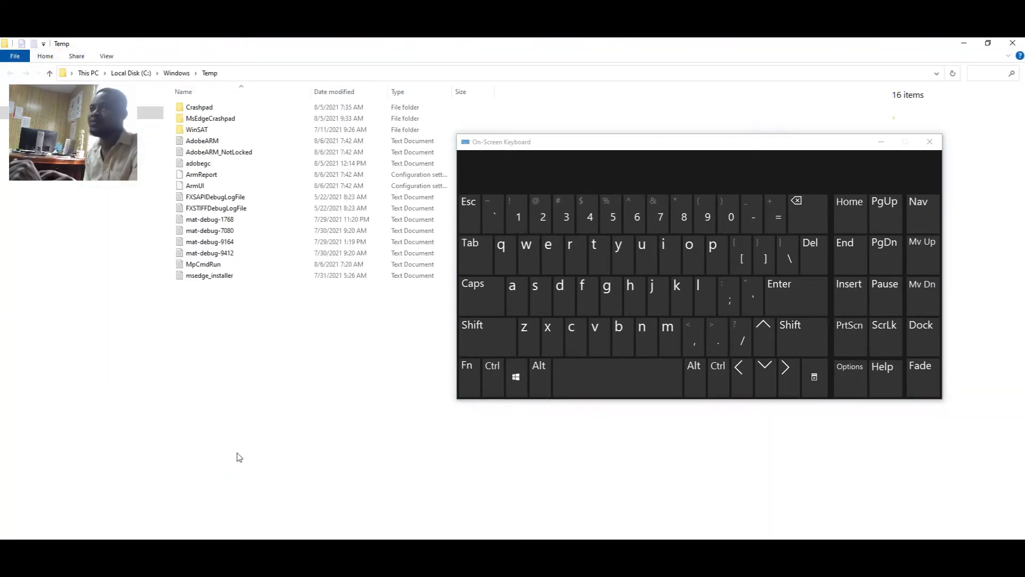
drag(208, 311, 243, 99)
key(Delete)
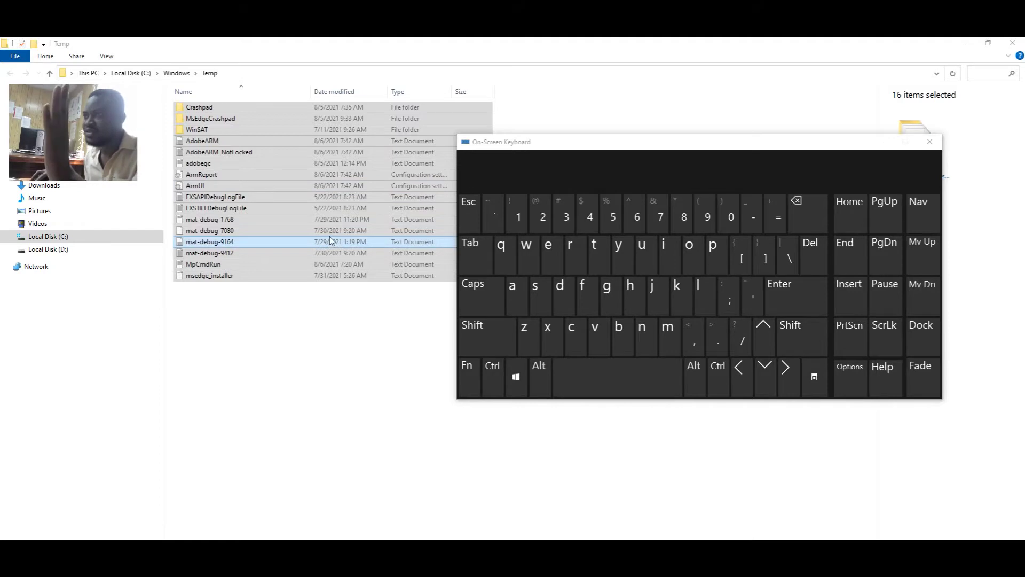
click(806, 346)
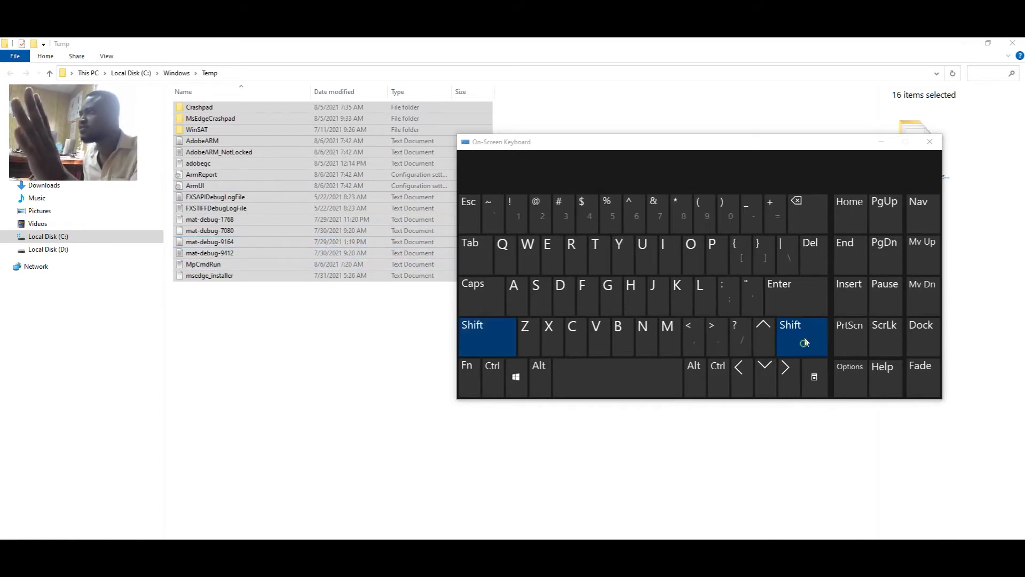
click(810, 261)
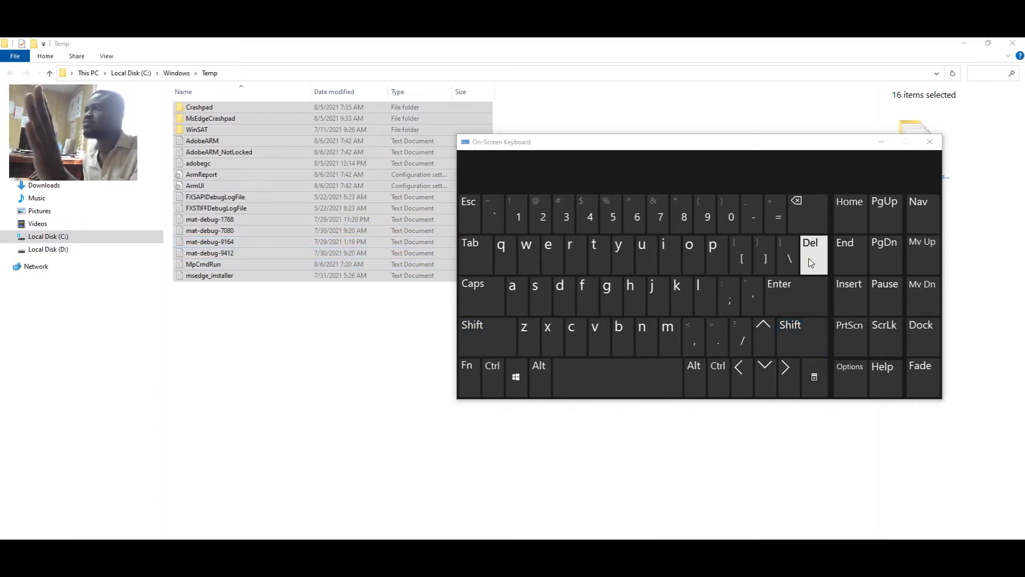
drag(208, 298, 200, 230)
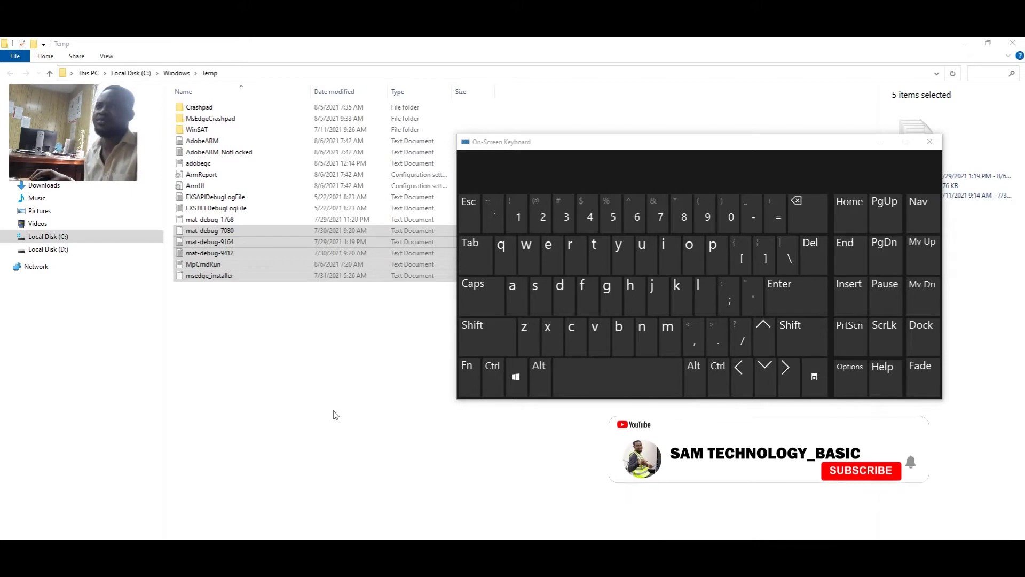
click(260, 316)
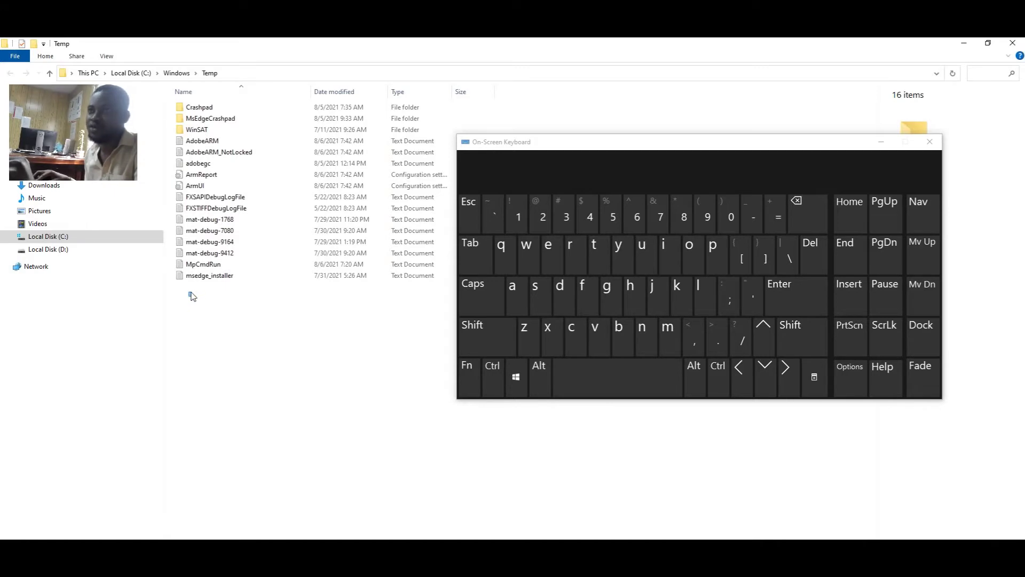
drag(191, 293, 212, 223)
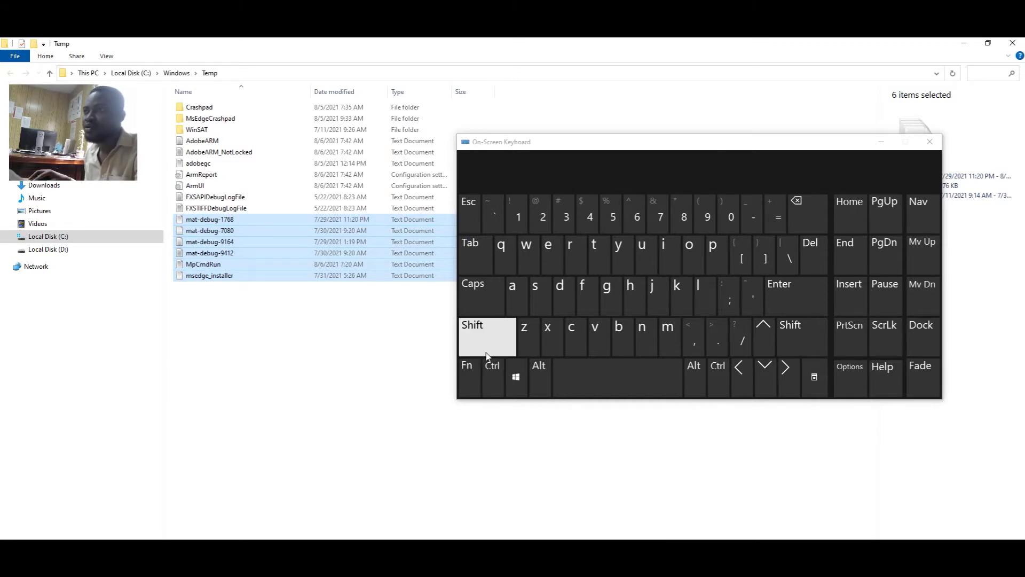
click(492, 368)
click(519, 312)
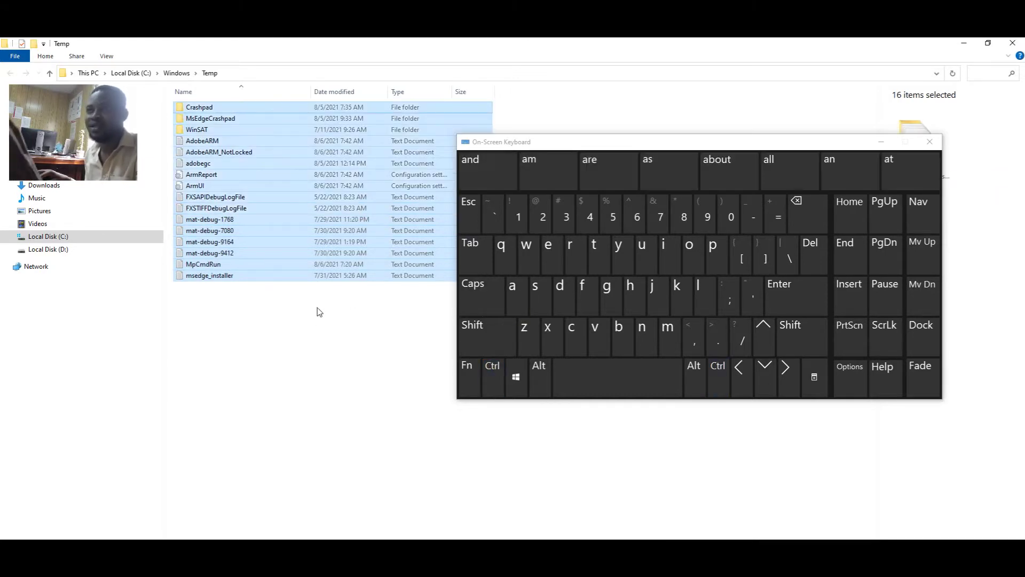
click(294, 320)
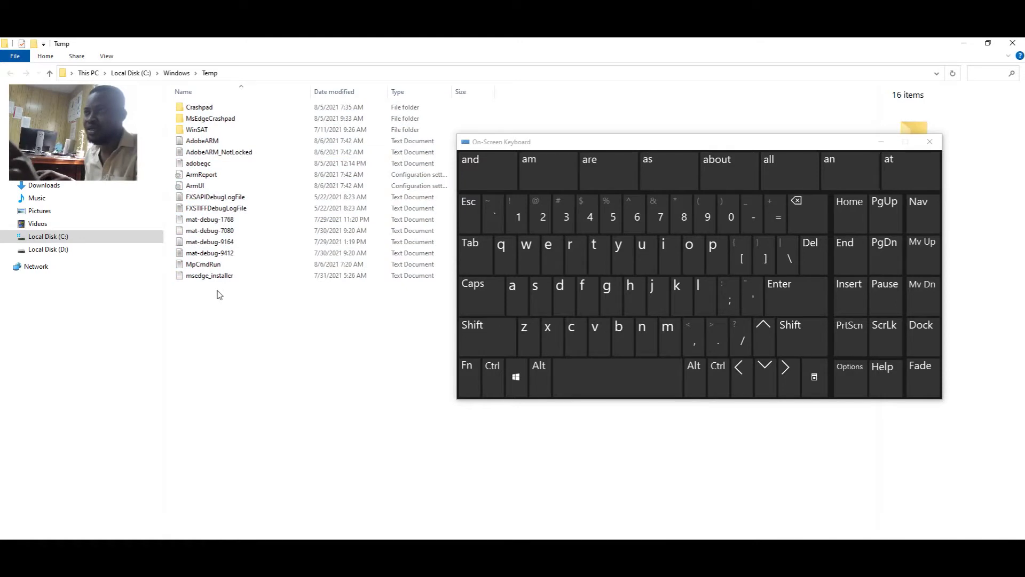
- Move the six files from mat-debug-1768 through msedge_installer in the Temp folder to the Recycle Bin
drag(205, 291, 208, 219)
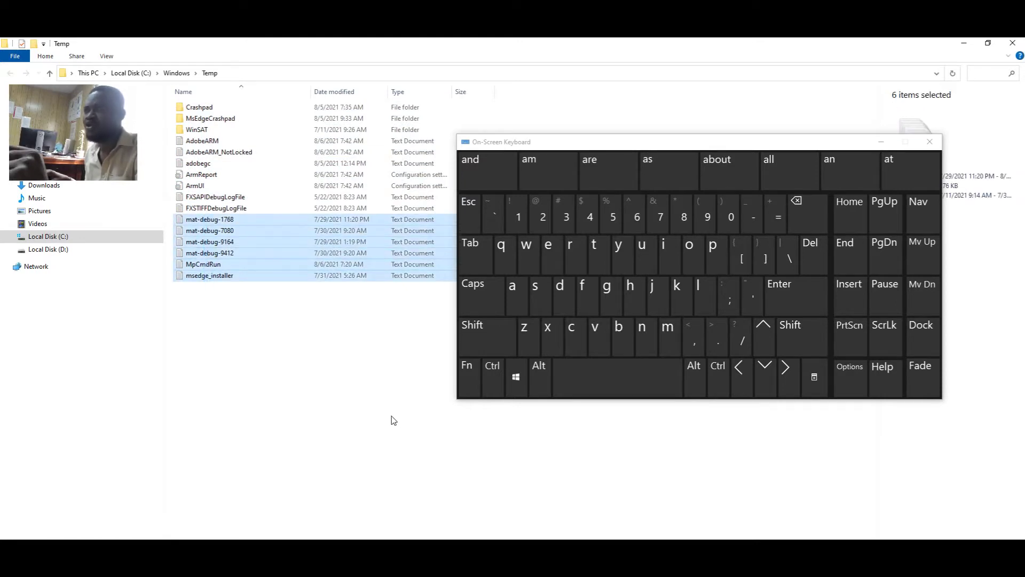
click(811, 266)
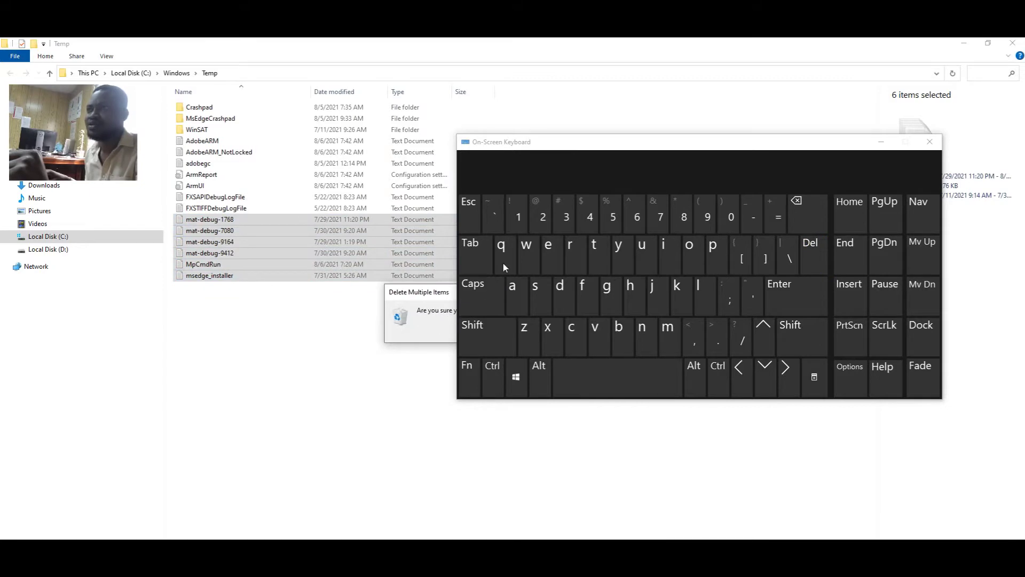
drag(636, 154, 587, 350)
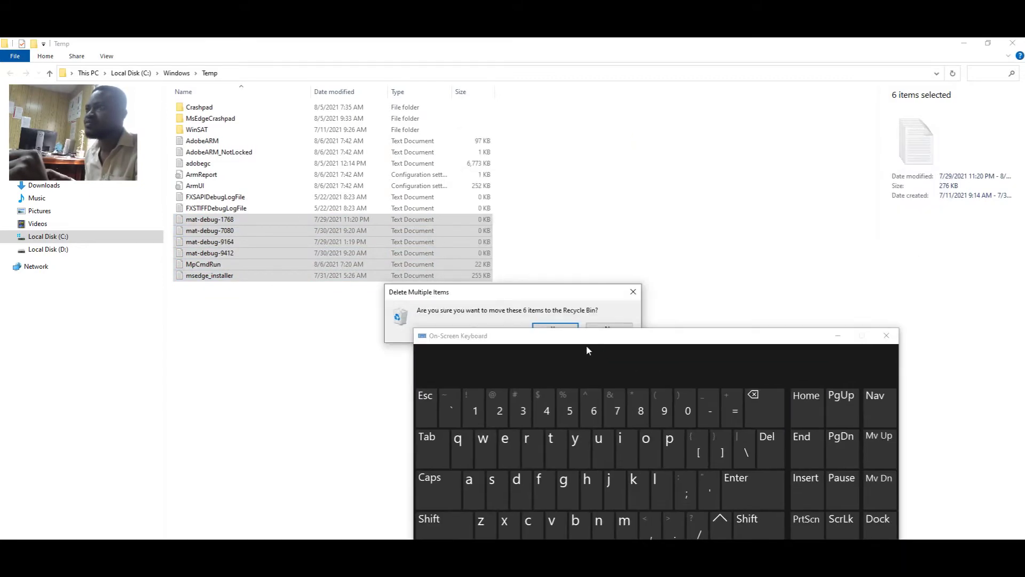
click(545, 327)
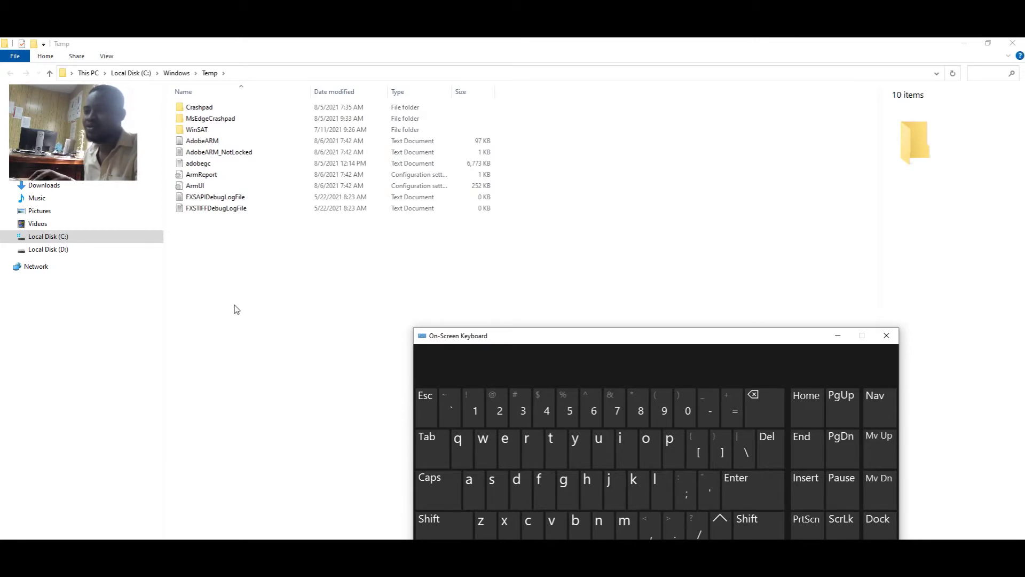
- Select all remaining files and folders in the Temp folder and delete them permanently
click(219, 208)
key(ctrl+a)
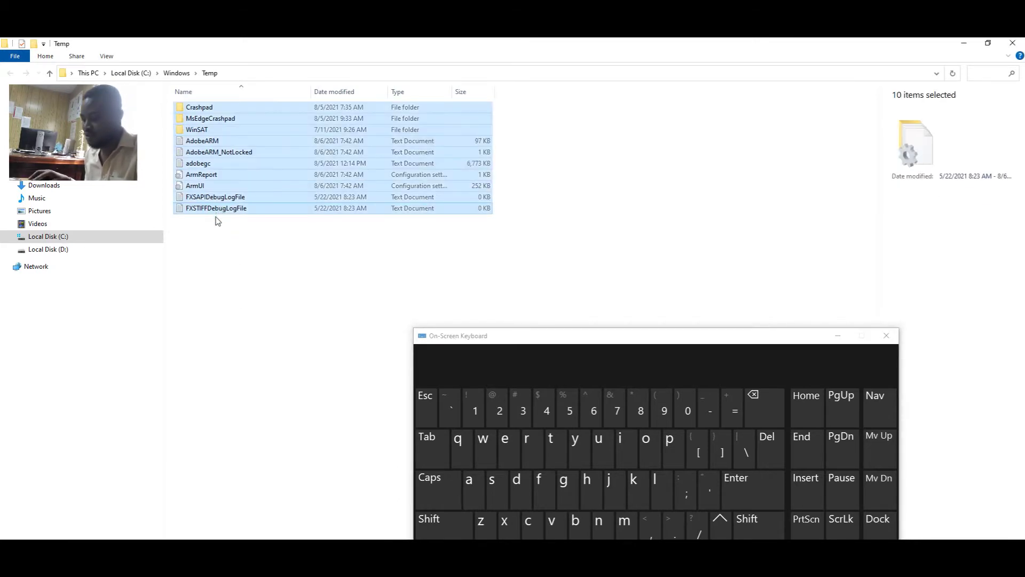
drag(568, 336, 565, 199)
click(755, 389)
click(777, 317)
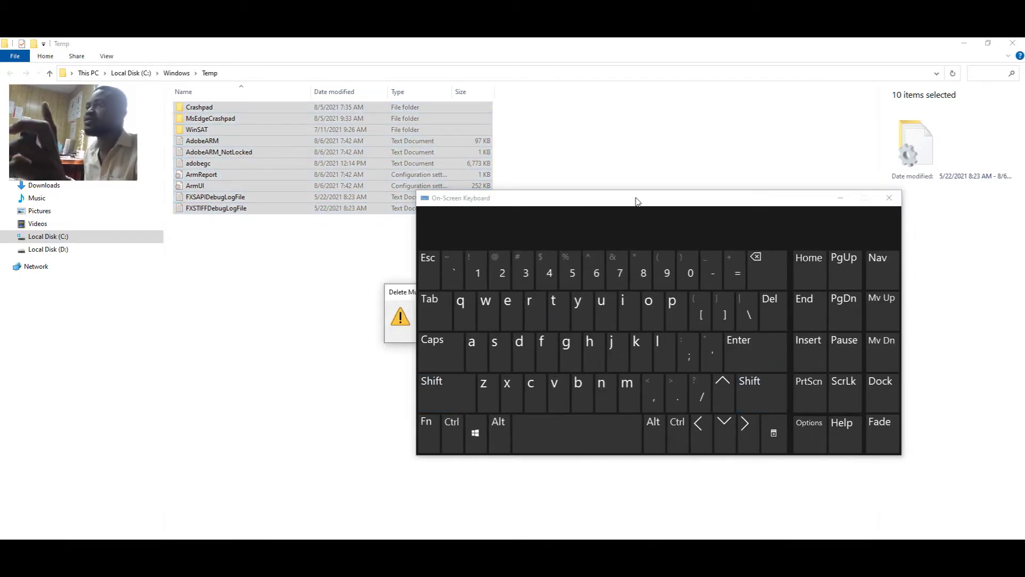
drag(635, 198, 619, 371)
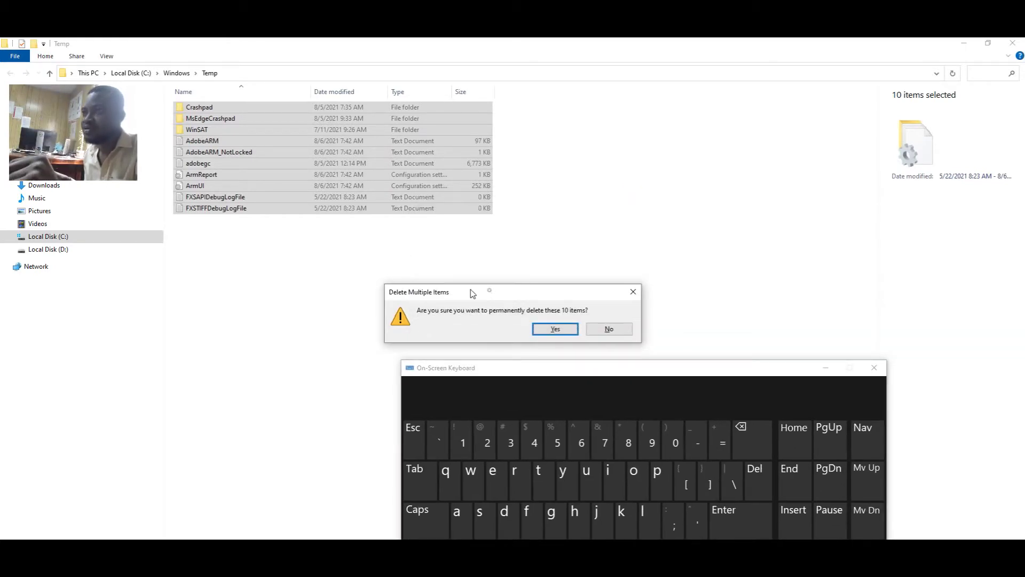
drag(470, 292, 399, 278)
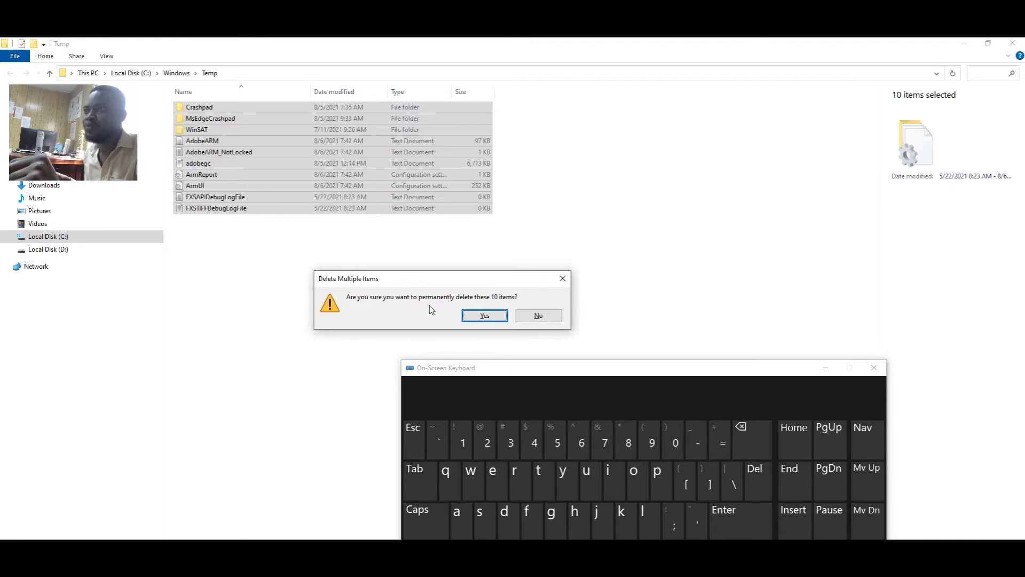
click(491, 316)
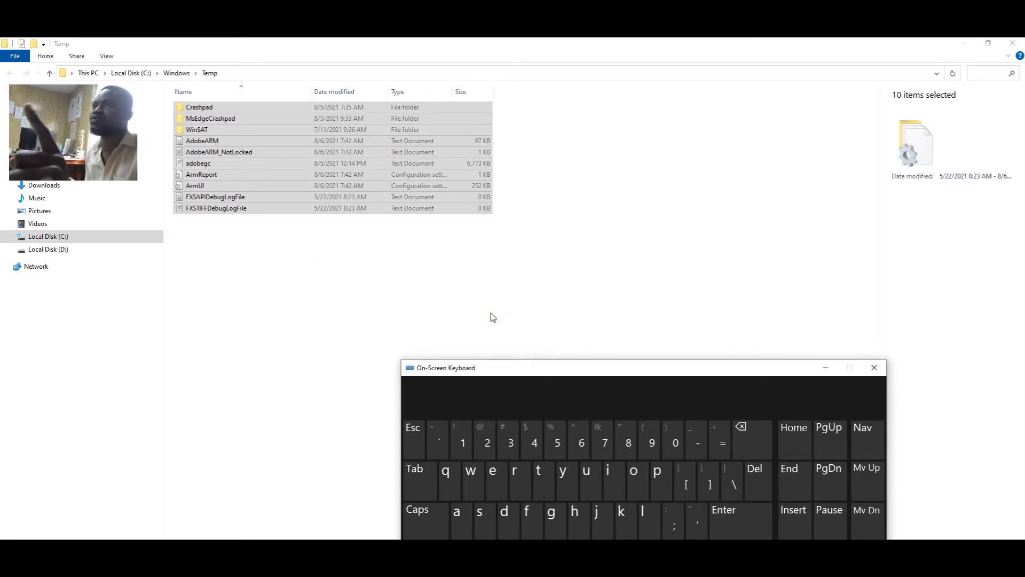
click(195, 269)
click(297, 287)
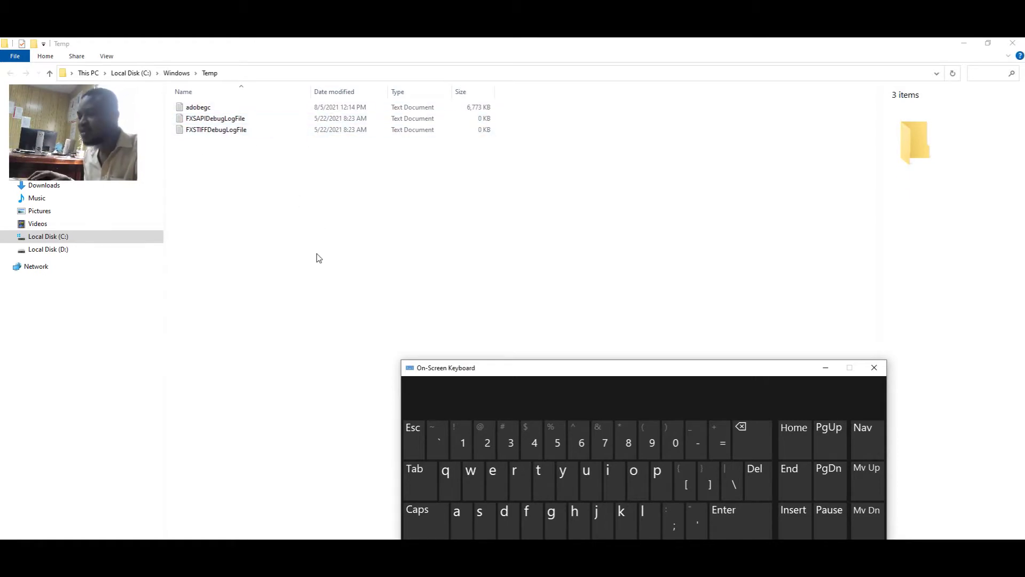
- Minimize the Temp window, move the Recycle Bin icon to an empty area of the desktop, and check the bin's contents
click(963, 44)
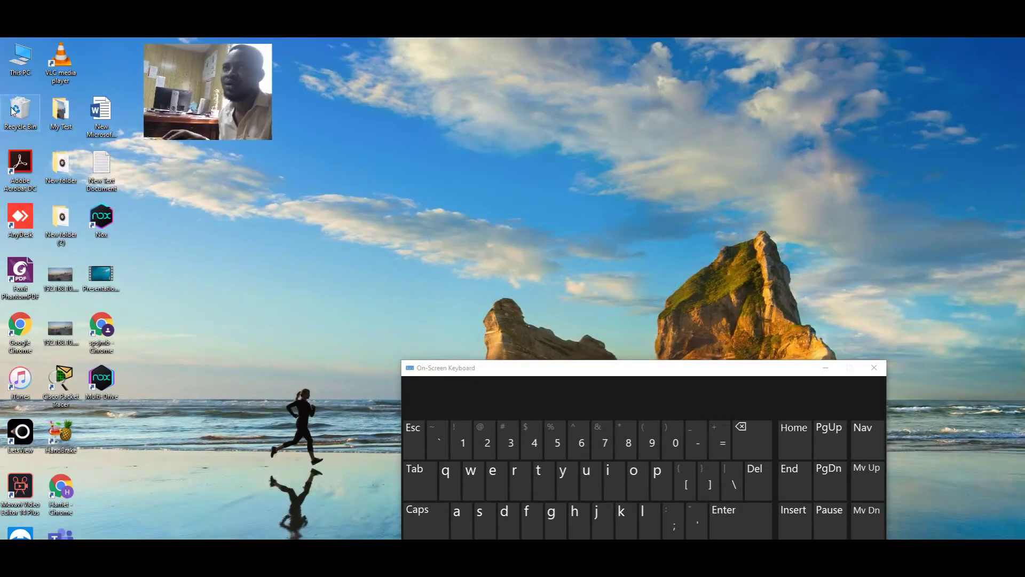
drag(29, 109, 389, 110)
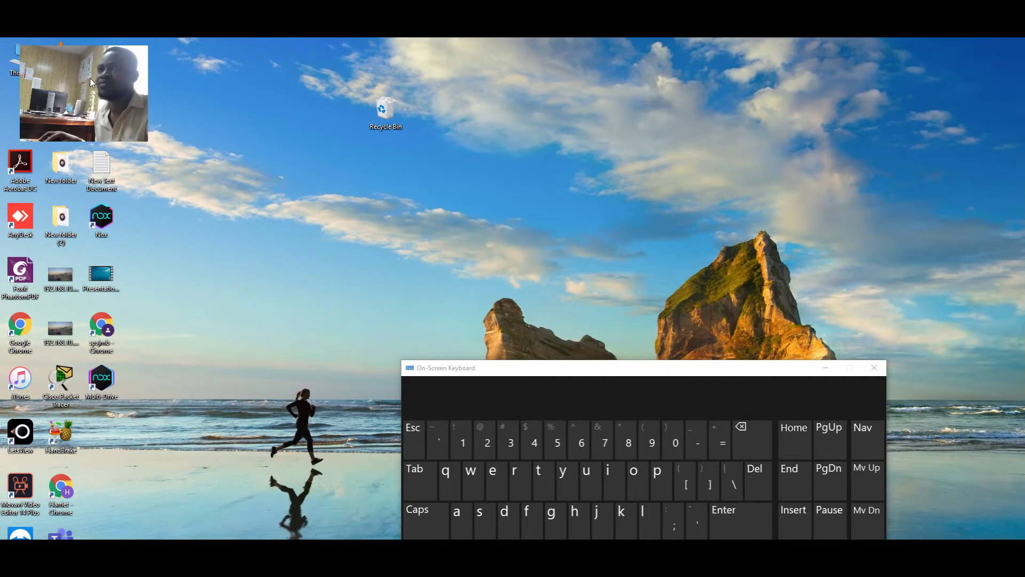
double_click(390, 110)
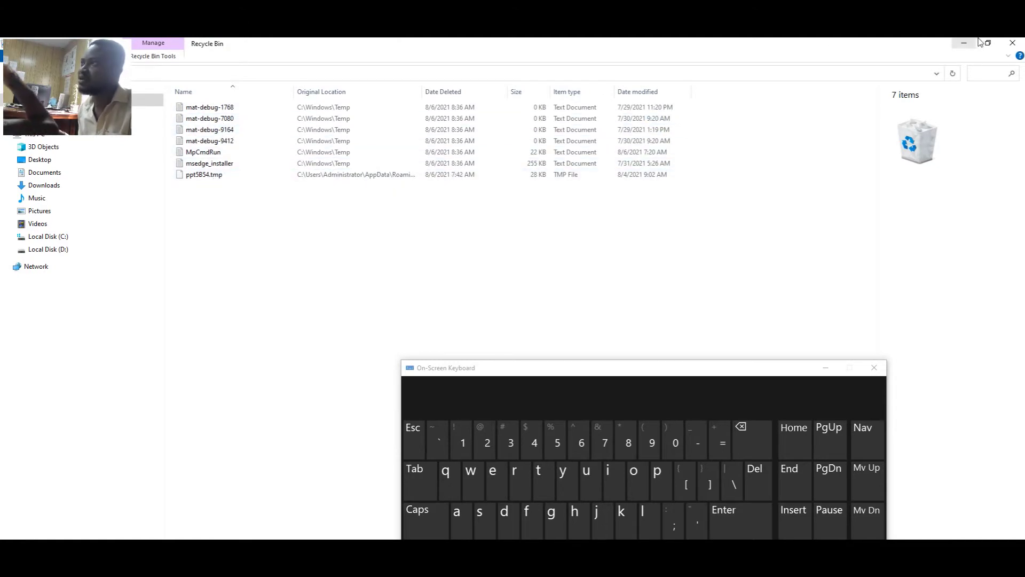
click(1012, 43)
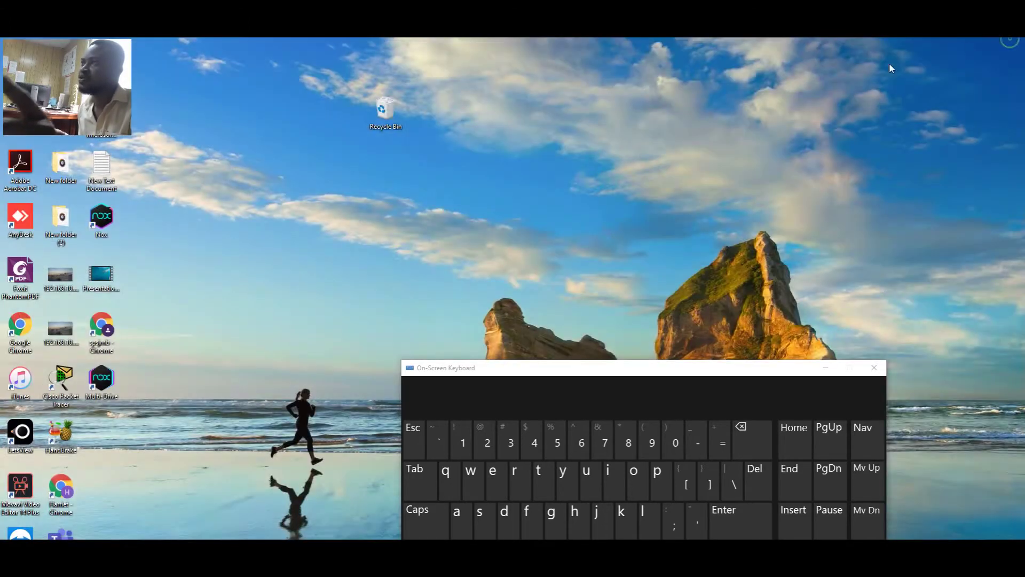
- Empty the Recycle Bin and confirm the permanent deletion of its items
right_click(389, 107)
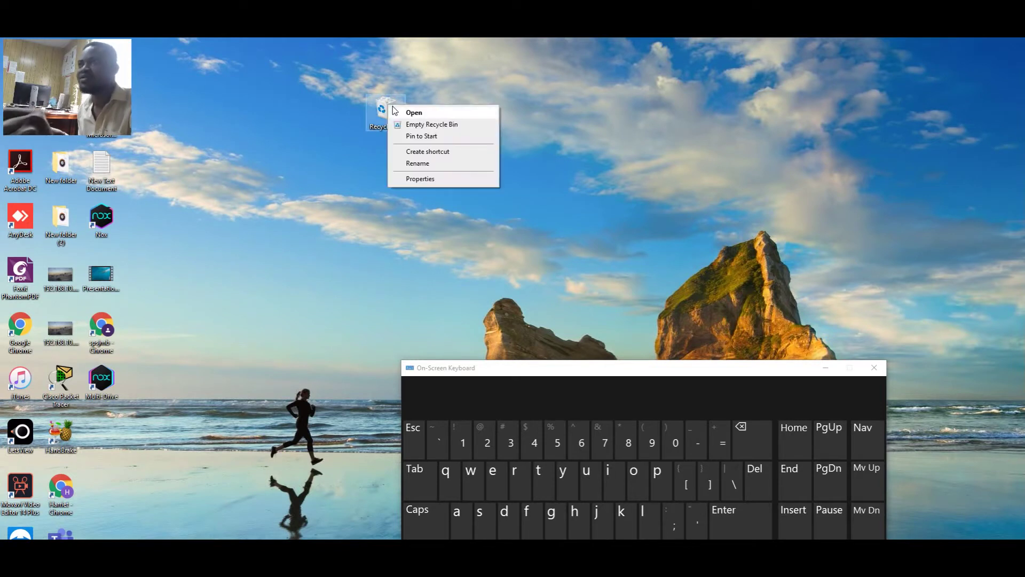
click(437, 126)
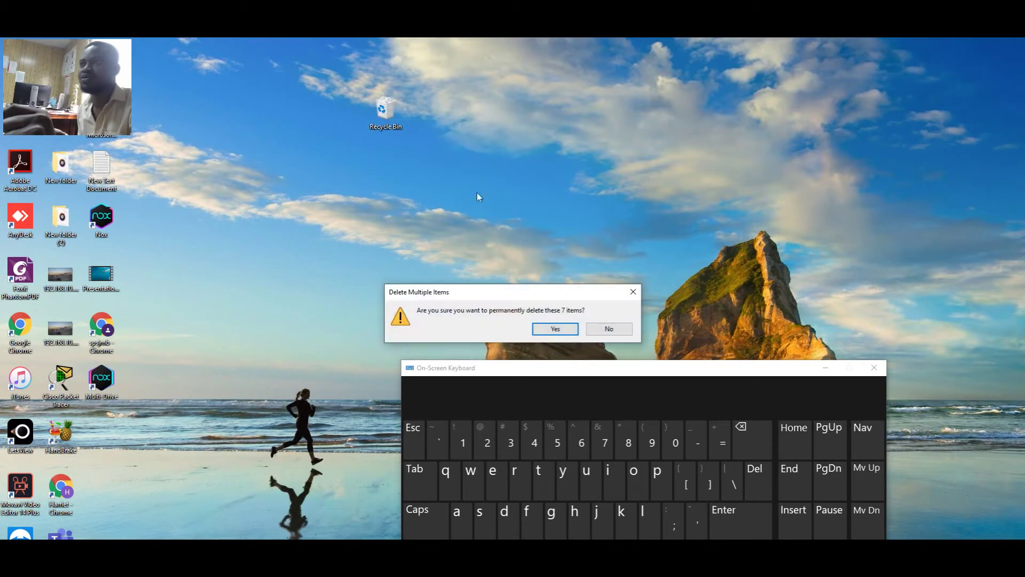
click(550, 329)
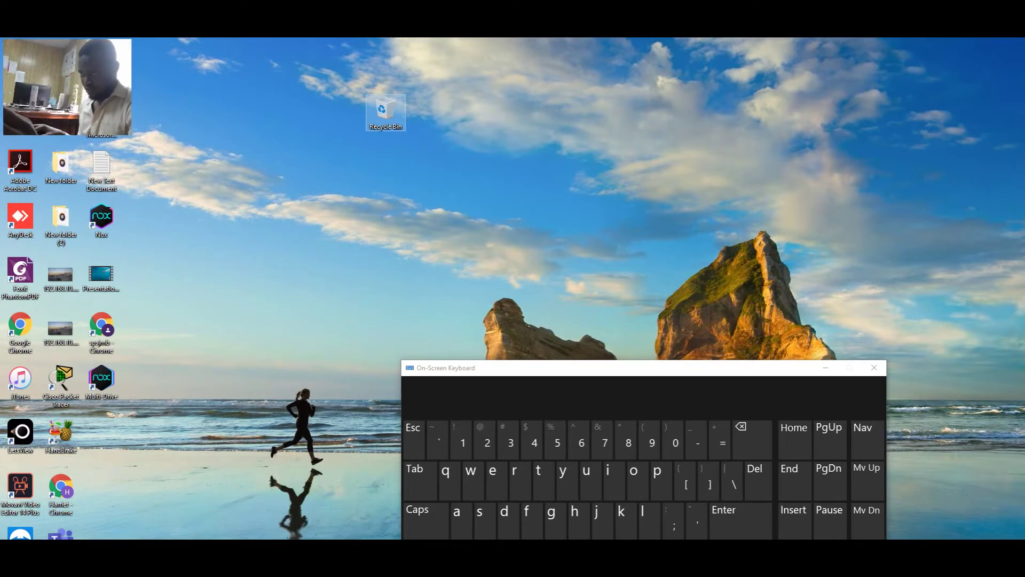
- Bring the On-Screen Keyboard fully into view, open the Run dialog with it, and move the dialog clear of the desktop's lower edge
drag(542, 375, 508, 169)
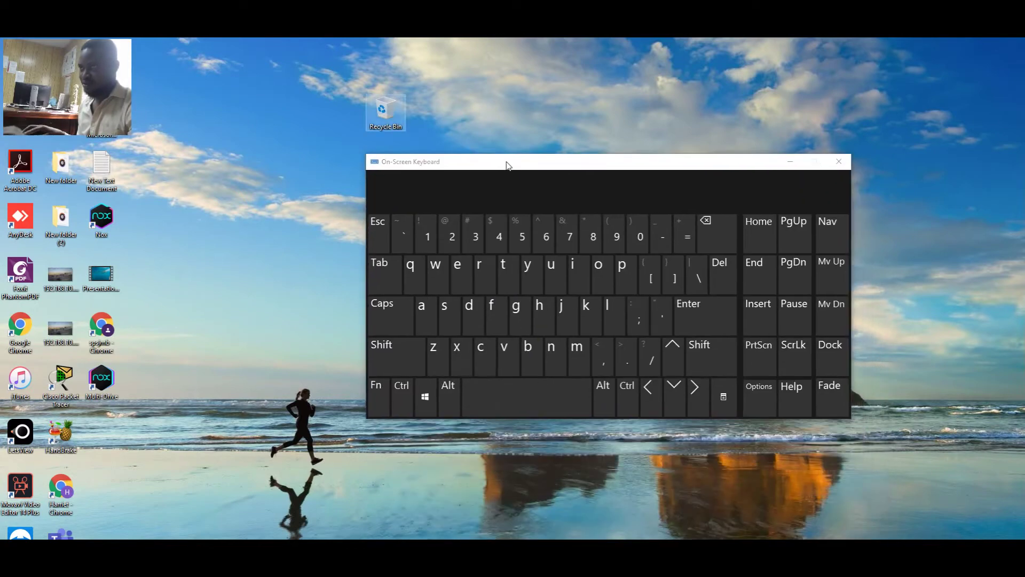
click(425, 400)
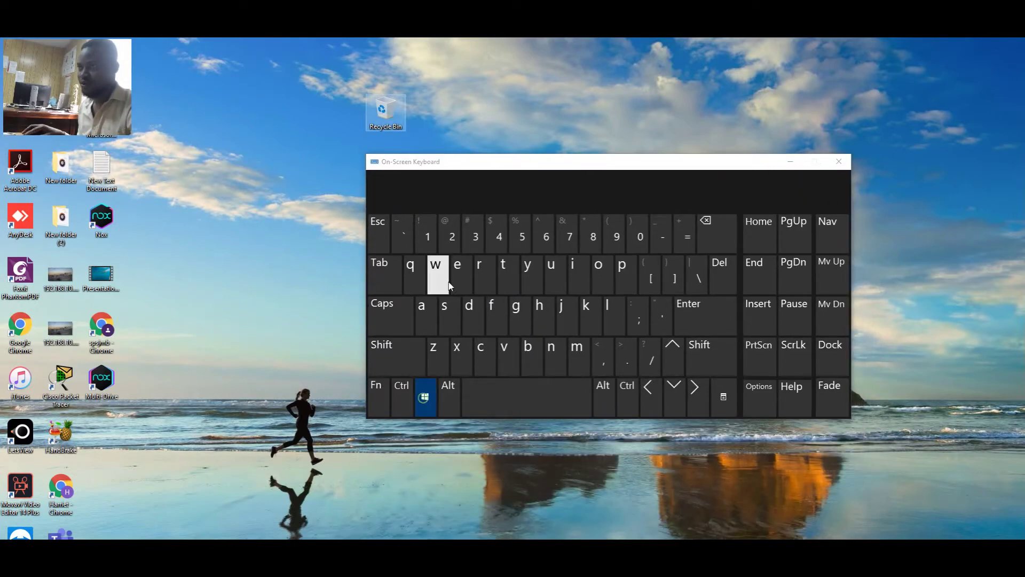
click(483, 273)
drag(109, 475, 179, 327)
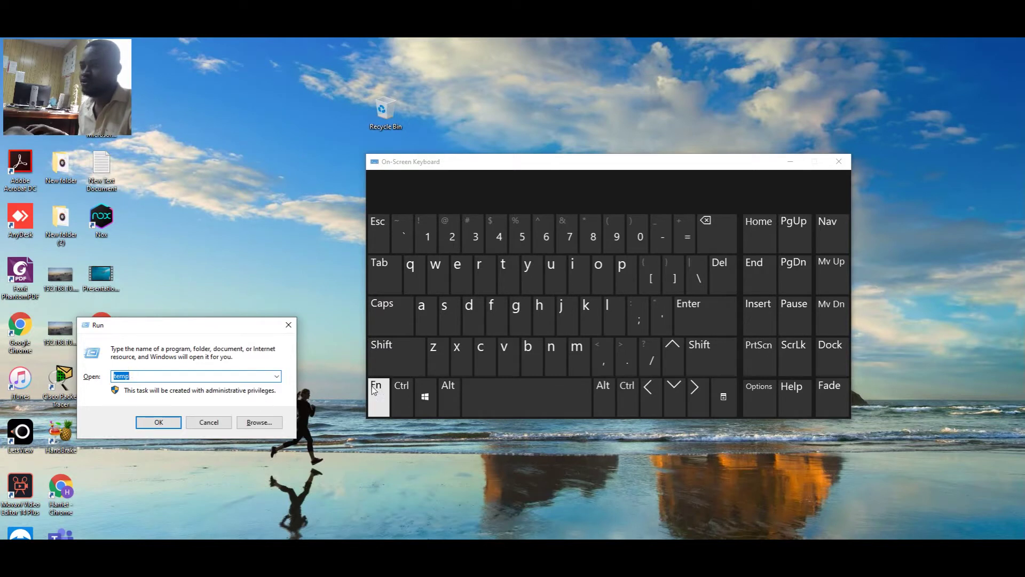
- Replace the Run command with %temp% using the On-Screen Keyboard and run it to open the account's AppData Local Temp folder
click(392, 360)
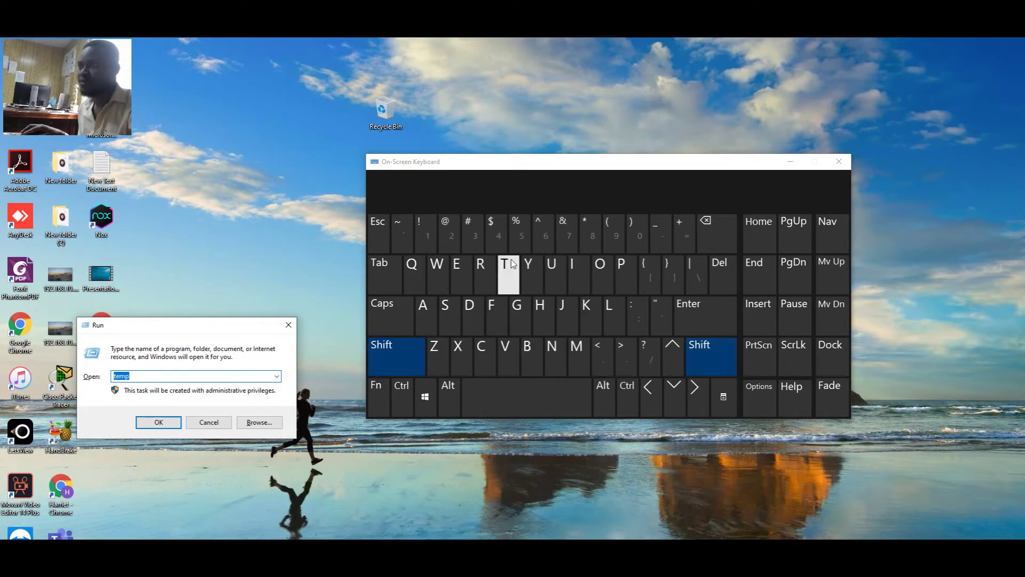
click(520, 240)
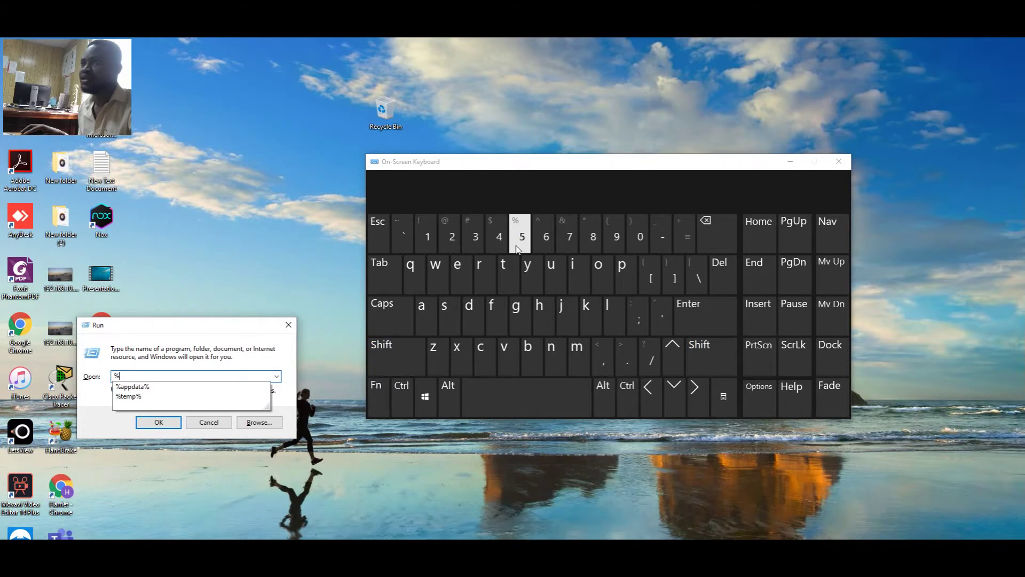
click(512, 271)
click(458, 269)
click(577, 352)
click(623, 269)
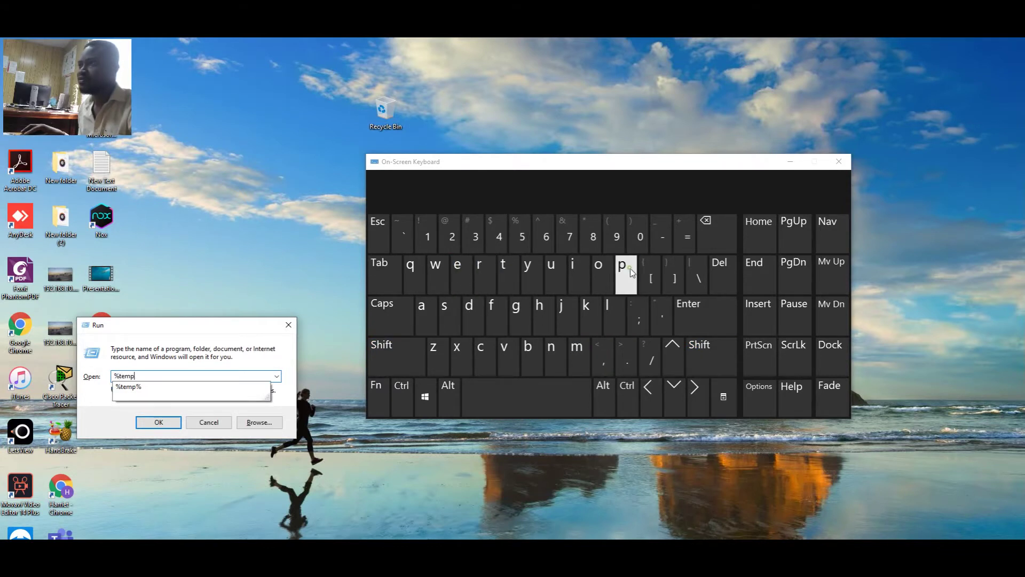
click(402, 352)
click(521, 235)
click(171, 424)
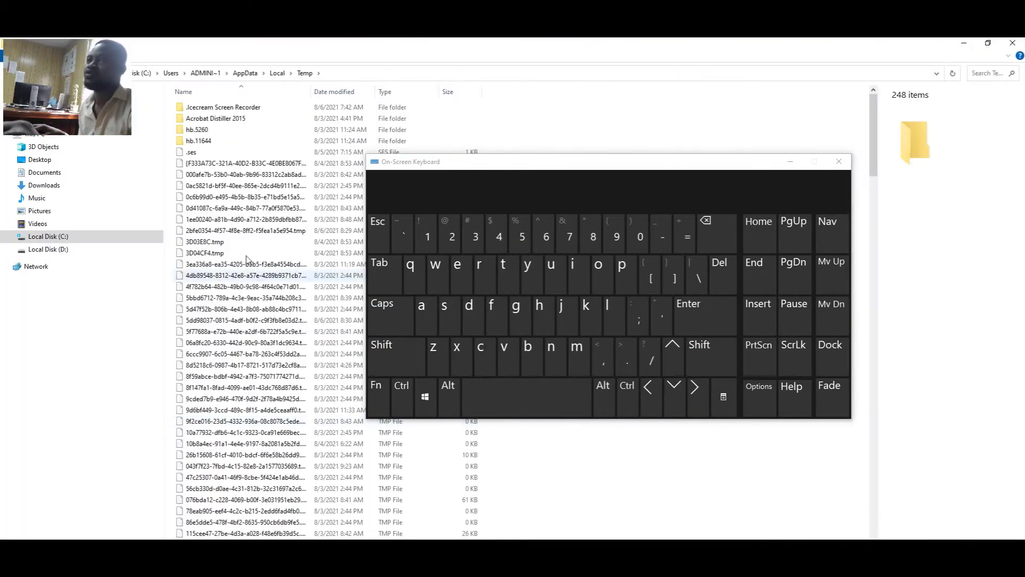
- Minimize the On-Screen Keyboard and look through the files in the AppData Local Temp folder
click(790, 162)
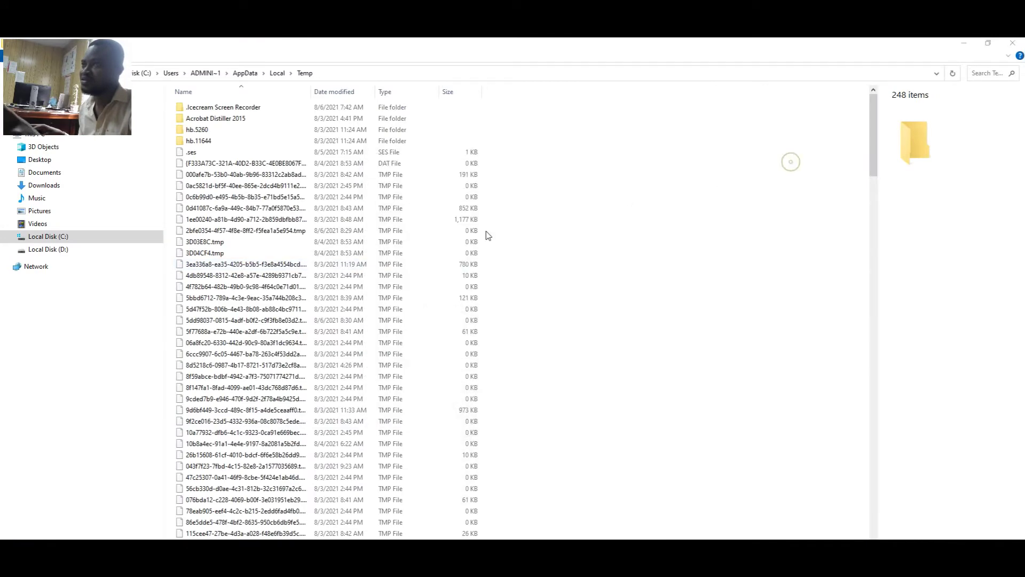
scroll(327, 305, down, 20)
scroll(328, 306, down, 20)
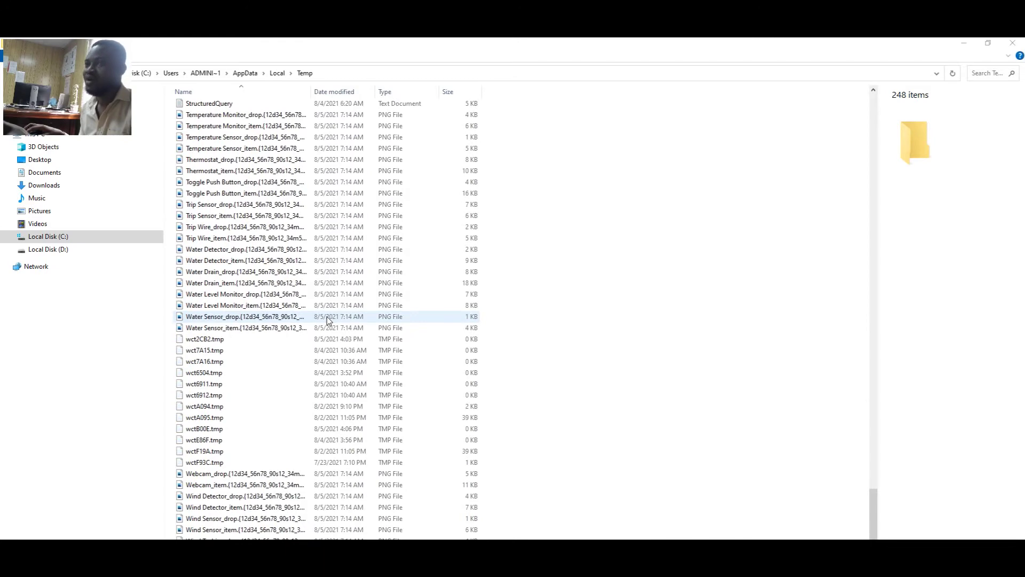
scroll(326, 320, up, 7)
scroll(325, 329, down, 4)
scroll(325, 329, down, 3)
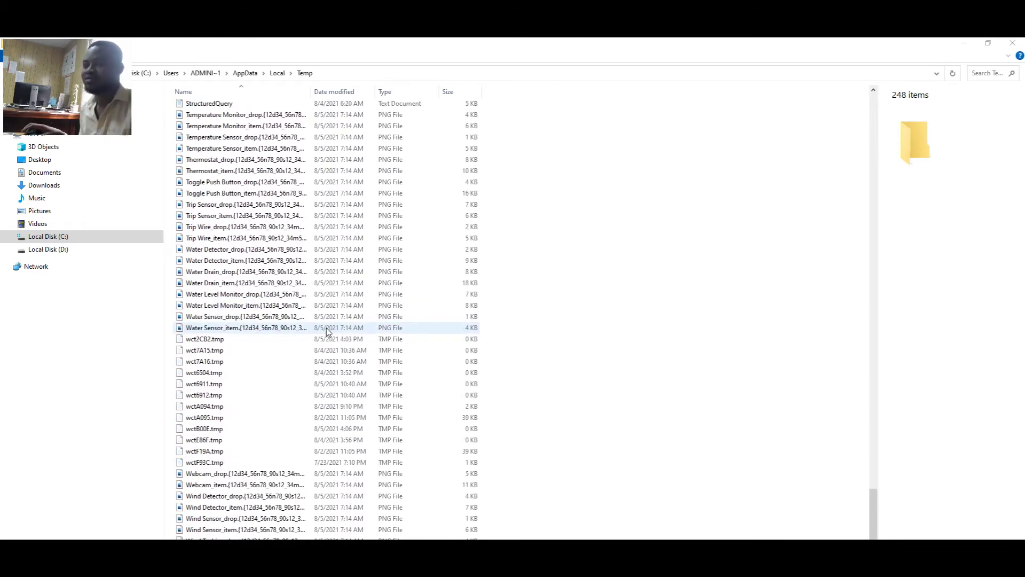
- Select all files and folders in the AppData Local Temp folder and permanently delete them using the On-Screen Keyboard, confirming the deletion
click(326, 328)
key(ctrl+a)
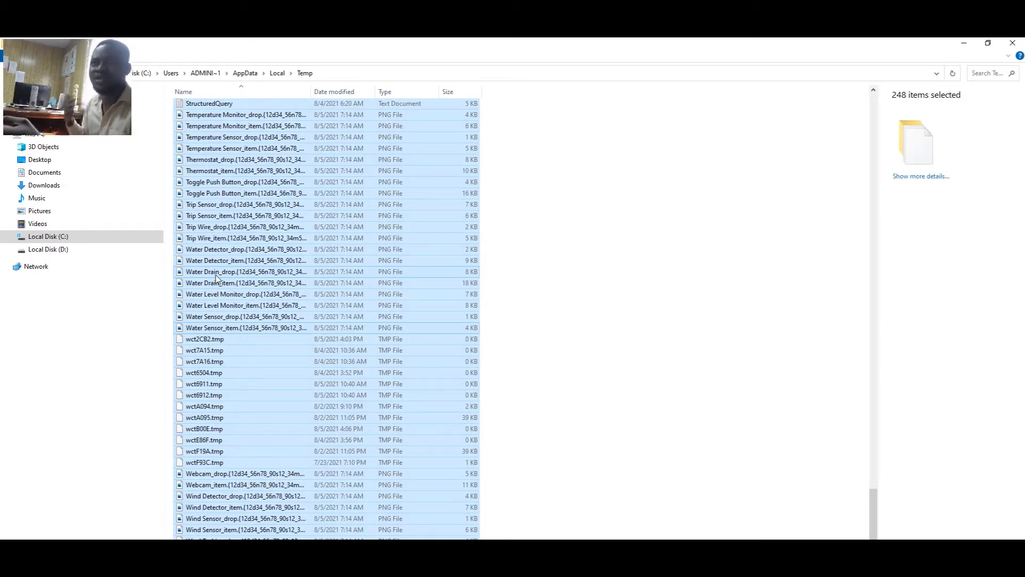
scroll(244, 306, up, 7)
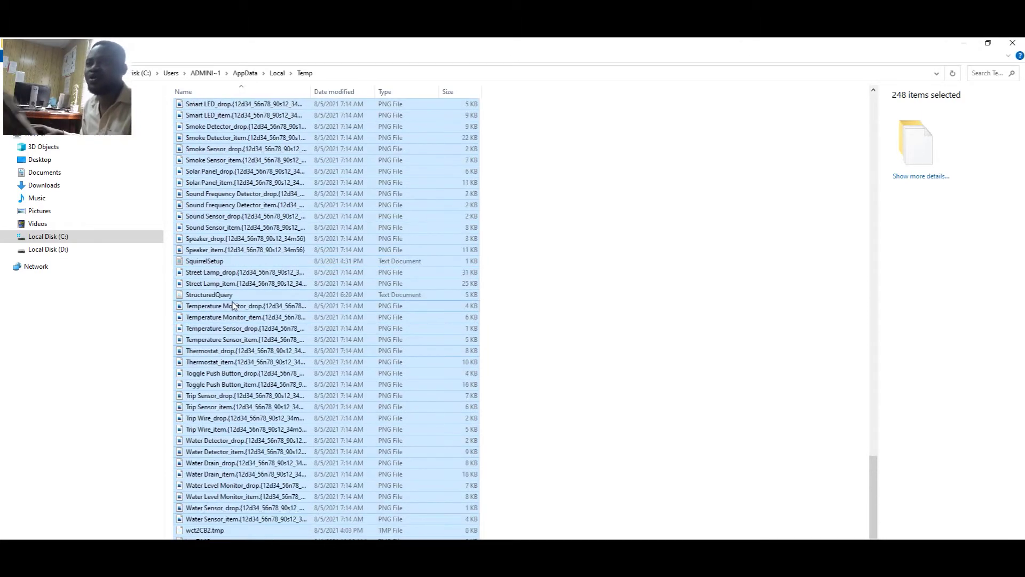
scroll(244, 305, up, 6)
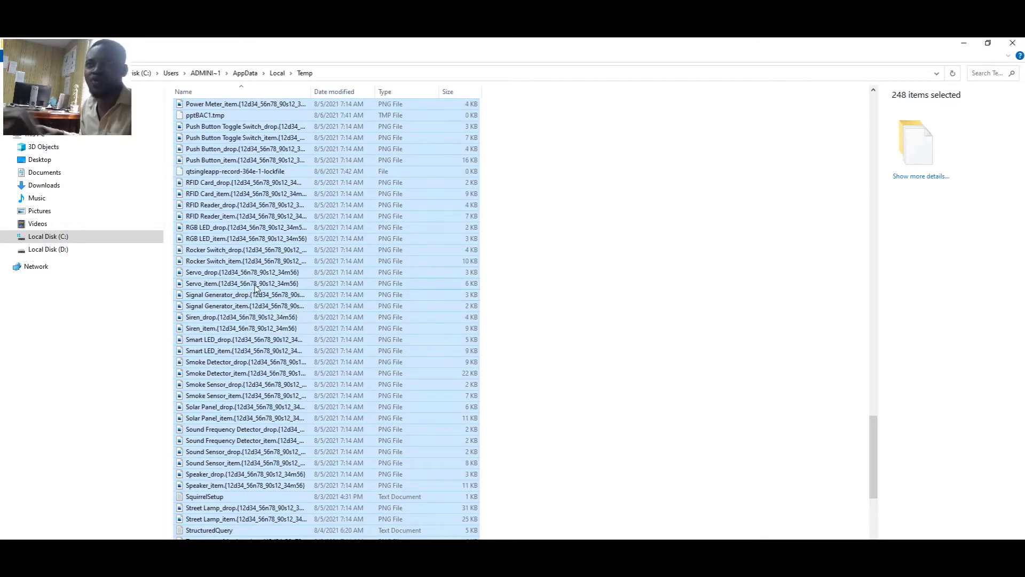
scroll(283, 283, down, 6)
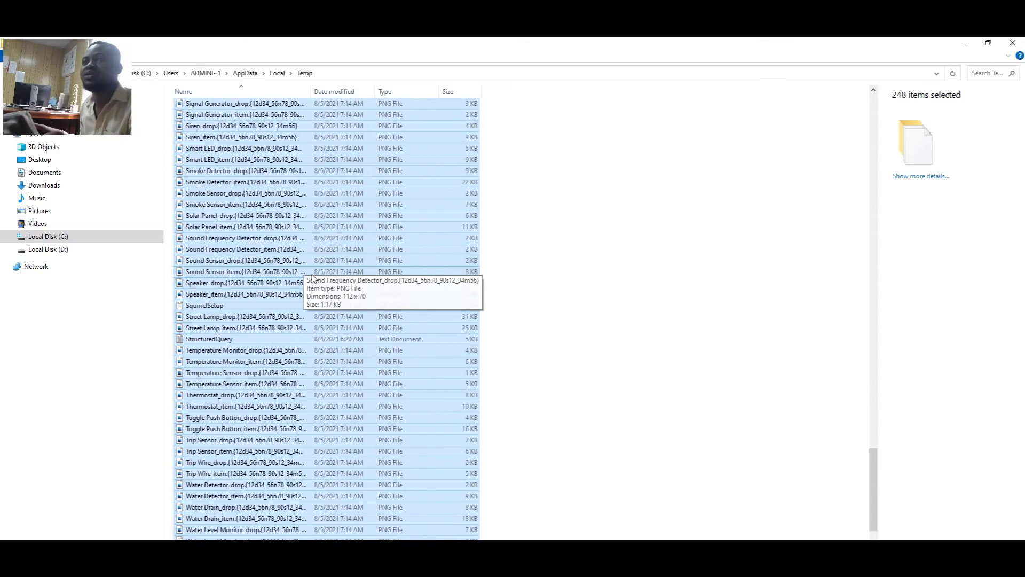
scroll(313, 278, up, 20)
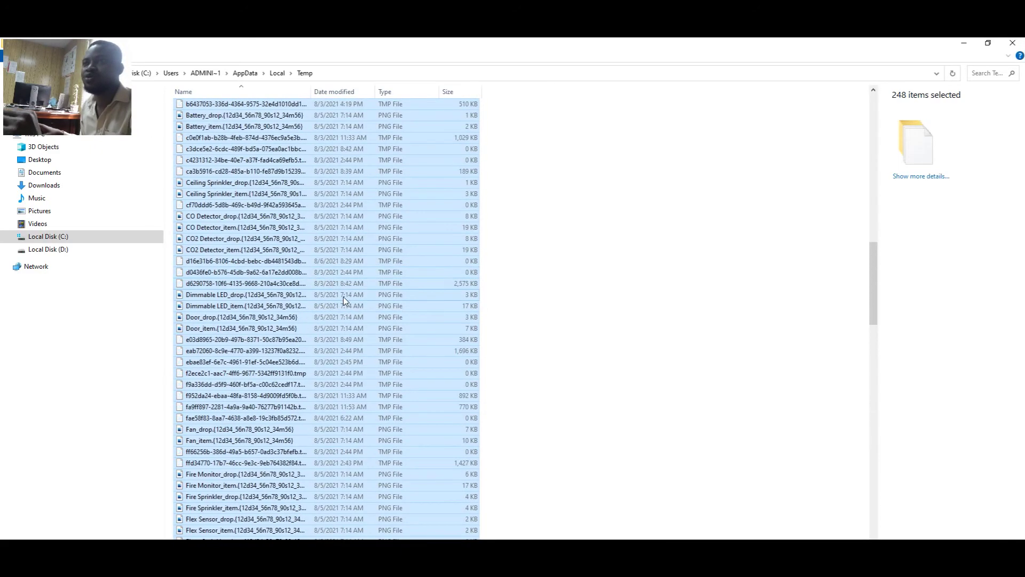
scroll(344, 298, up, 20)
scroll(348, 297, up, 5)
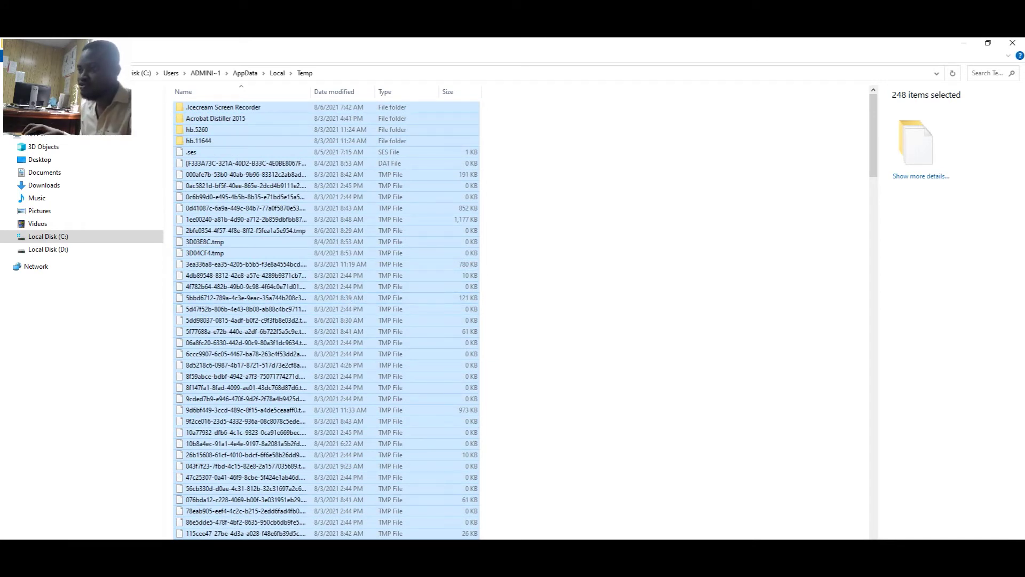
key(super+ctrl+o)
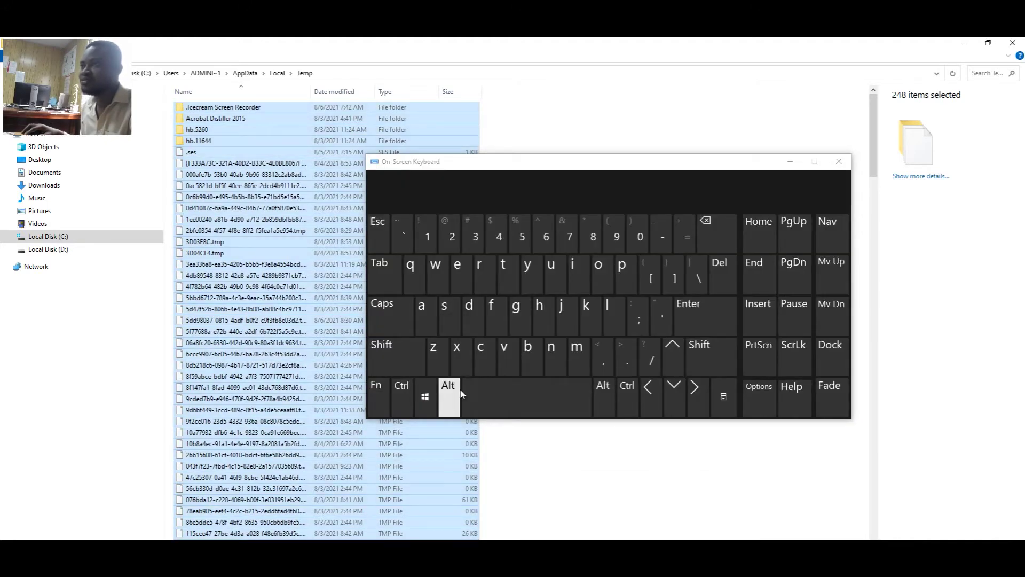
click(702, 350)
click(724, 278)
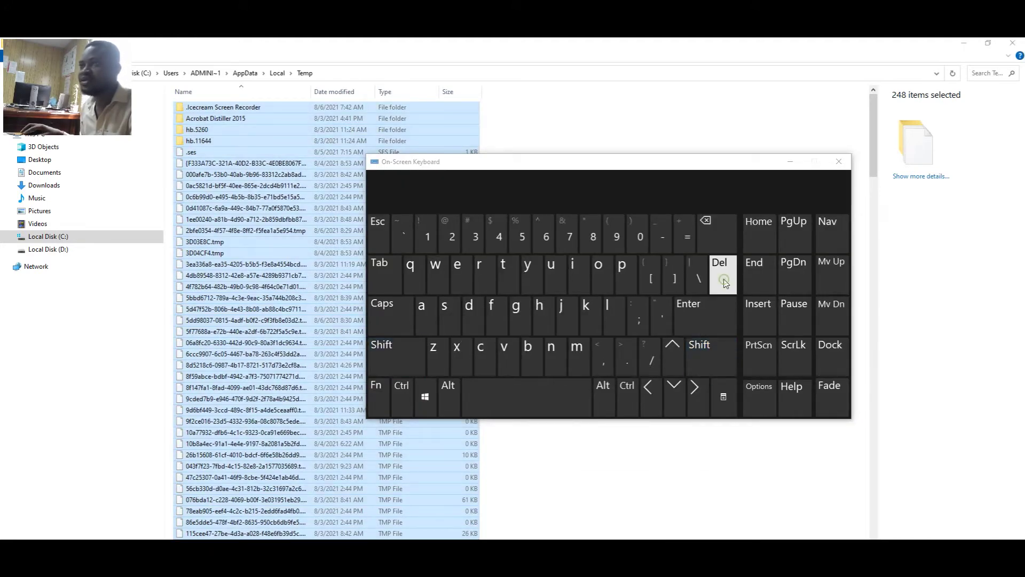
drag(669, 167, 667, 383)
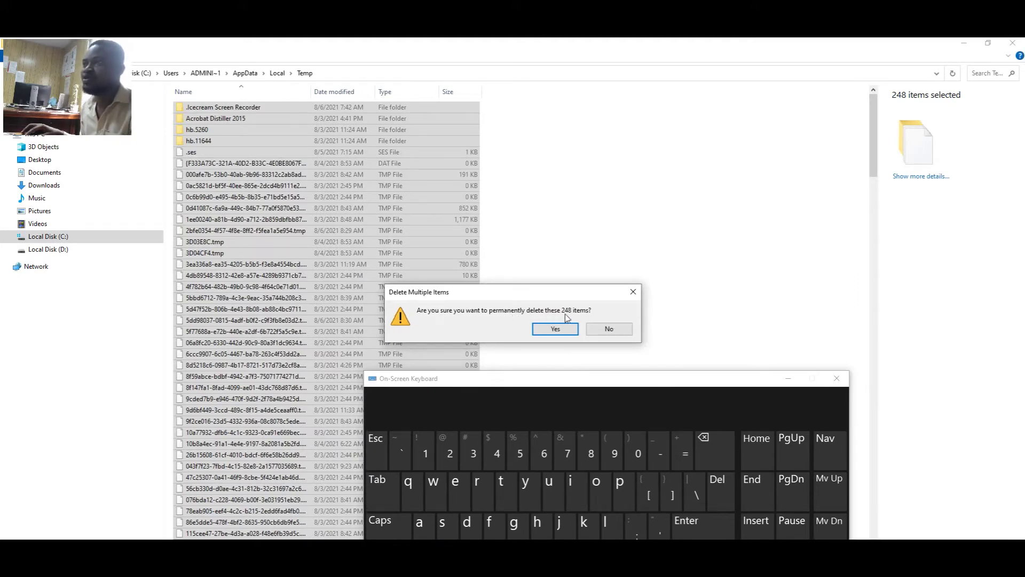
click(556, 328)
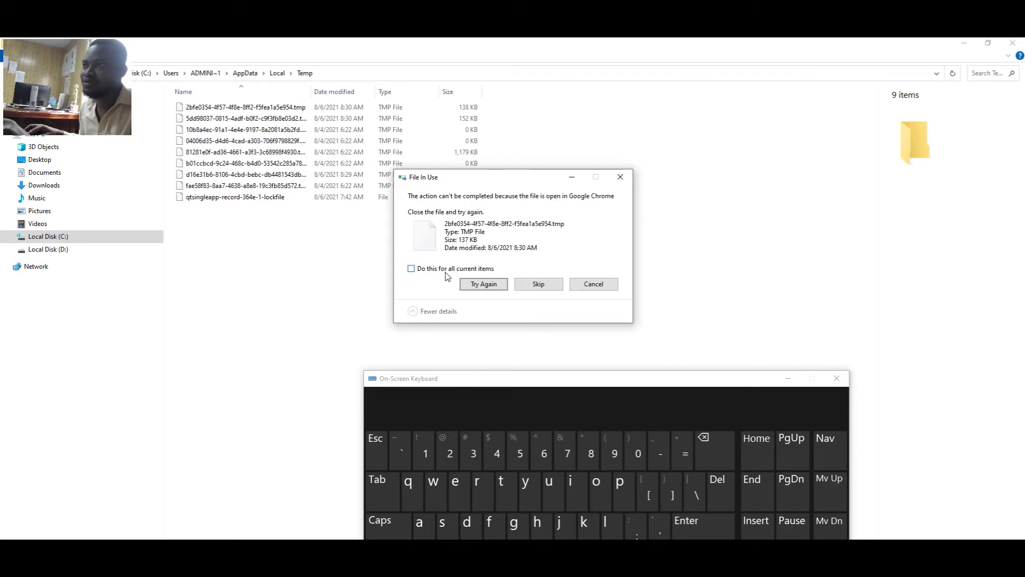
- Skip all files that are in use during the deletion and close the Temp folder window
click(411, 269)
click(533, 285)
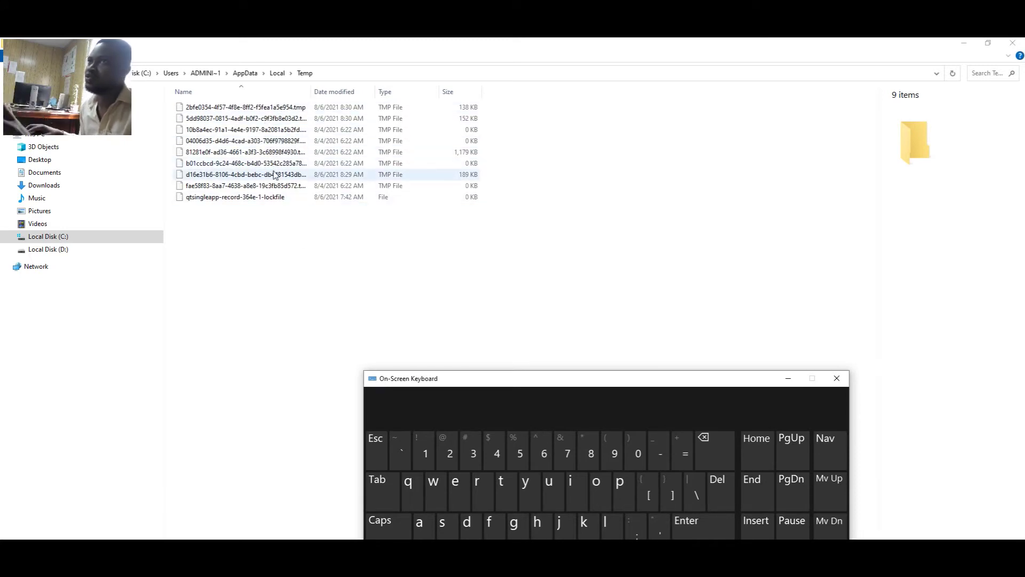
click(1012, 42)
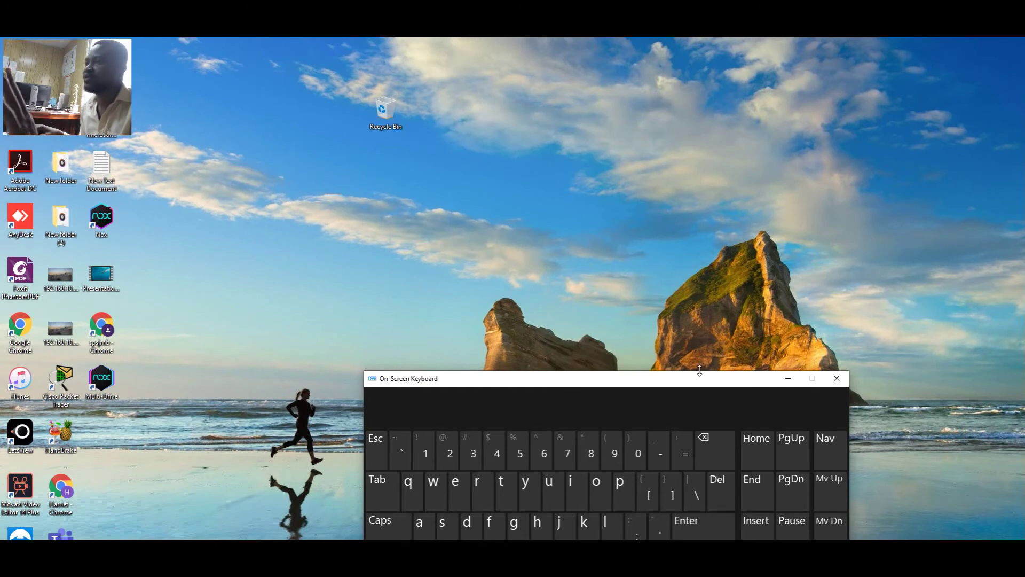
- Open the Run dialog with the On-Screen Keyboard and run prefetch to open the Windows Prefetch folder
drag(687, 380, 696, 225)
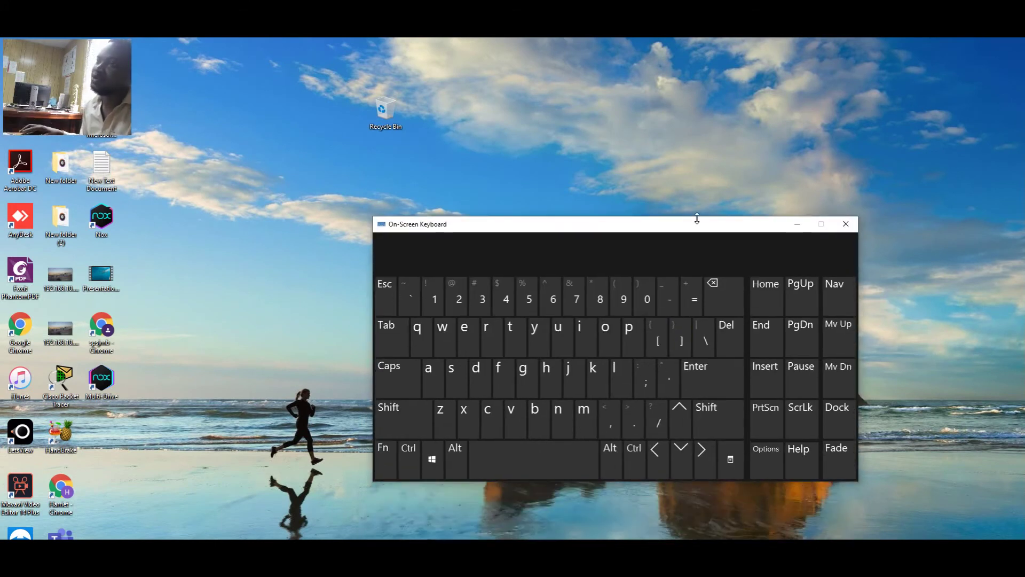
click(433, 462)
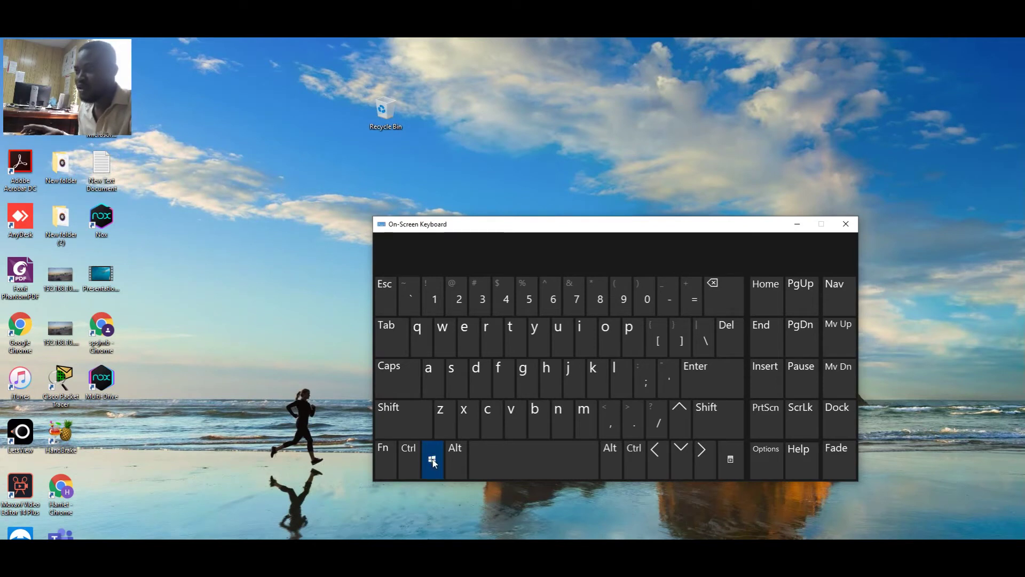
key(r)
drag(164, 479, 264, 291)
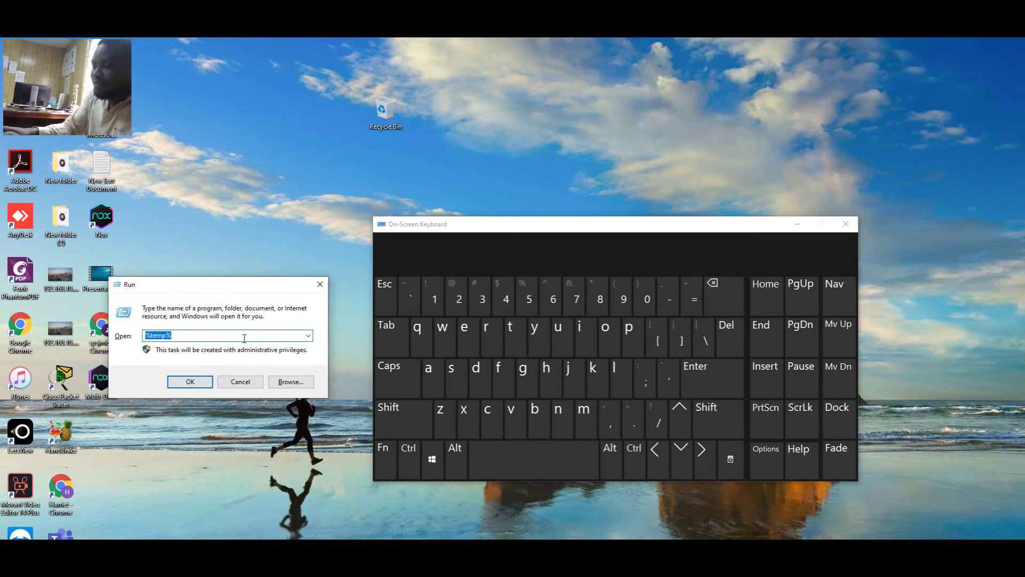
text(pre)
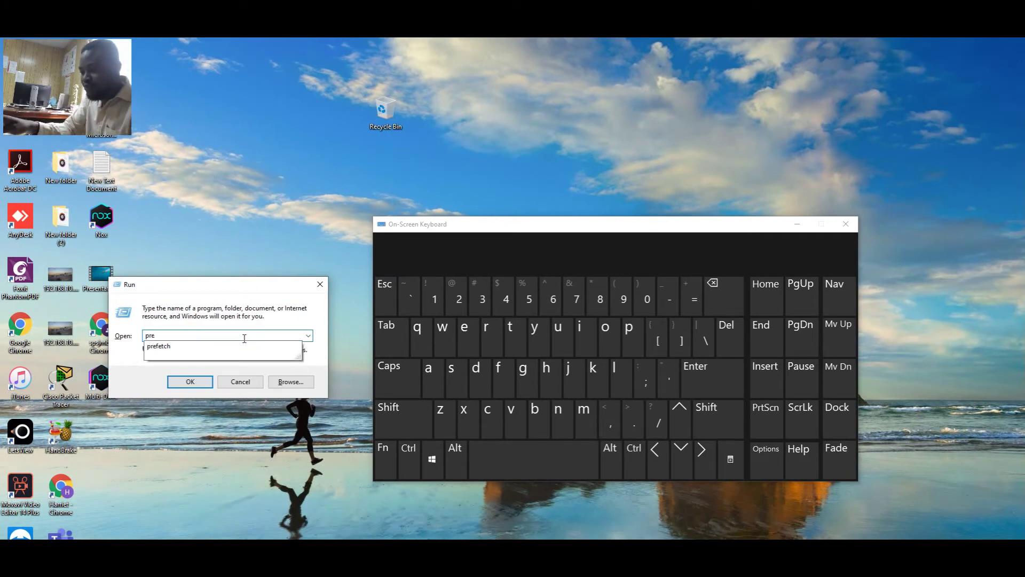
text(fetch)
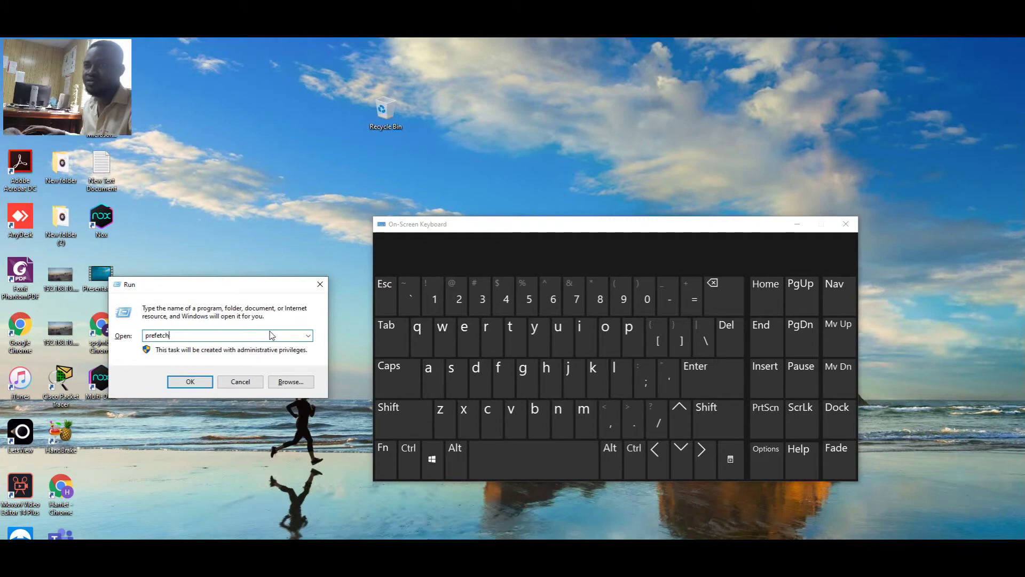
click(198, 382)
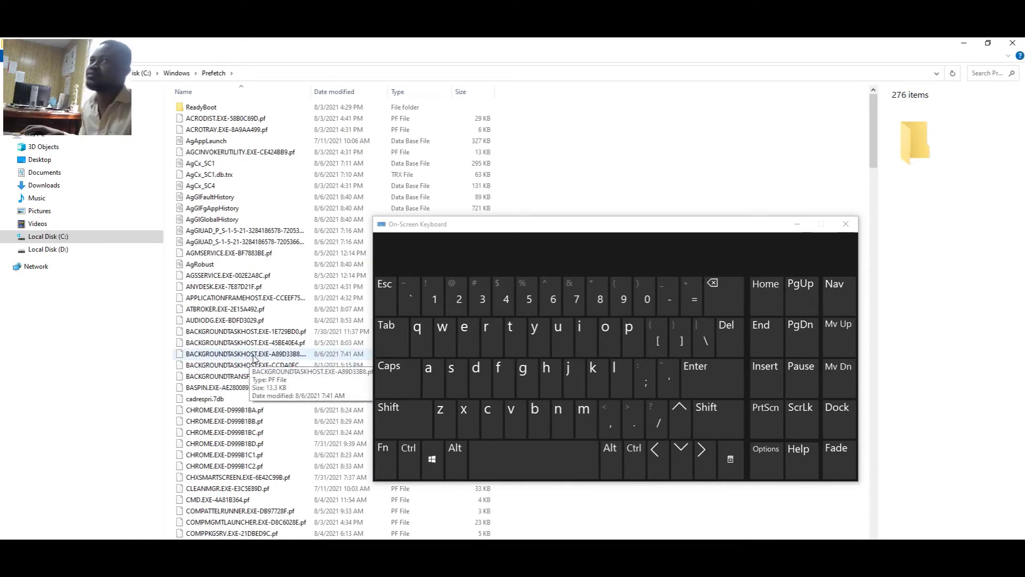
- Minimize the On-Screen Keyboard, then select all items in the Prefetch folder and delete them
click(797, 224)
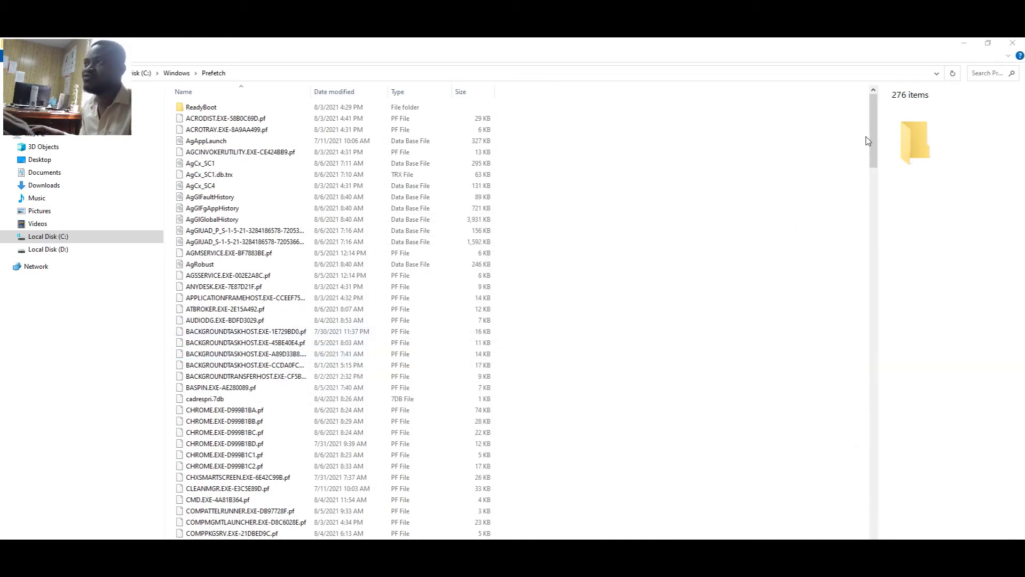
drag(538, 124, 261, 401)
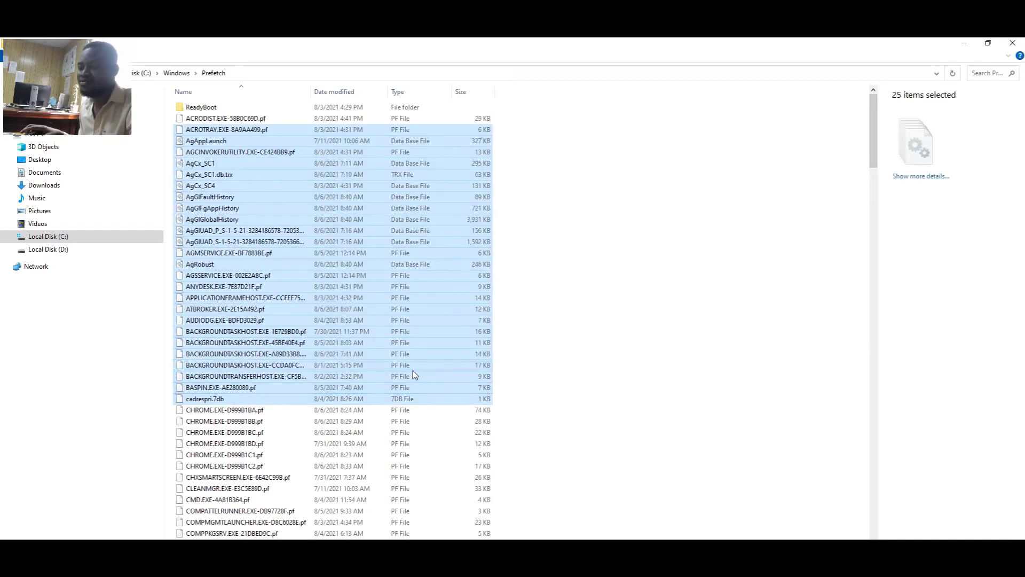
key(ctrl+a)
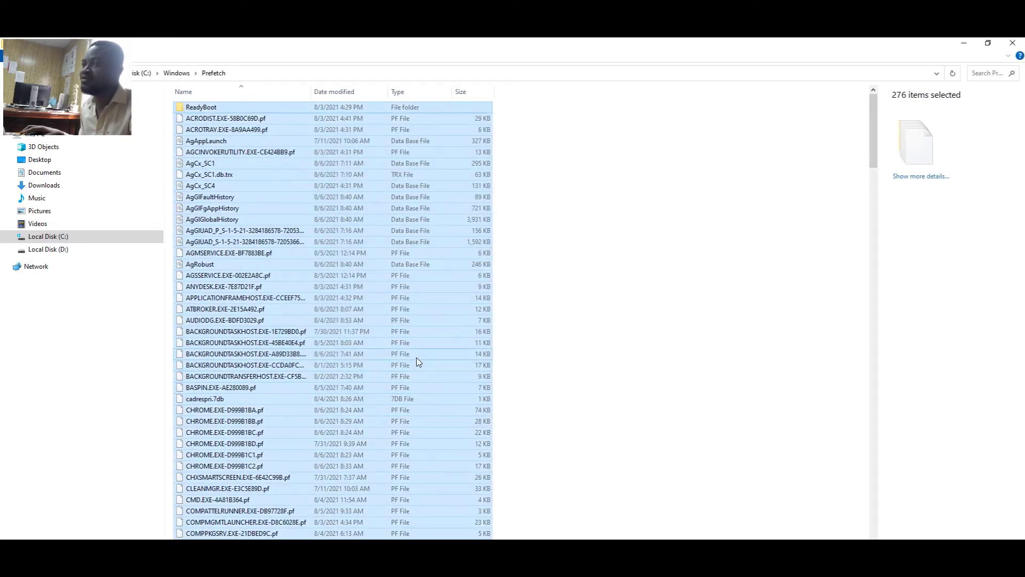
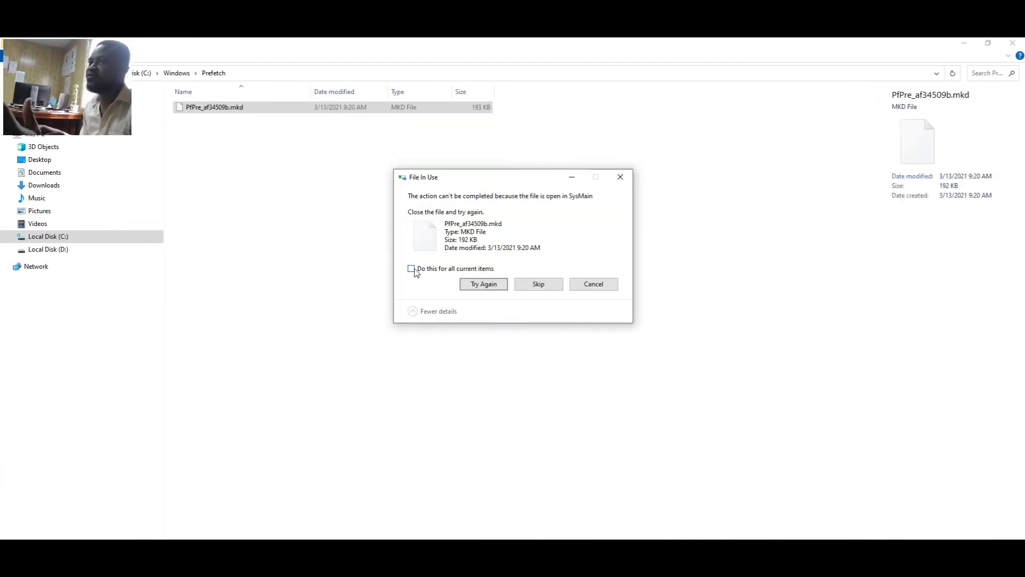
- Skip all Prefetch files that are in use and close the Prefetch folder window
click(412, 270)
click(537, 285)
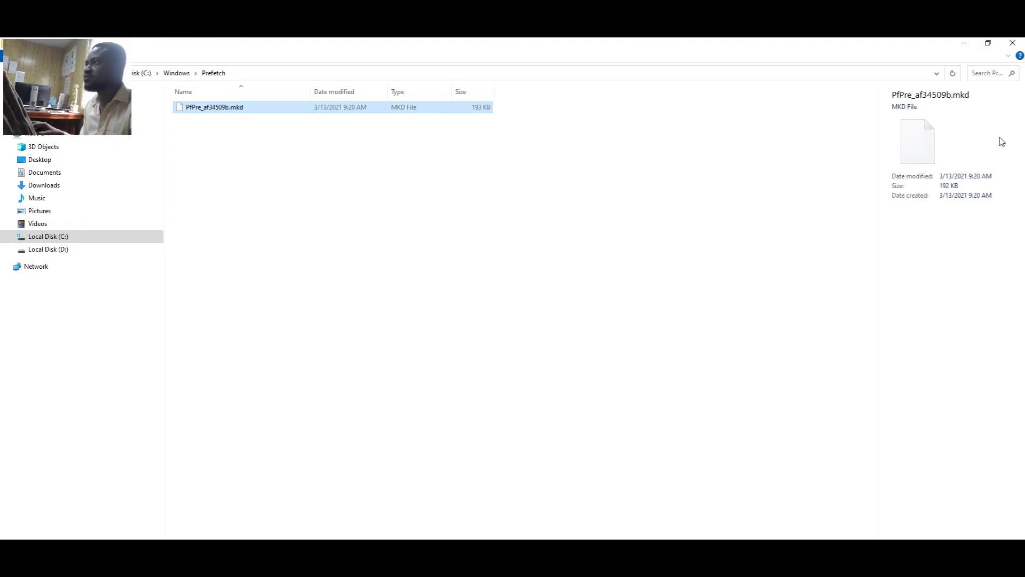
click(1013, 44)
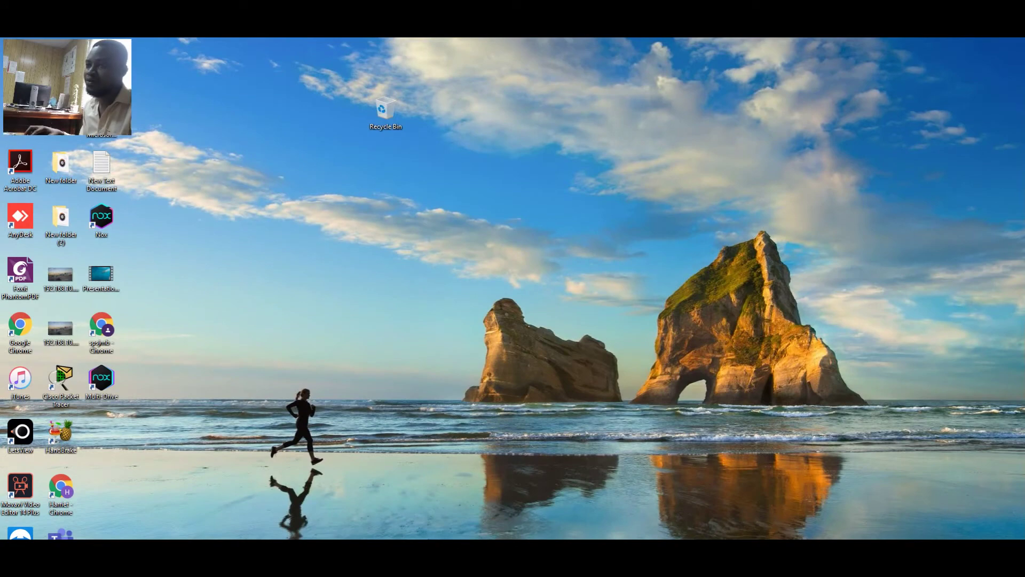
- Switch to the Local Disk (C:) window and open the SoftwareDistribution folder inside the Windows folder
mouse_move(331, 526)
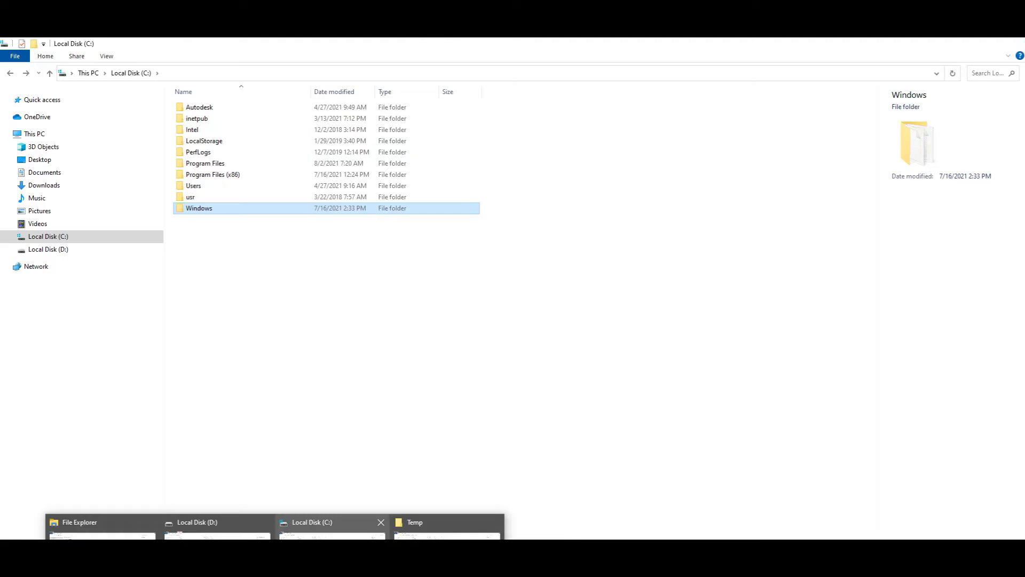
click(331, 526)
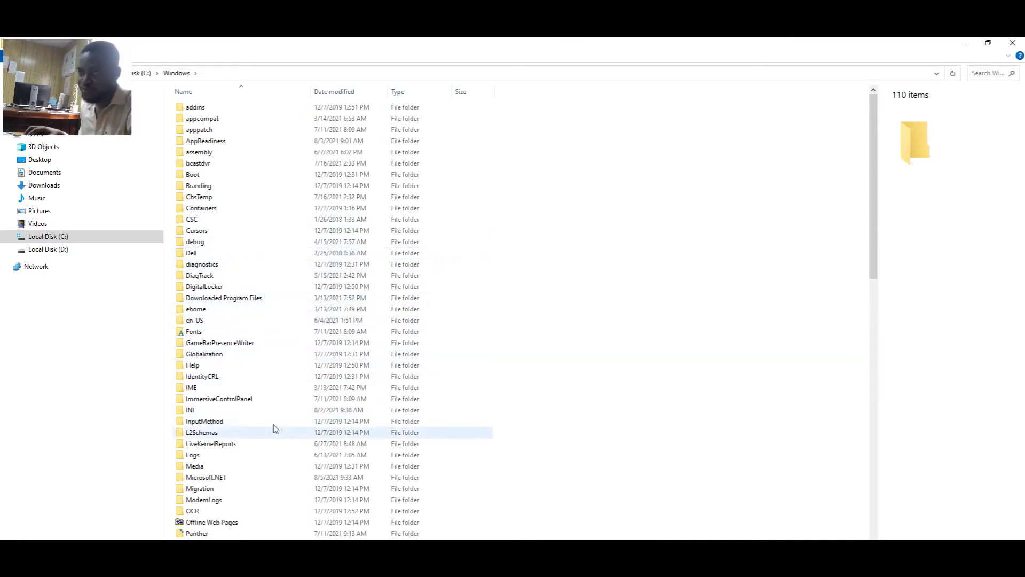
scroll(264, 390, down, 7)
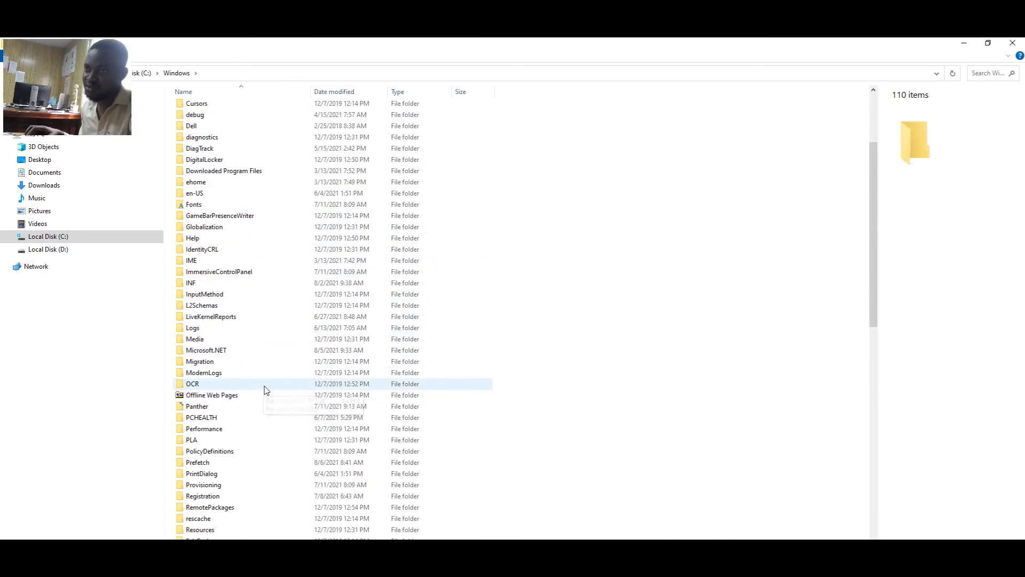
scroll(269, 389, down, 4)
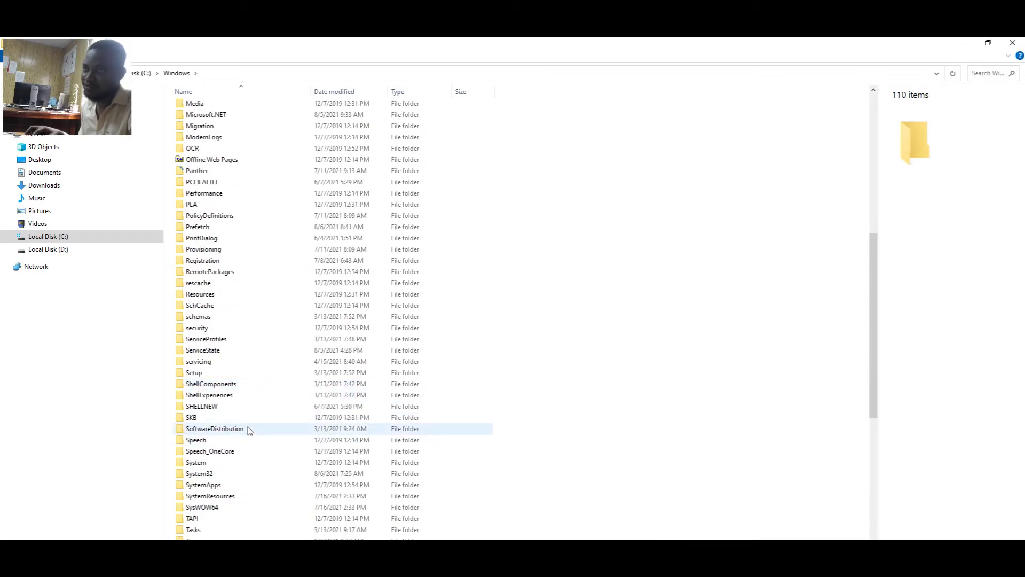
drag(168, 422, 499, 436)
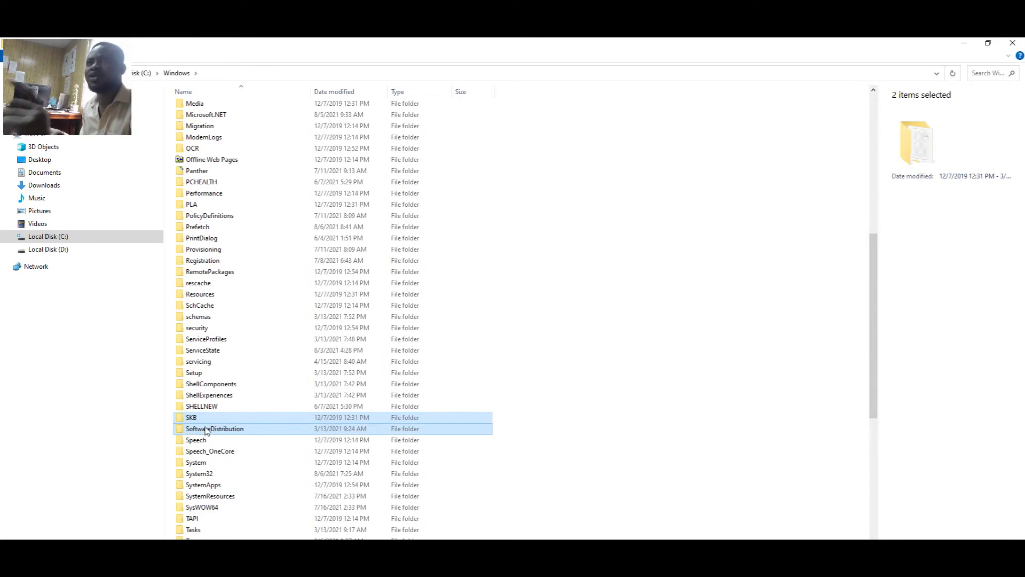
mouse_move(206, 427)
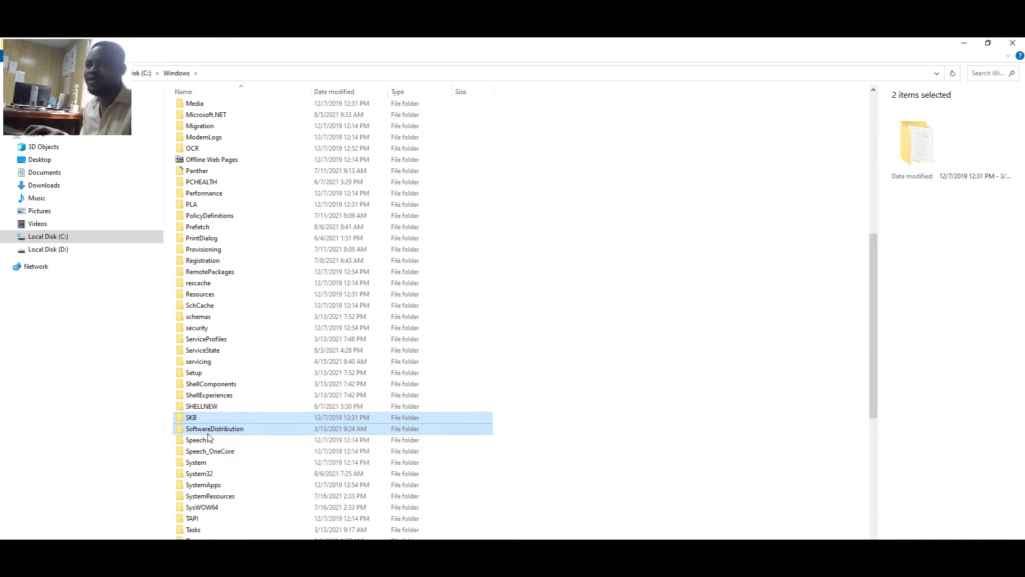
double_click(211, 429)
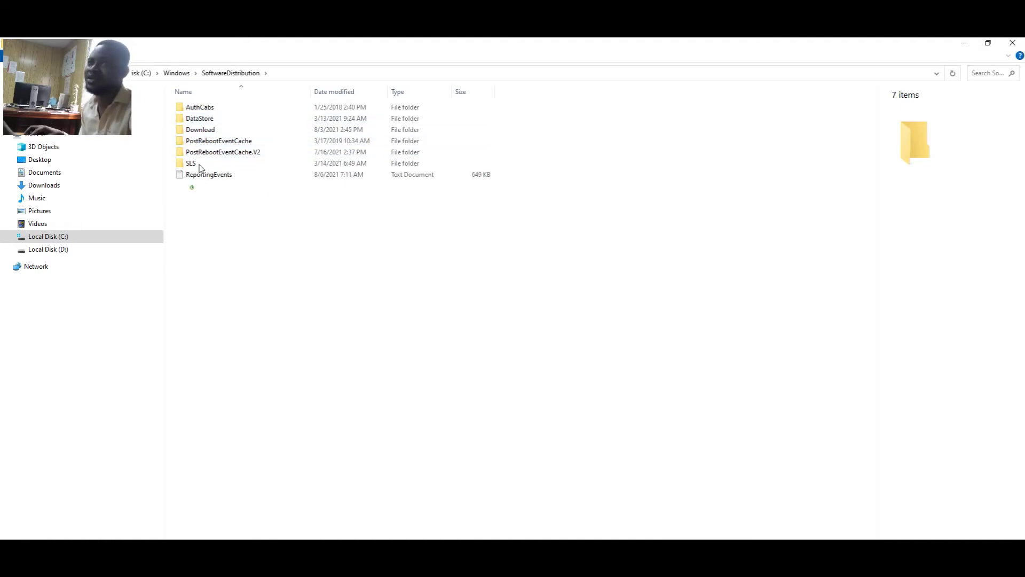
- Select all items in the SoftwareDistribution folder and check their total size in the properties
key(ctrl+a)
right_click(213, 117)
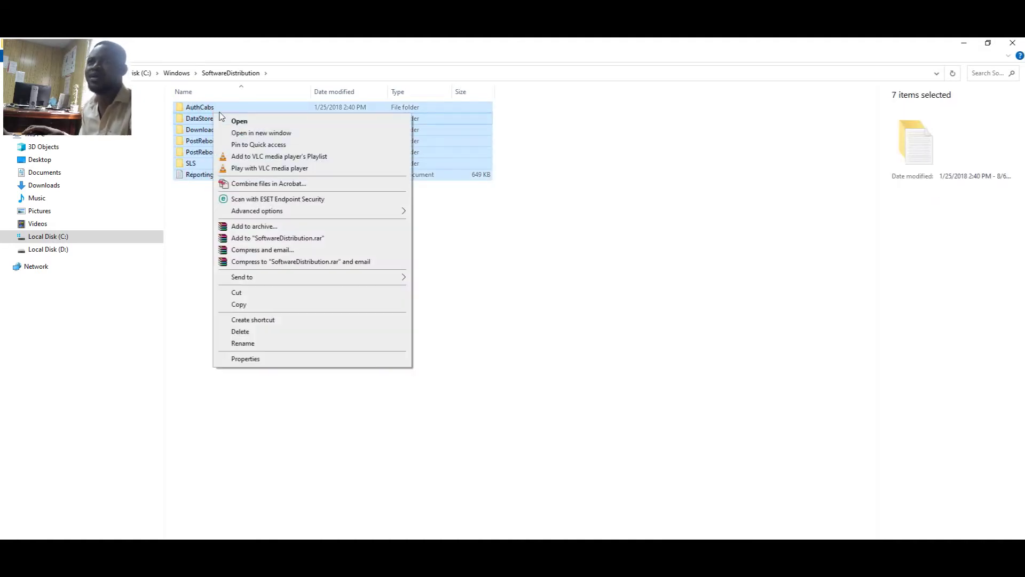
click(254, 359)
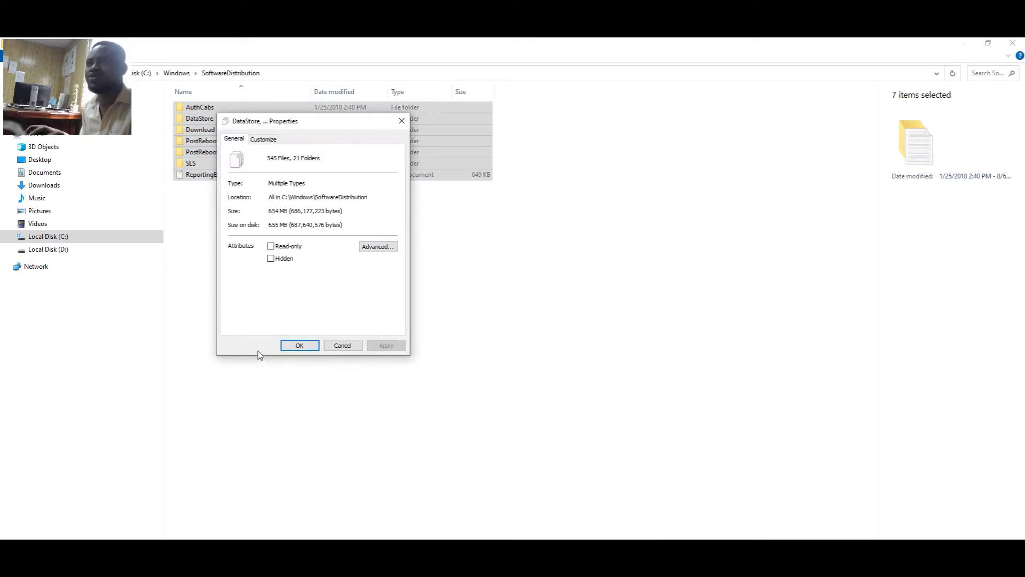
click(293, 346)
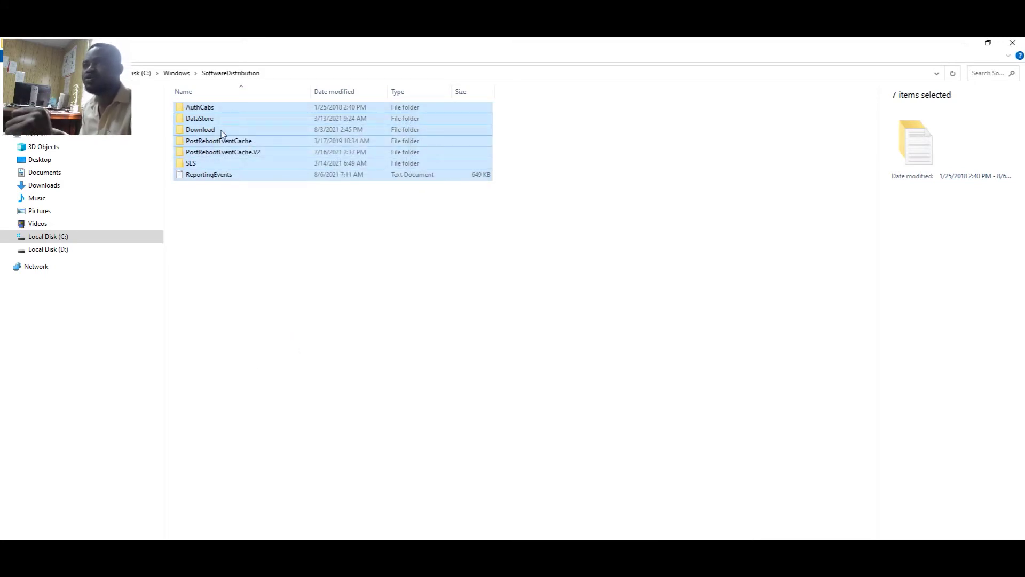
- Permanently delete all items in the SoftwareDistribution folder and confirm the deletion
mouse_move(300, 124)
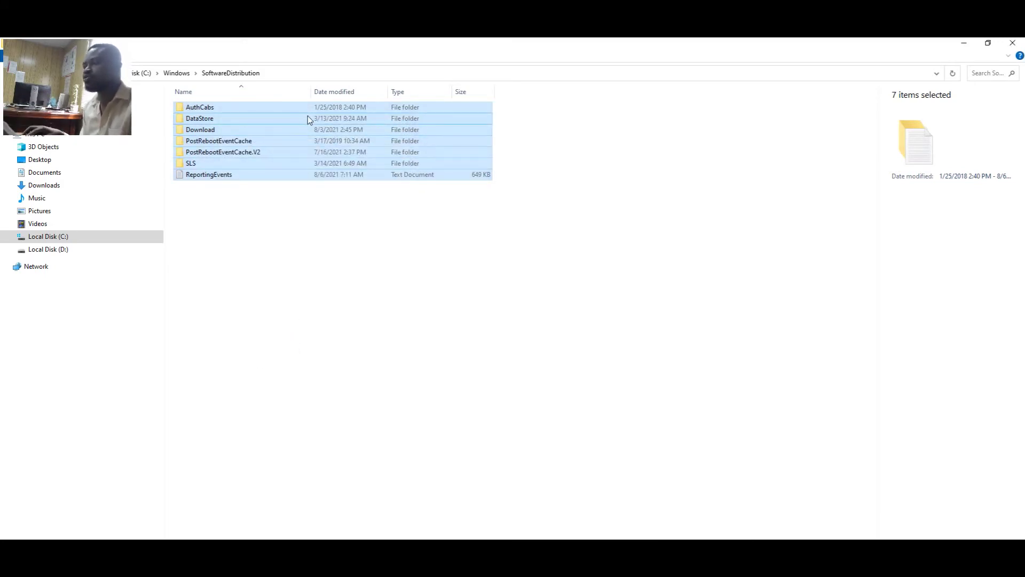
key(shift+Delete)
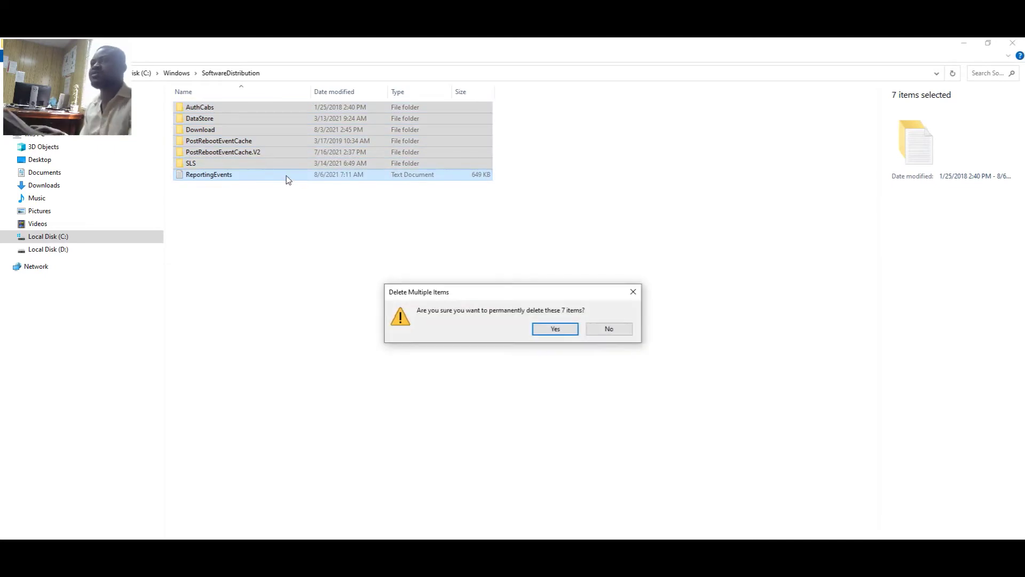
click(542, 330)
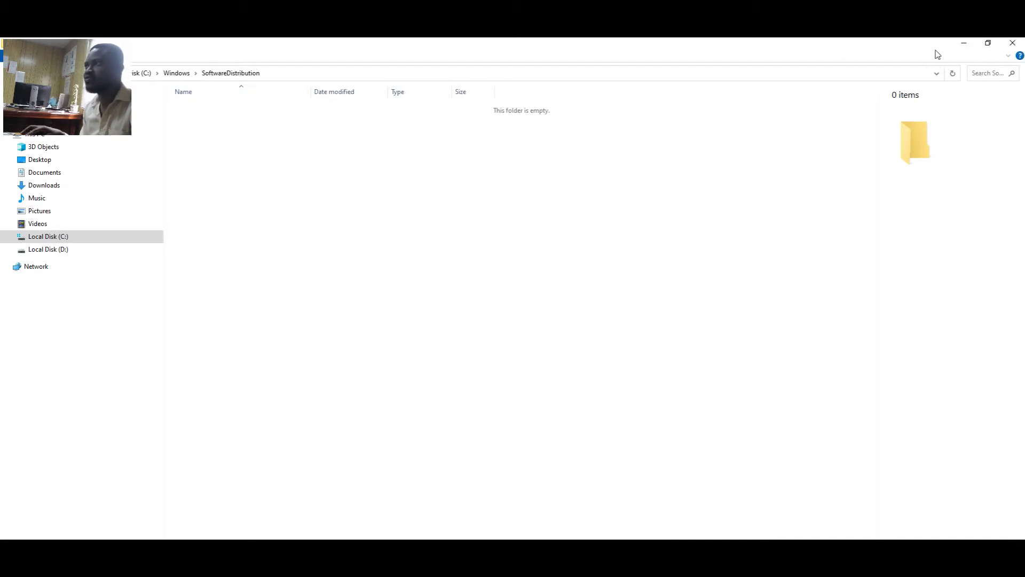
- Reduce the folder window's size, go to This PC and open the properties of Local Disk (C:)
click(988, 43)
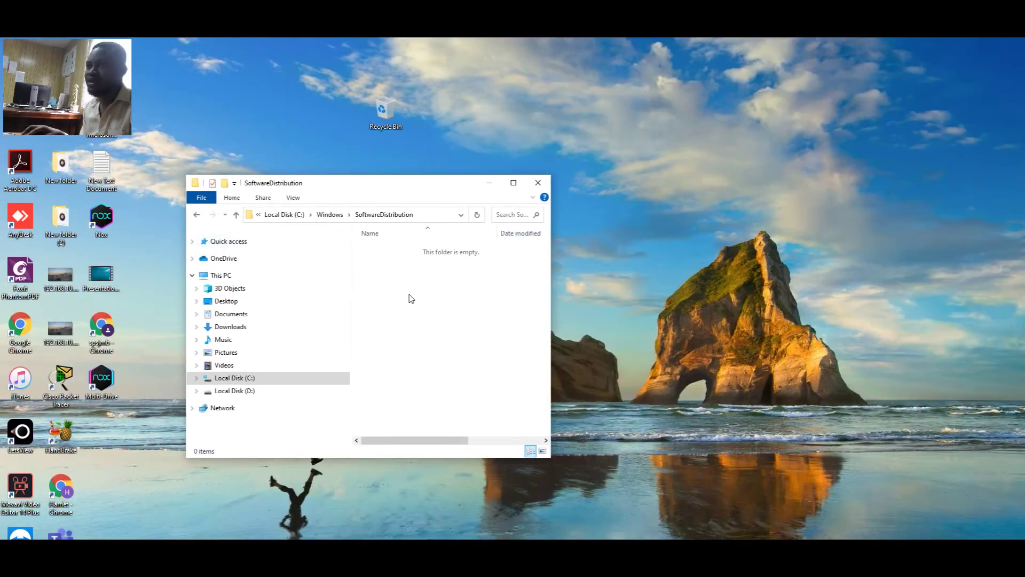
scroll(395, 307, right, 2)
click(235, 378)
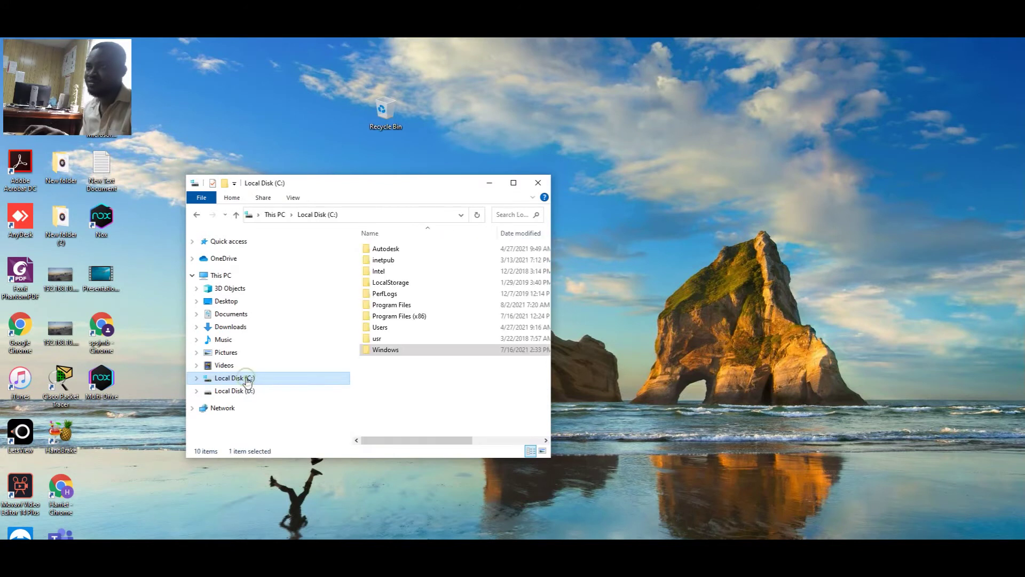
click(388, 350)
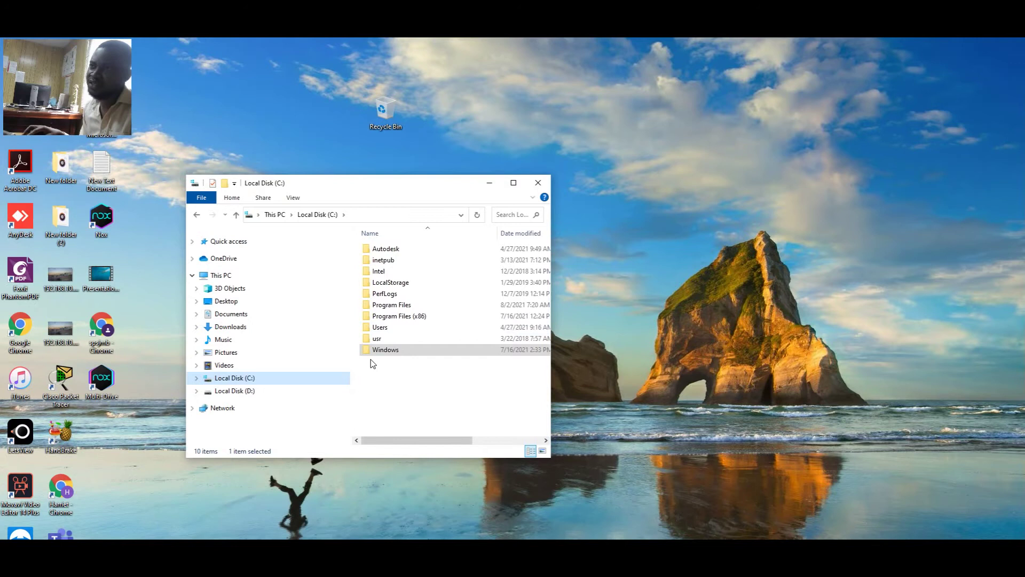
right_click(387, 363)
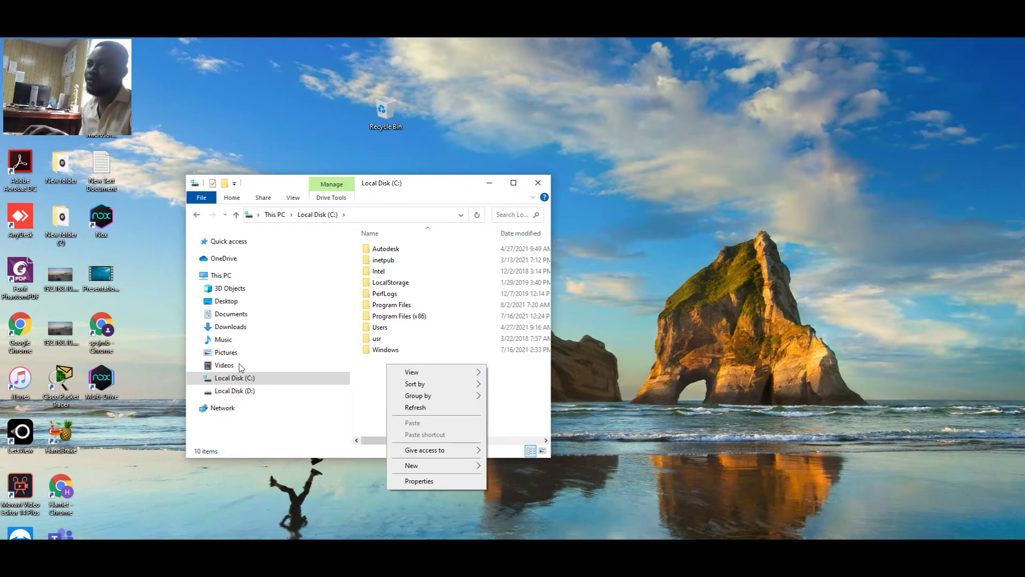
click(234, 275)
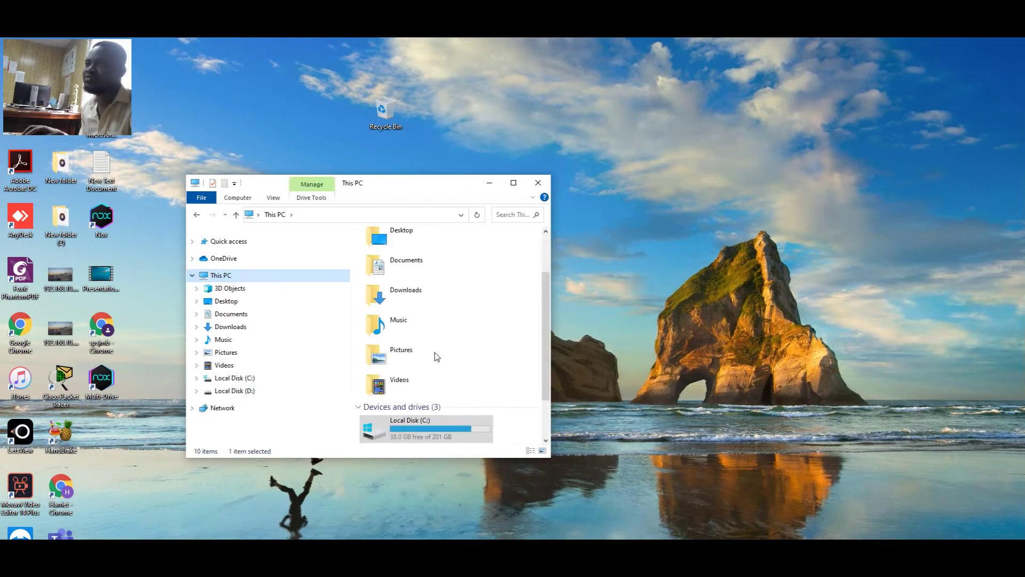
click(490, 371)
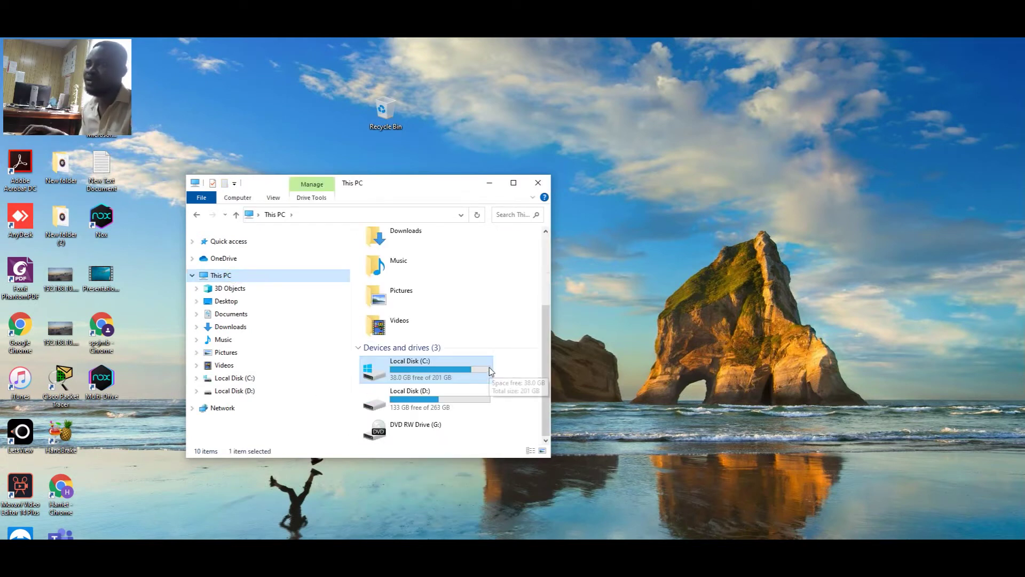
right_click(431, 370)
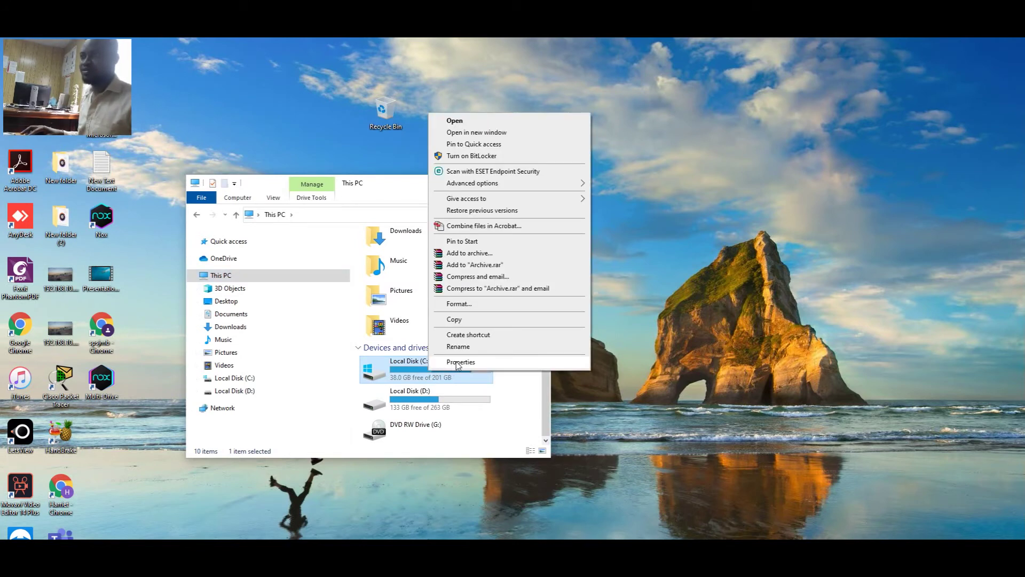
click(457, 362)
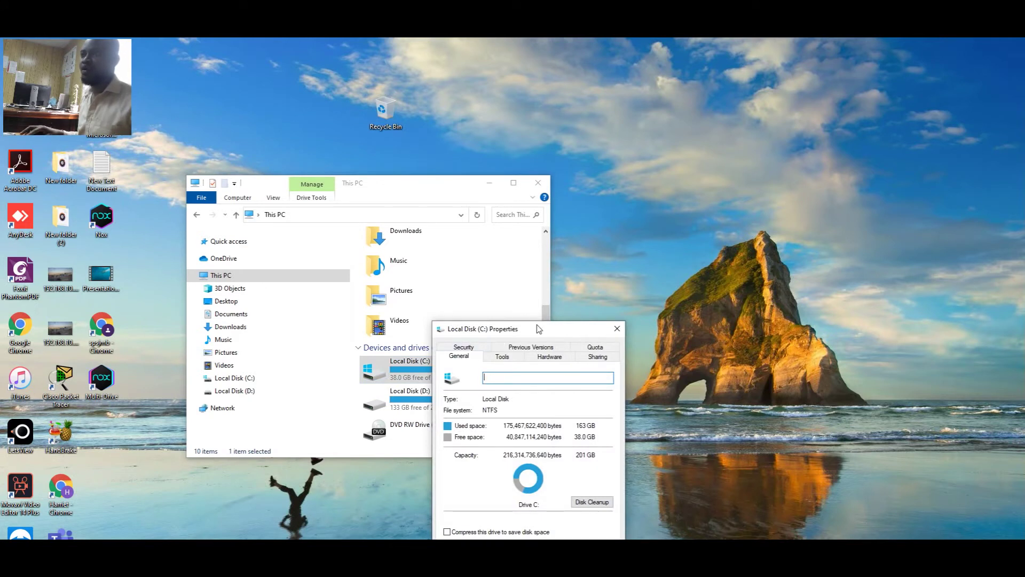
key(super+s)
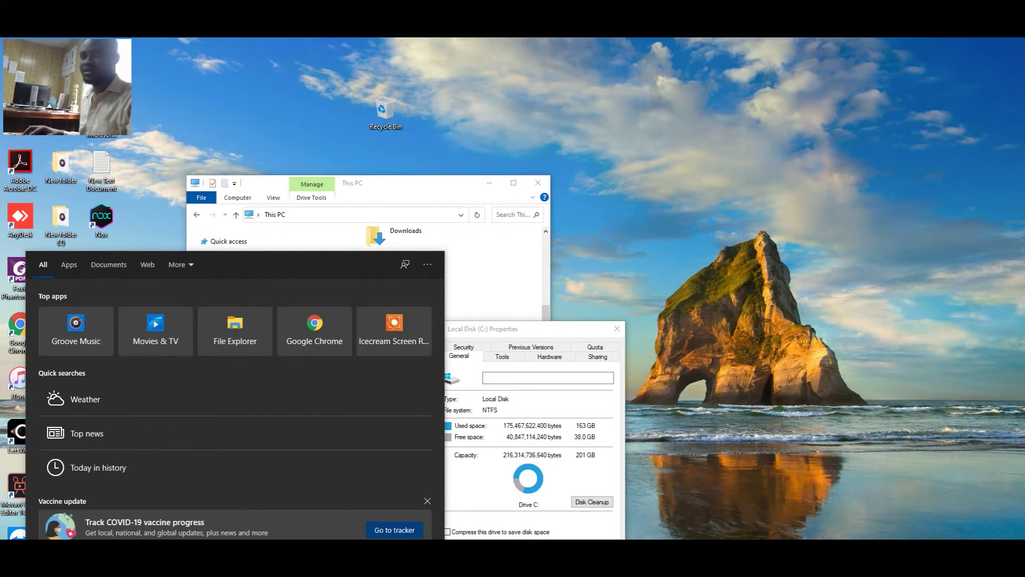
text(dick)
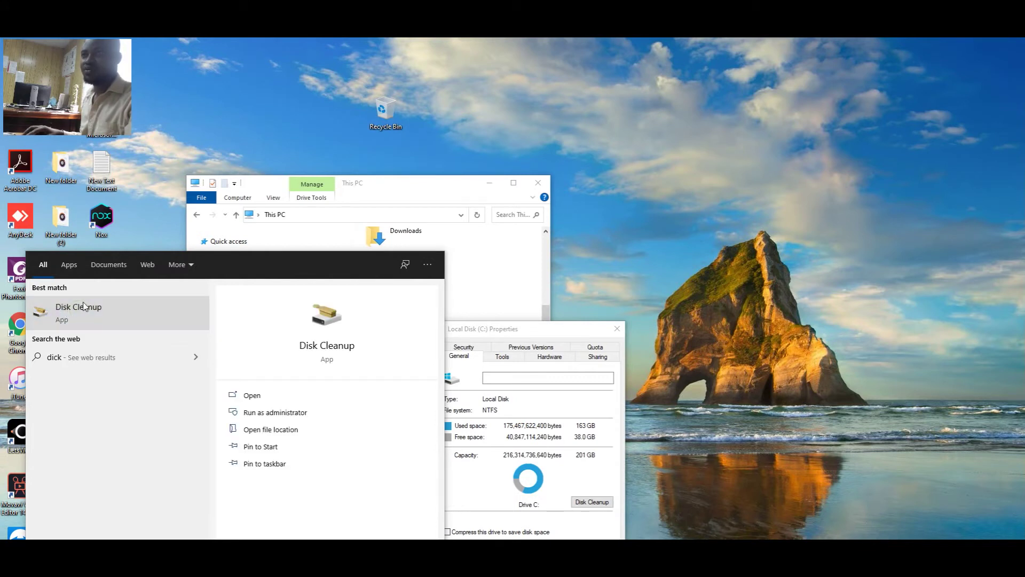
drag(547, 332, 698, 189)
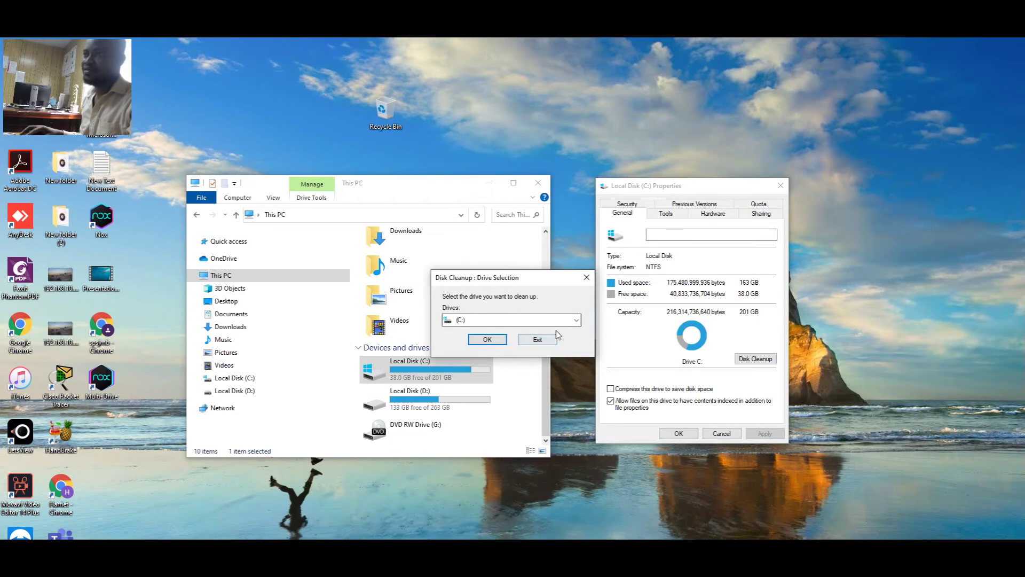
click(577, 320)
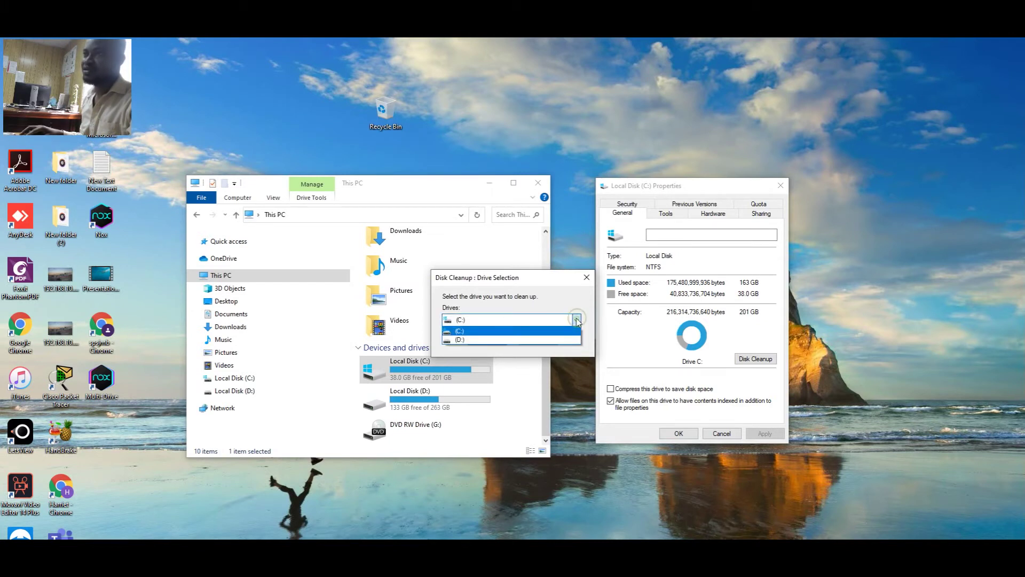
click(586, 278)
click(586, 278)
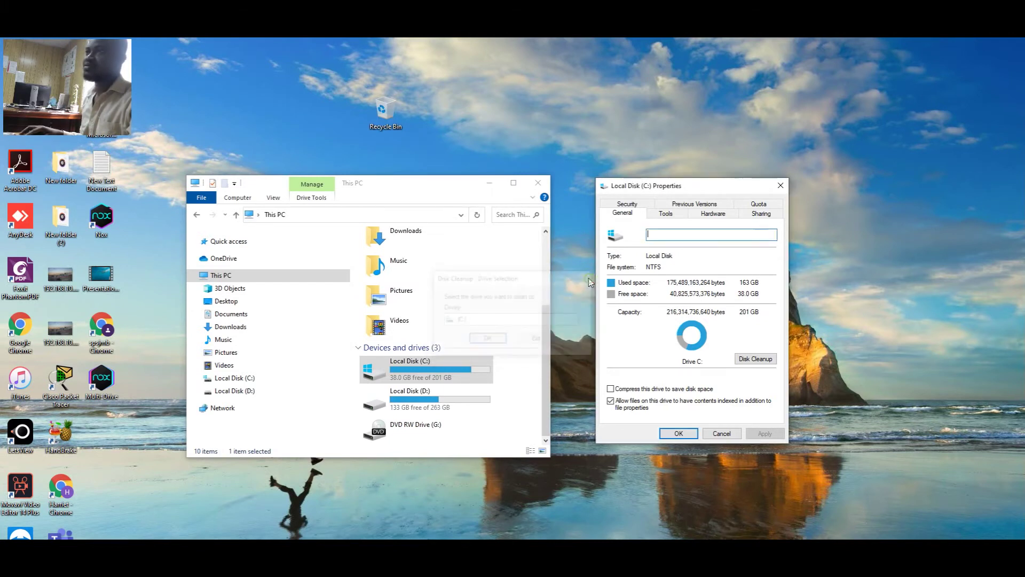
- Start Disk Cleanup for Local Disk (C:) from its properties and minimize the This PC window
click(764, 361)
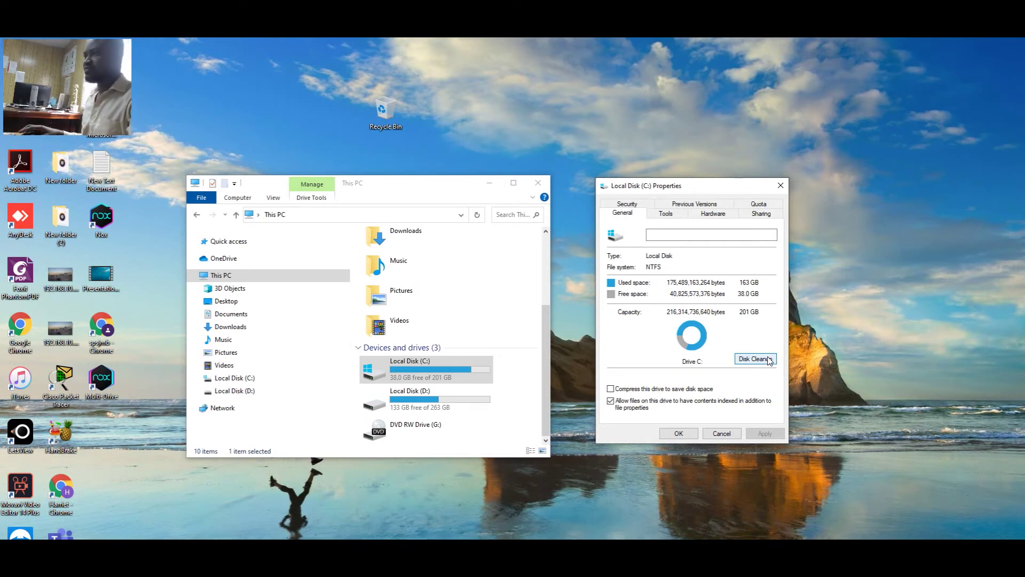
click(767, 359)
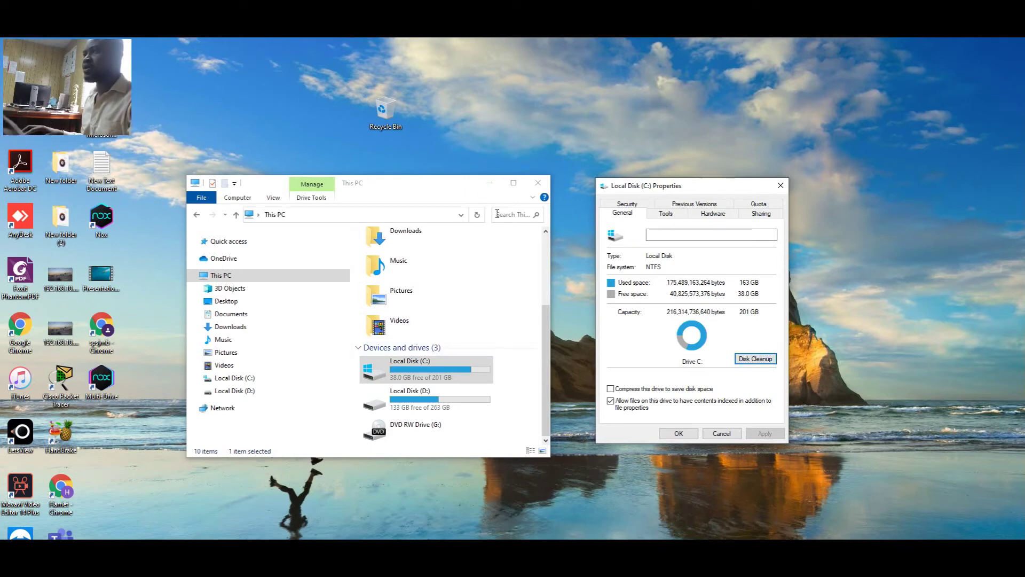
click(489, 184)
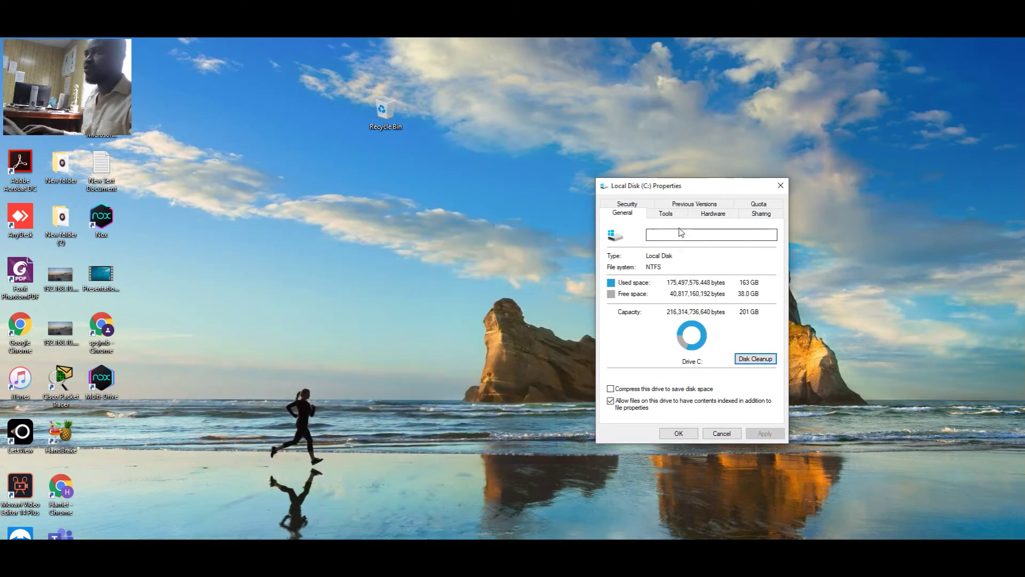
- Start Disk Cleanup from the properties of Local Disk (C:) and open the drive optimization tool
drag(715, 187, 553, 85)
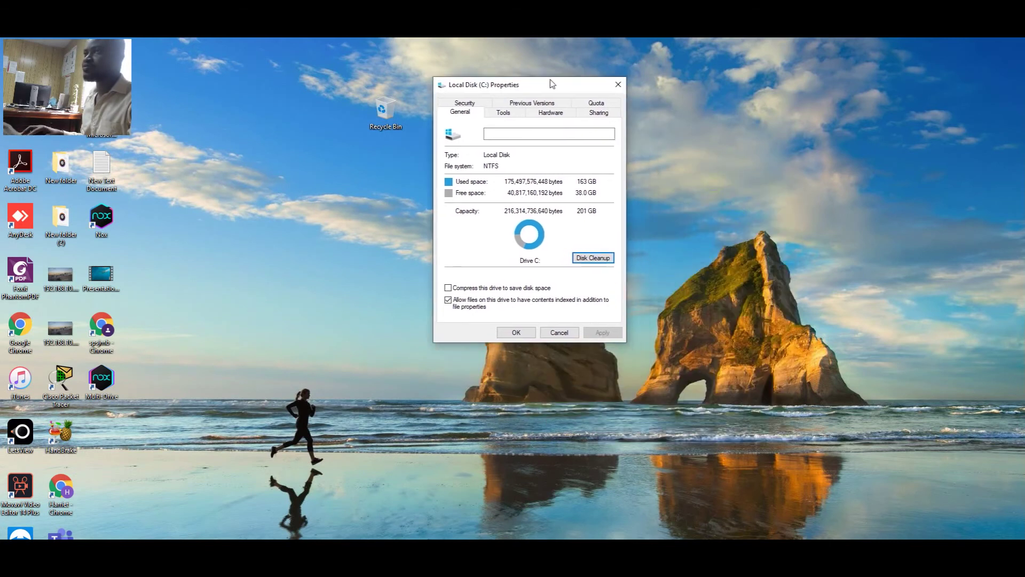
click(589, 257)
click(496, 110)
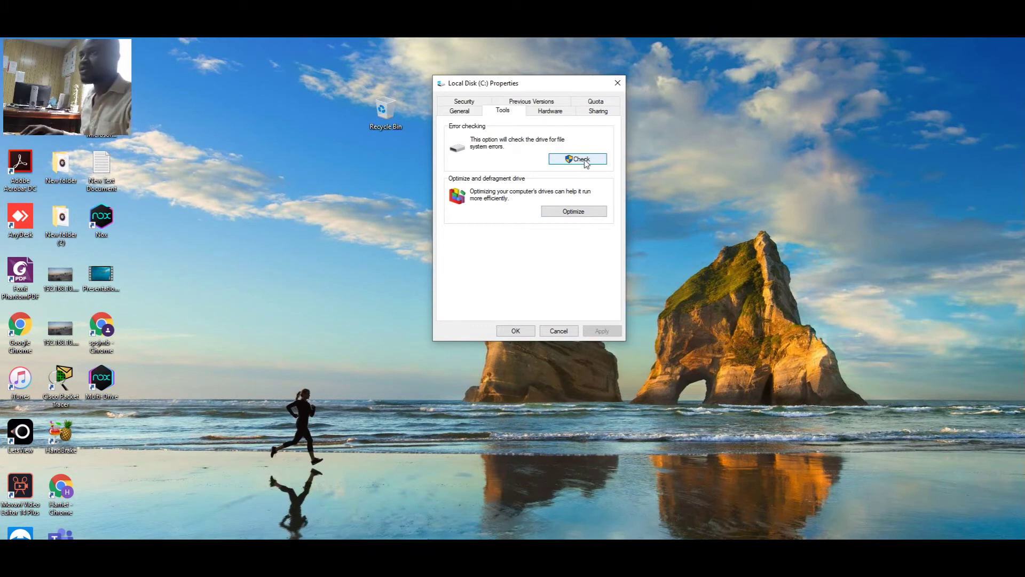
click(595, 213)
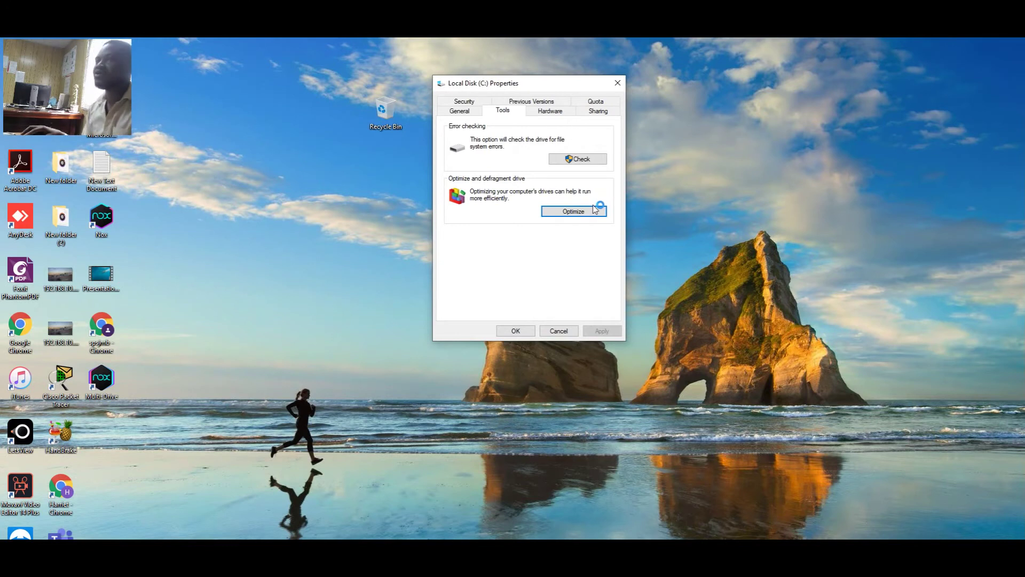
click(591, 214)
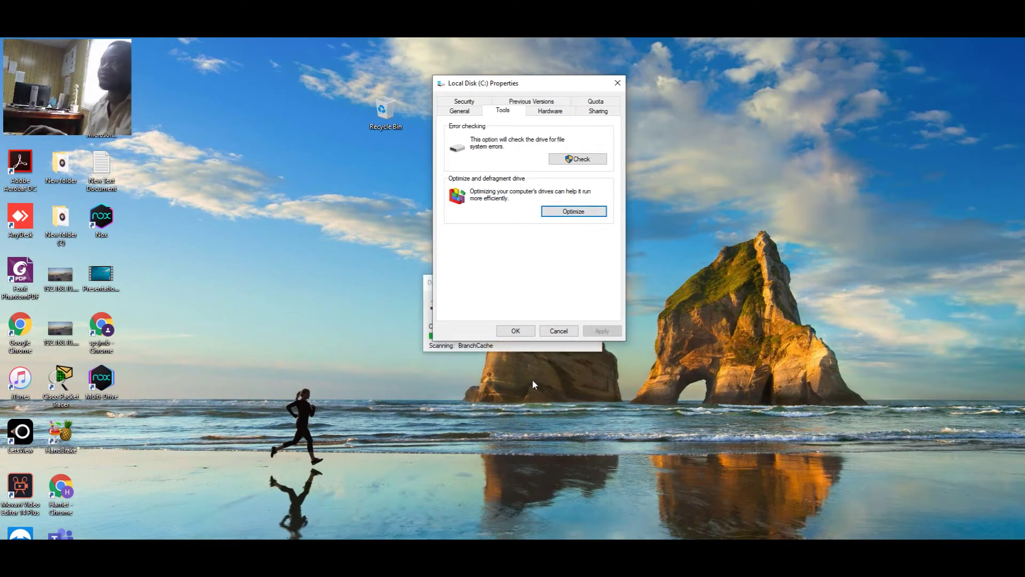
- Separate the drive properties and Disk Cleanup windows, return to the drive's general properties and close Optimize Drives
drag(578, 88, 744, 100)
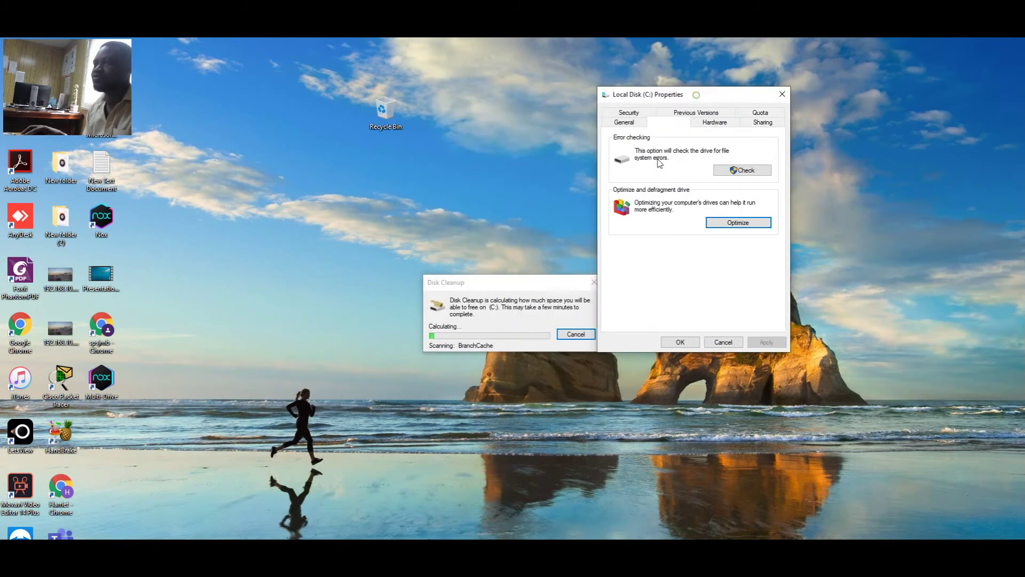
drag(503, 284, 446, 222)
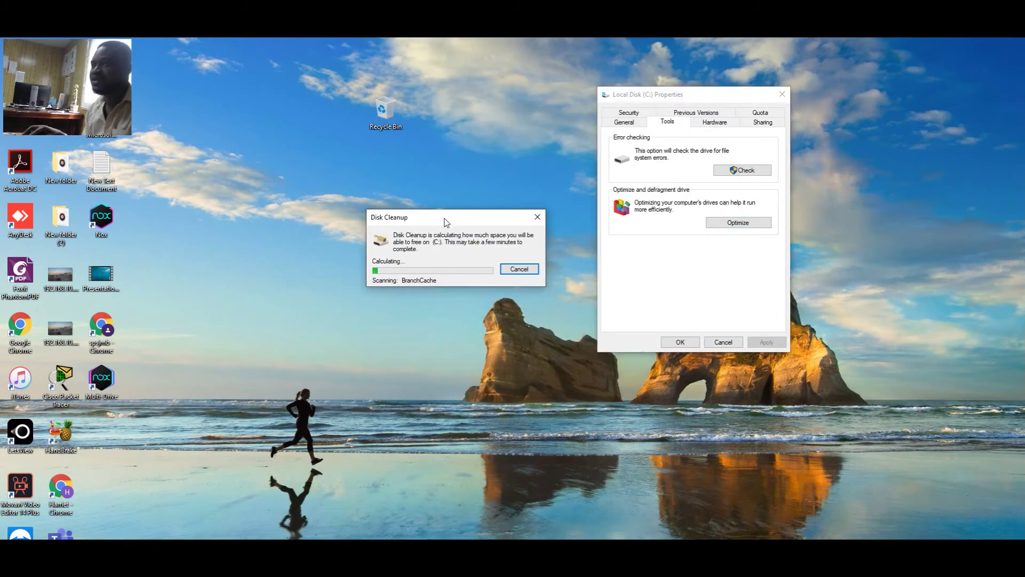
click(631, 123)
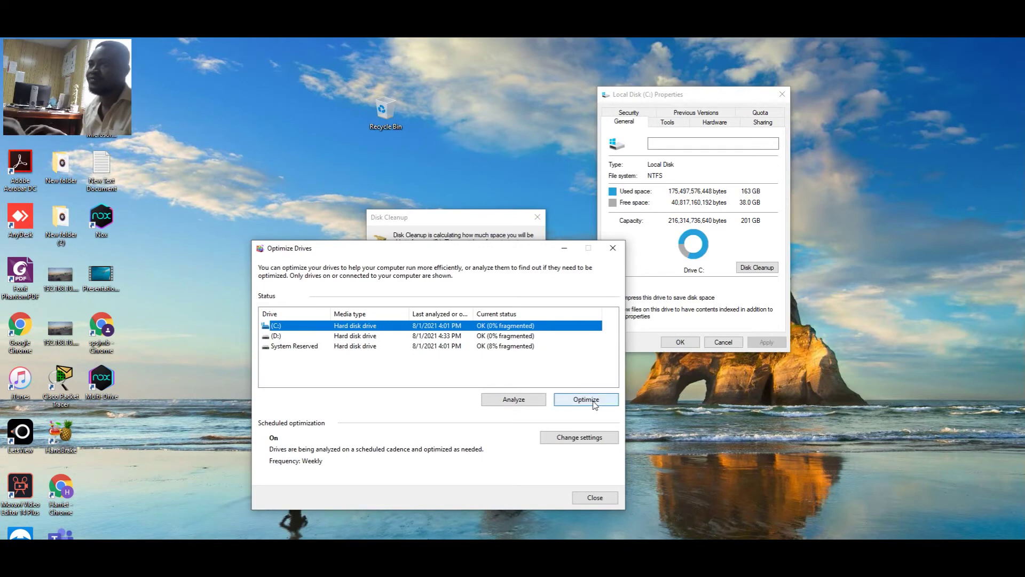
click(605, 497)
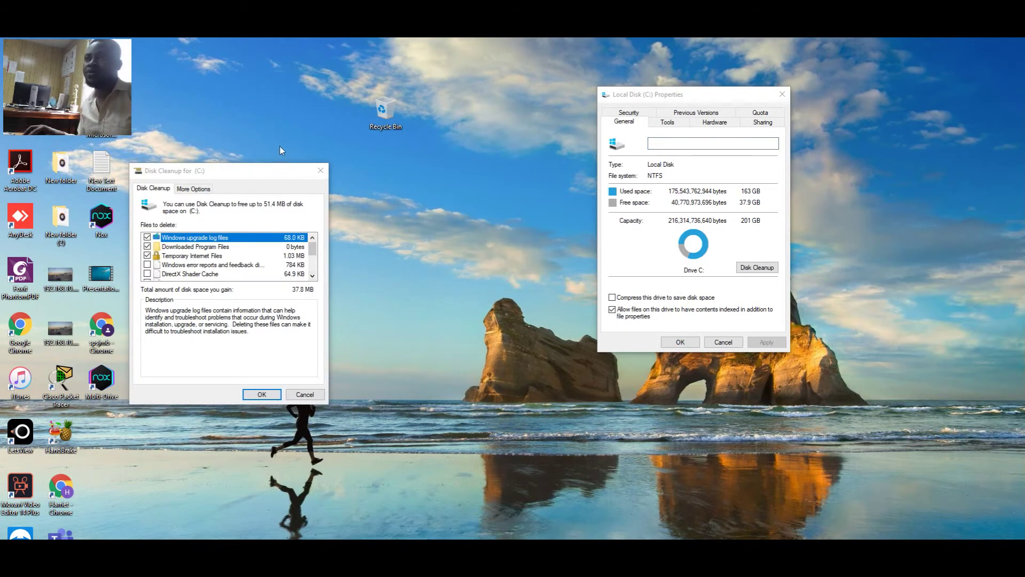
- Move the Disk Cleanup window beside the drive properties, exclude Windows upgrade log files and review the remaining file categories
drag(265, 176, 531, 100)
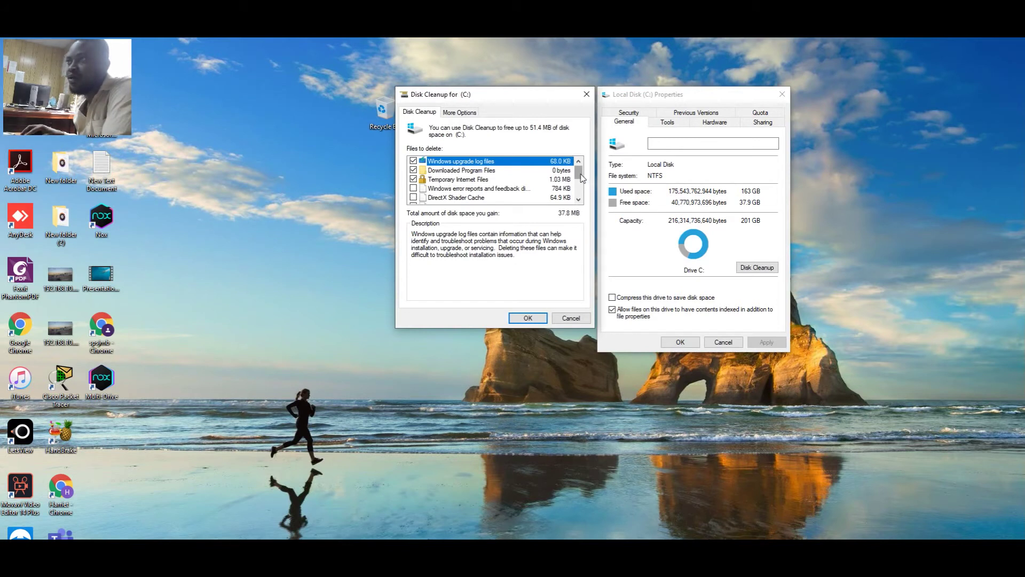
click(414, 161)
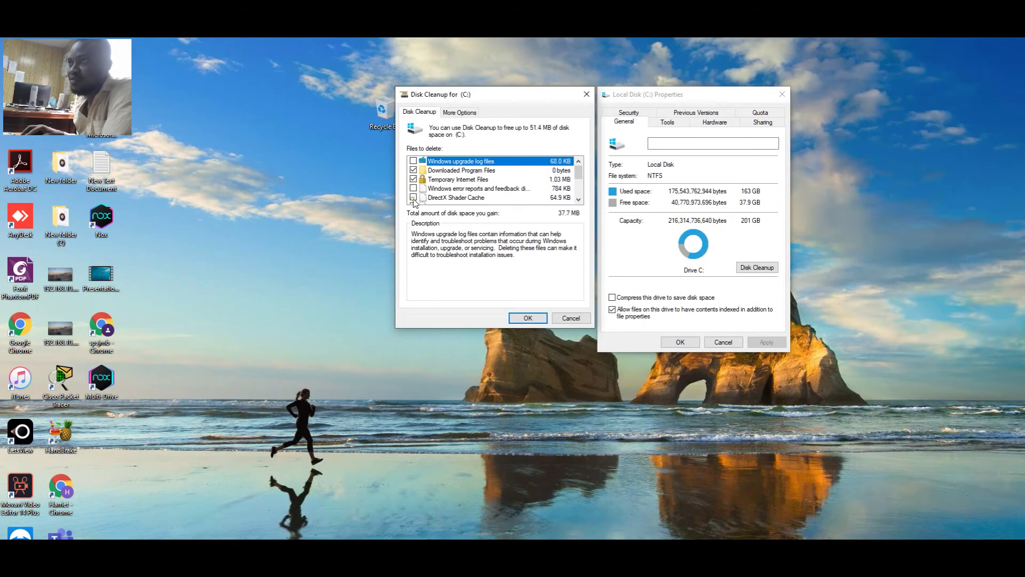
click(578, 200)
click(578, 199)
click(578, 199)
click(578, 199)
click(578, 199)
click(578, 199)
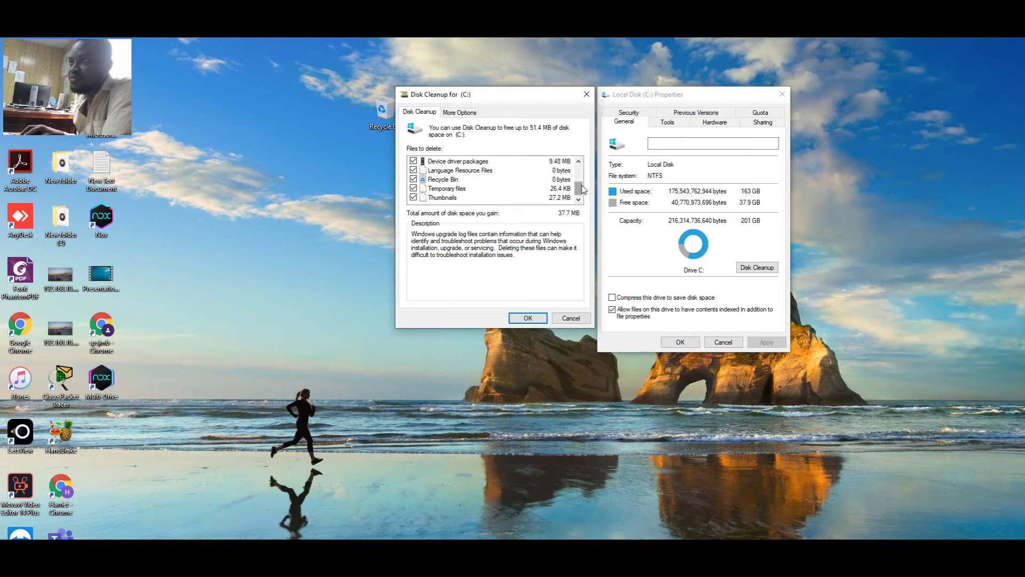
drag(581, 193, 582, 174)
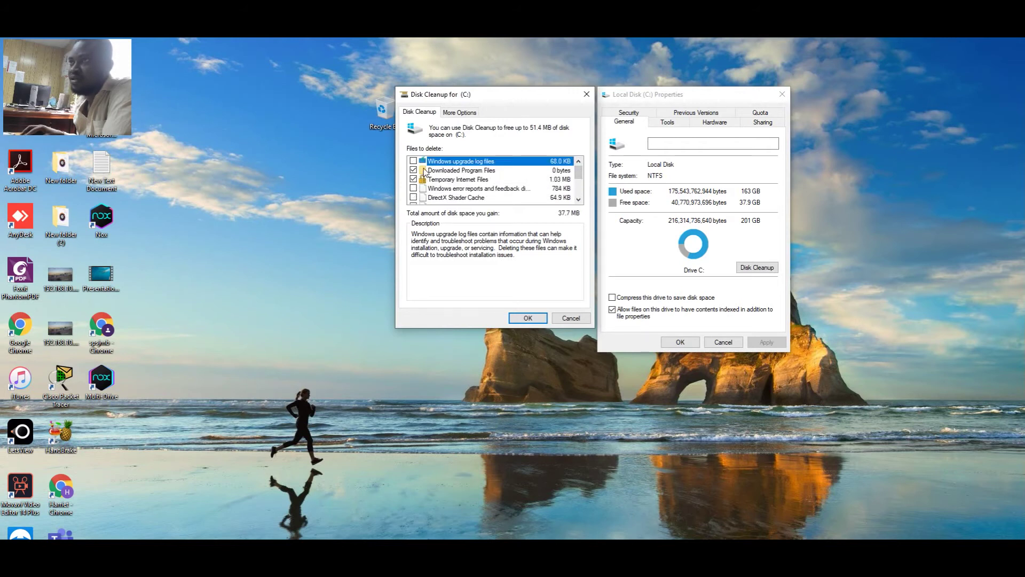
- Run the cleanup of drive C:, confirm permanently deleting the files and close the drive properties
click(533, 317)
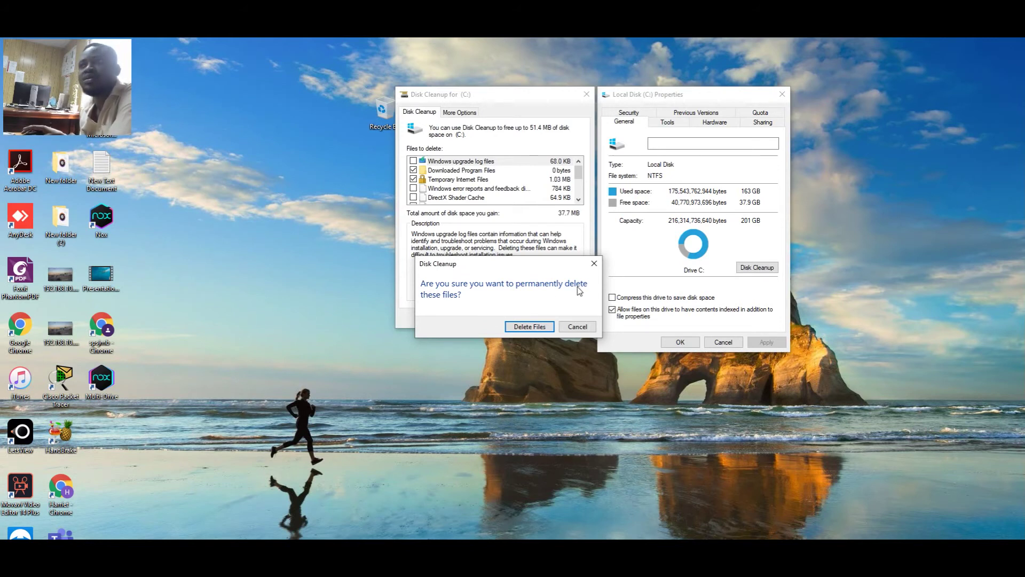
click(523, 327)
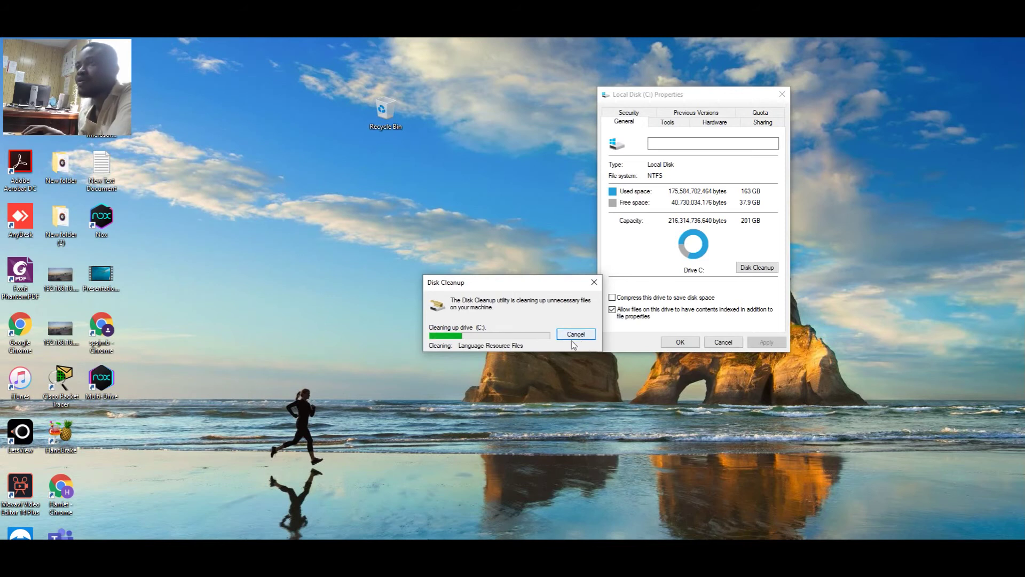
drag(531, 283, 511, 261)
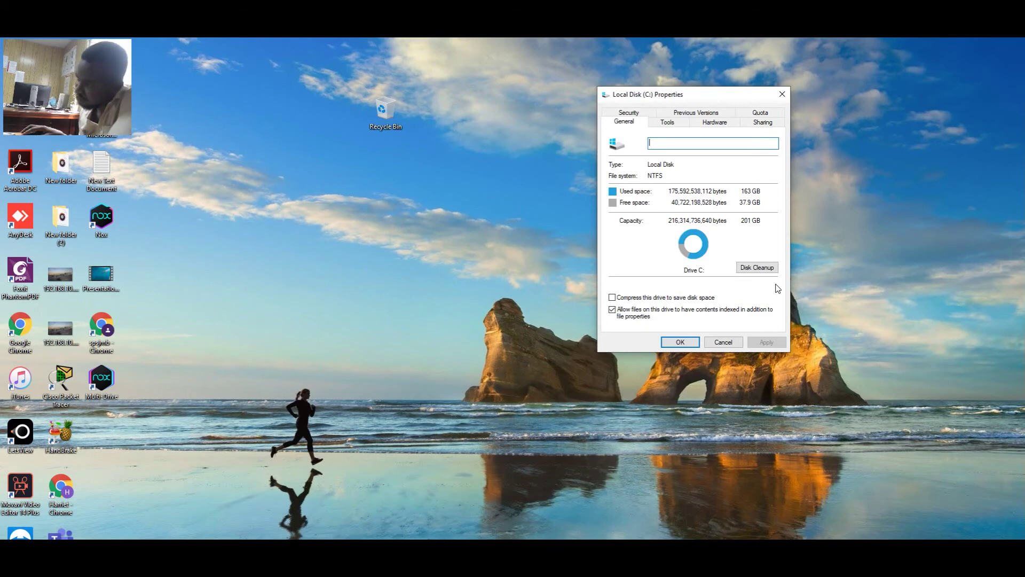
click(680, 342)
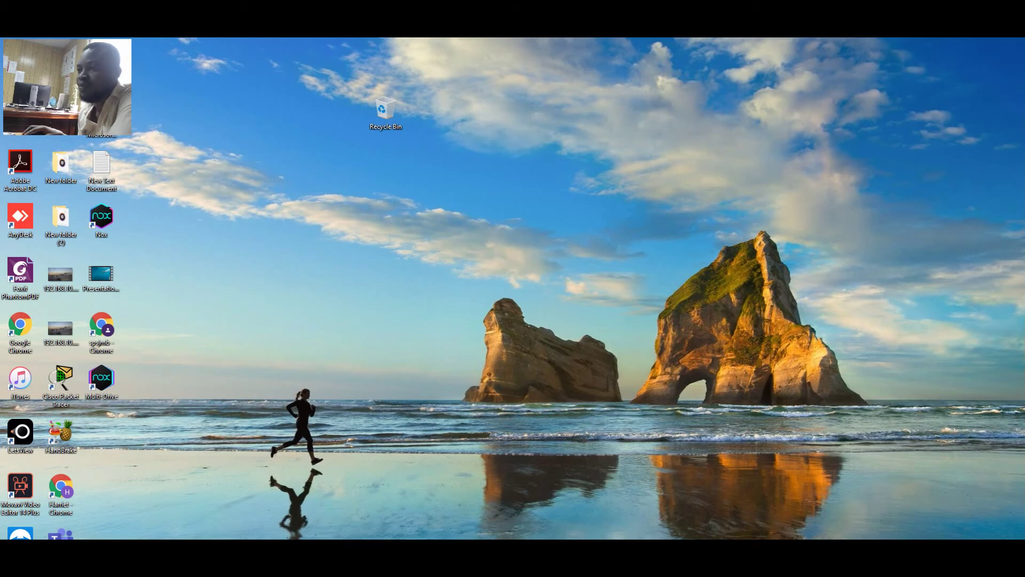
mouse_move(563, 555)
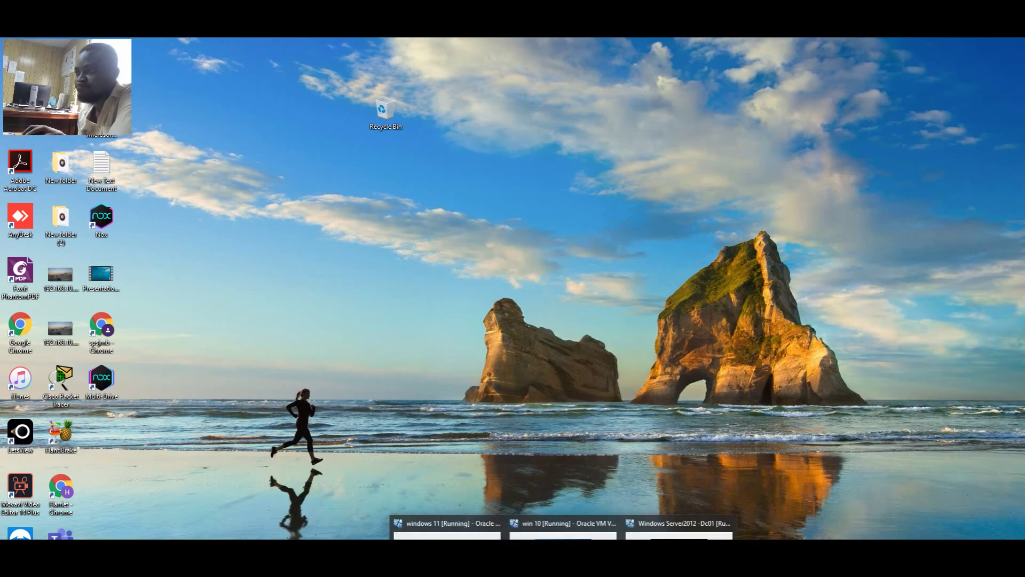
click(447, 526)
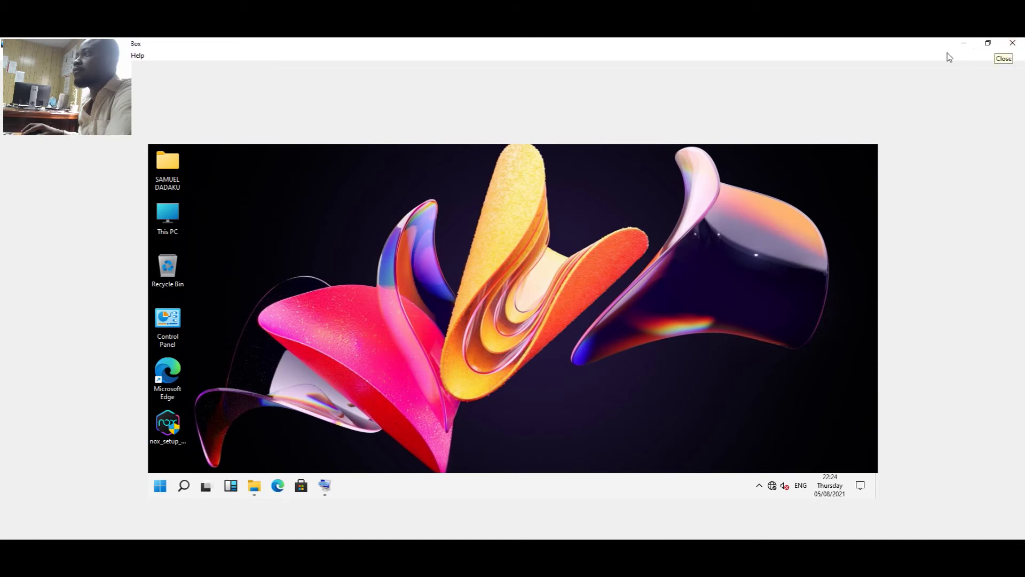
click(977, 47)
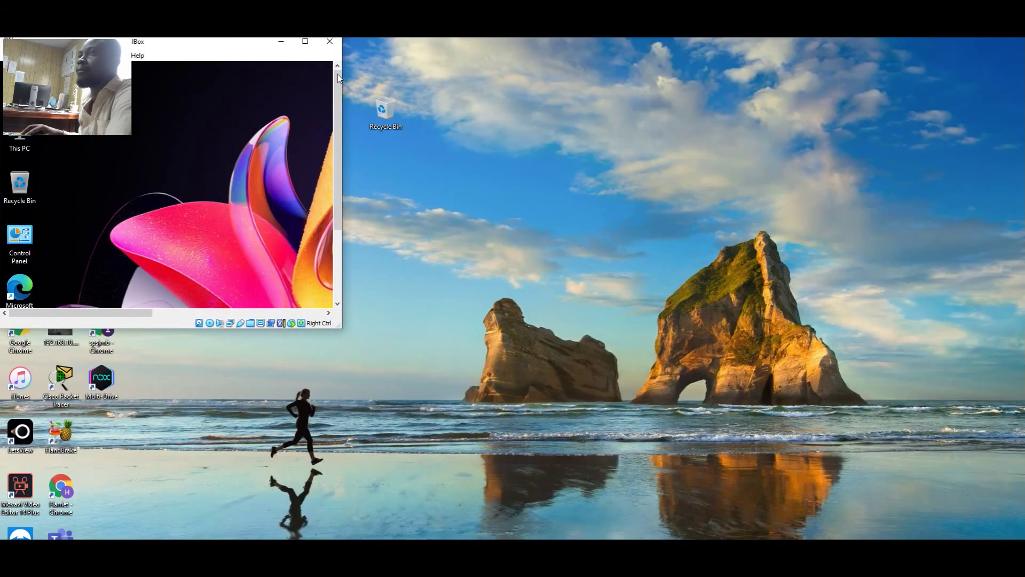
click(278, 43)
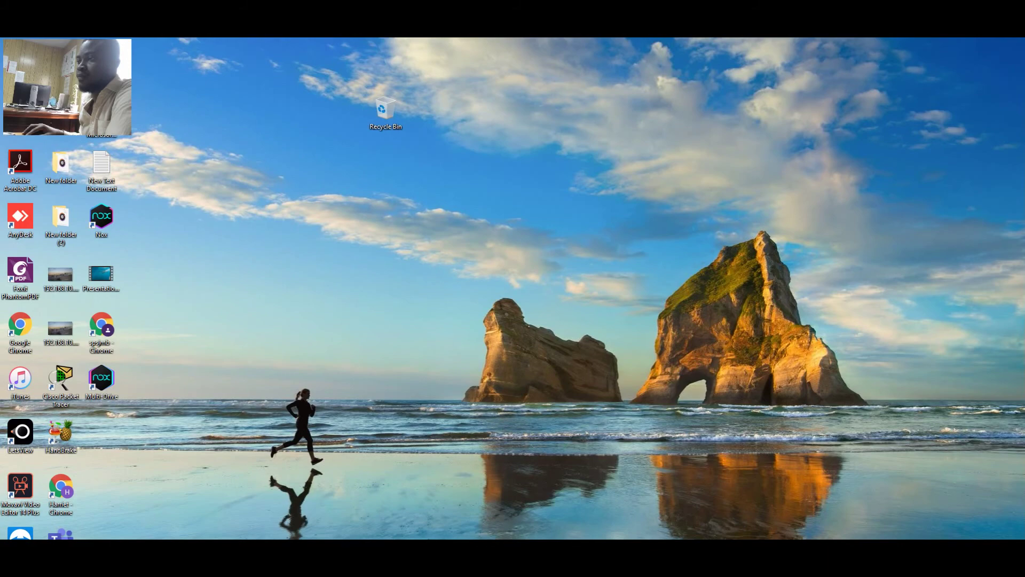
- Switch to the win 10 VirtualBox machine and send it Ctrl-Alt-Del to reach the sign-in screen
mouse_move(561, 571)
click(560, 535)
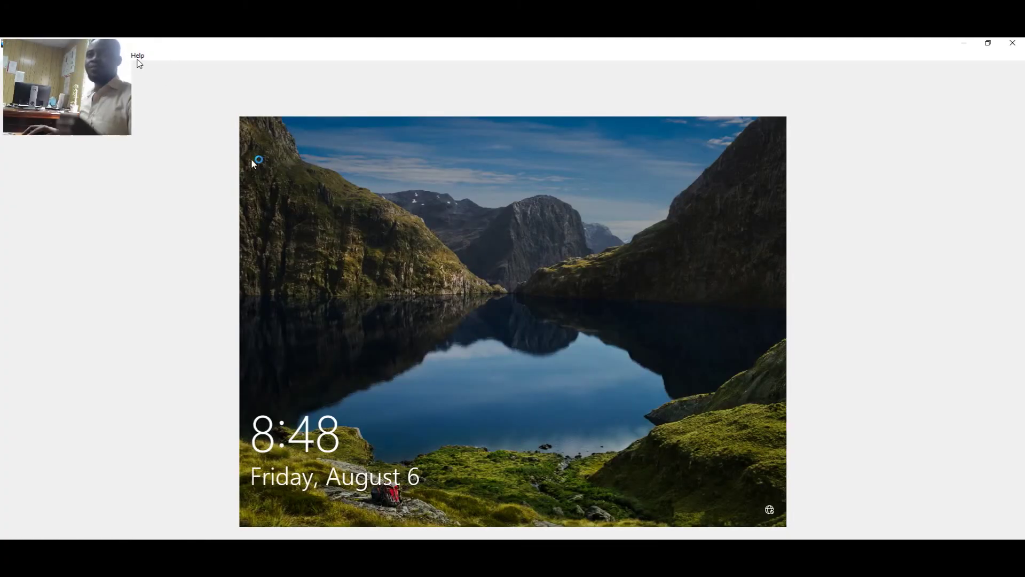
click(87, 57)
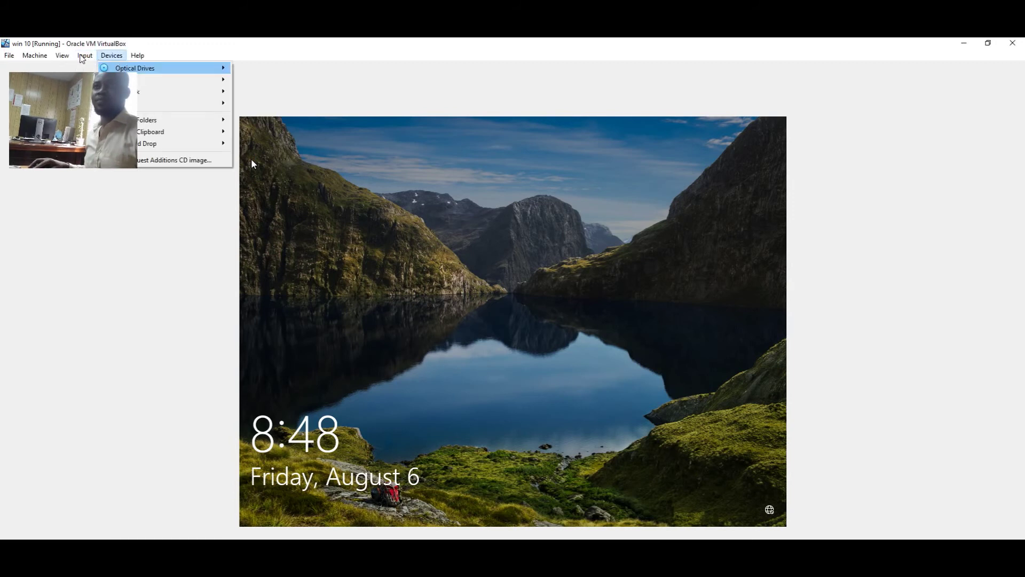
mouse_move(87, 62)
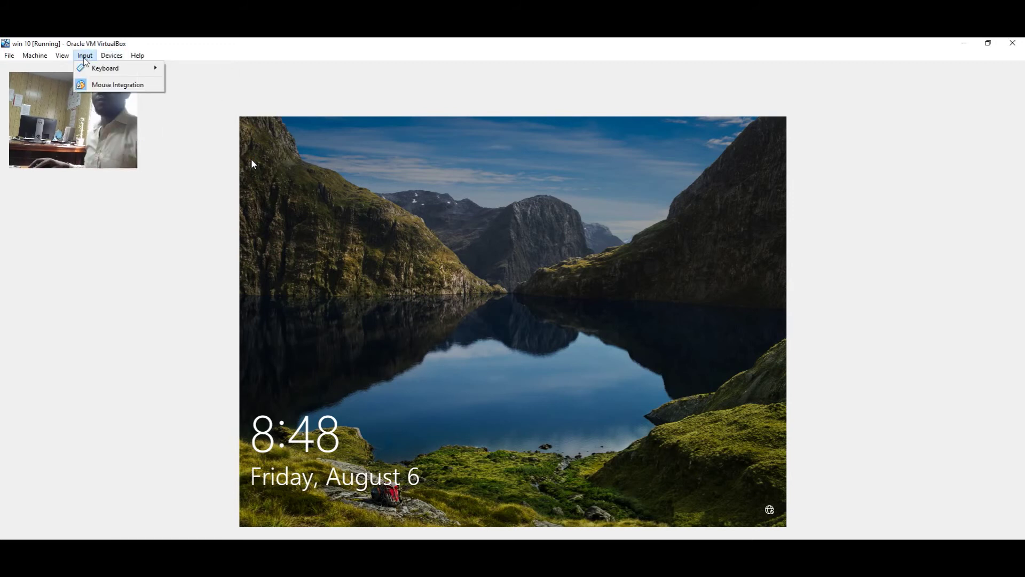
mouse_move(117, 68)
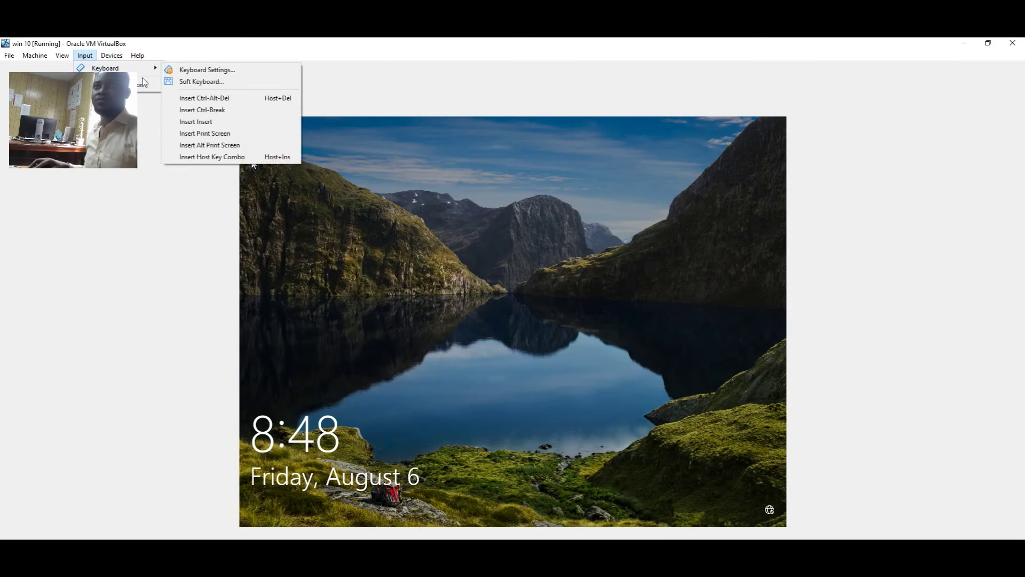
click(195, 99)
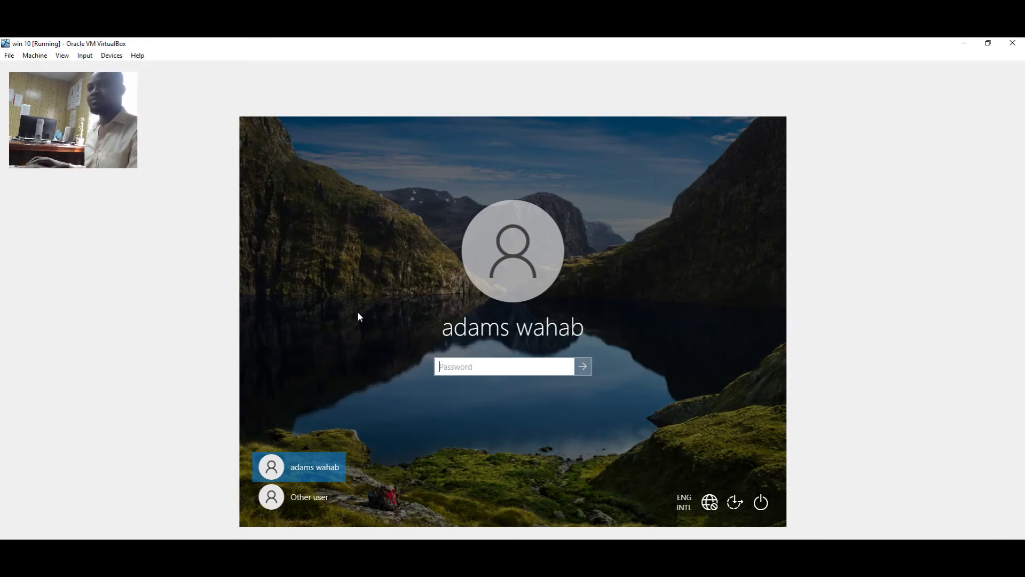
- Enter the account password and sign in to the Windows 10 virtual machine
text(•••)
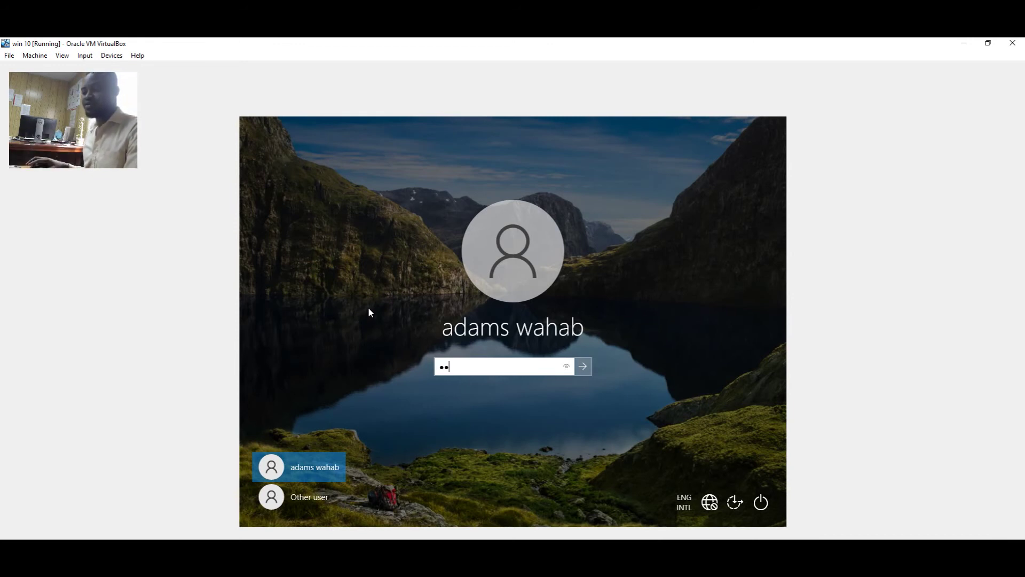
text(••••••)
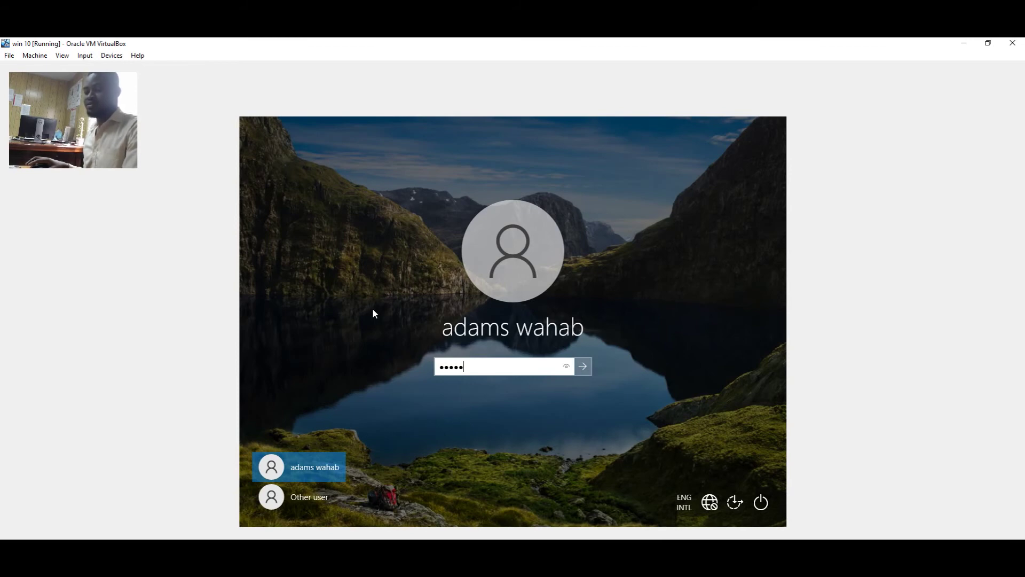
click(583, 366)
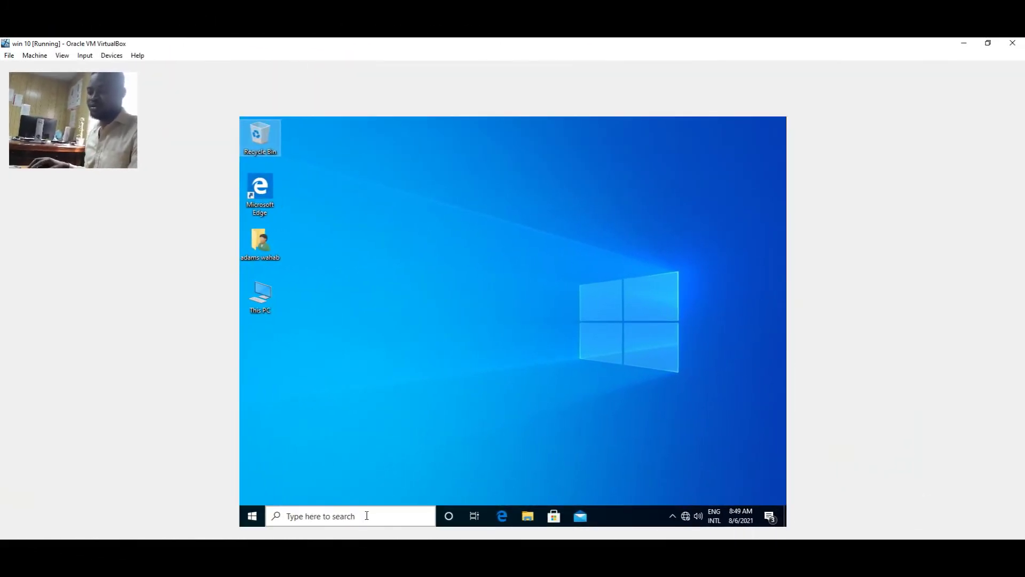
- Open the Windows Temp folder in the virtual machine by running the earlier command temp from the Run history
key(super+r)
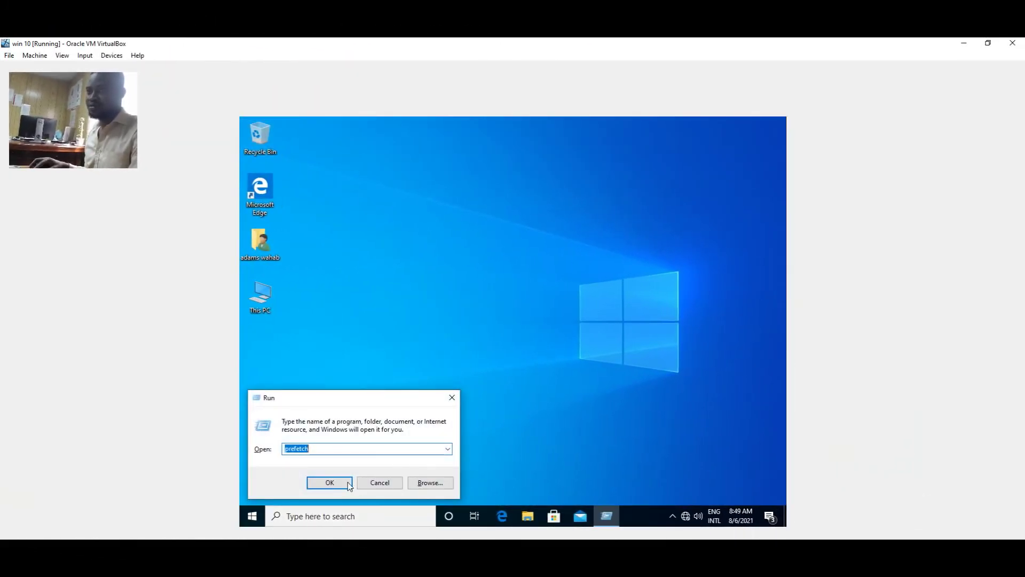
click(448, 449)
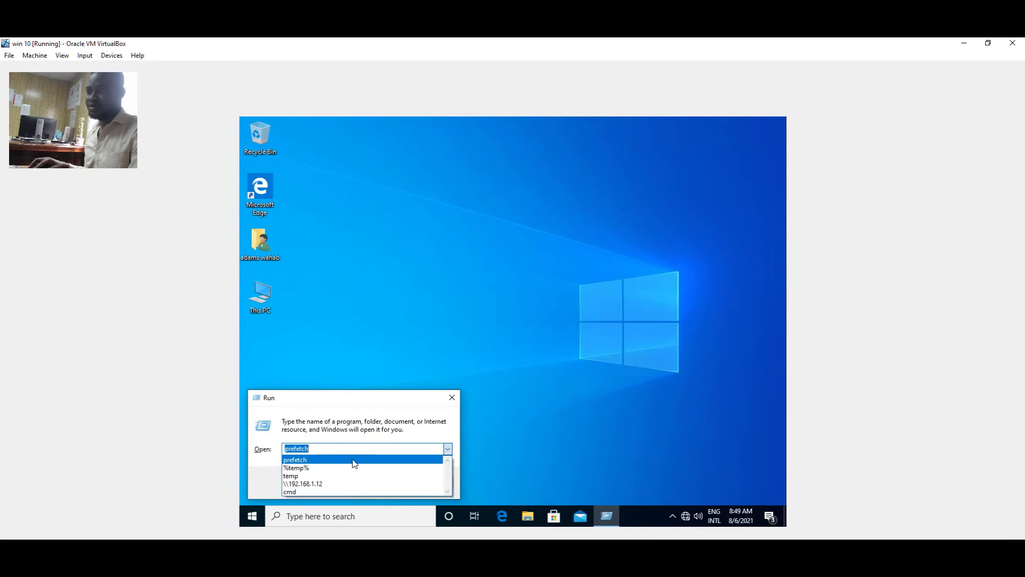
click(302, 475)
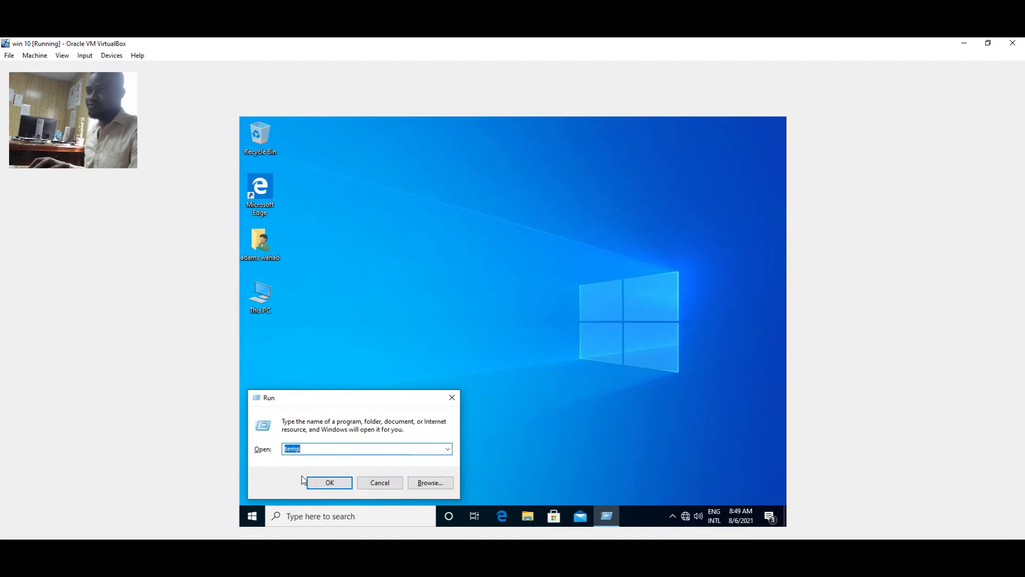
click(331, 482)
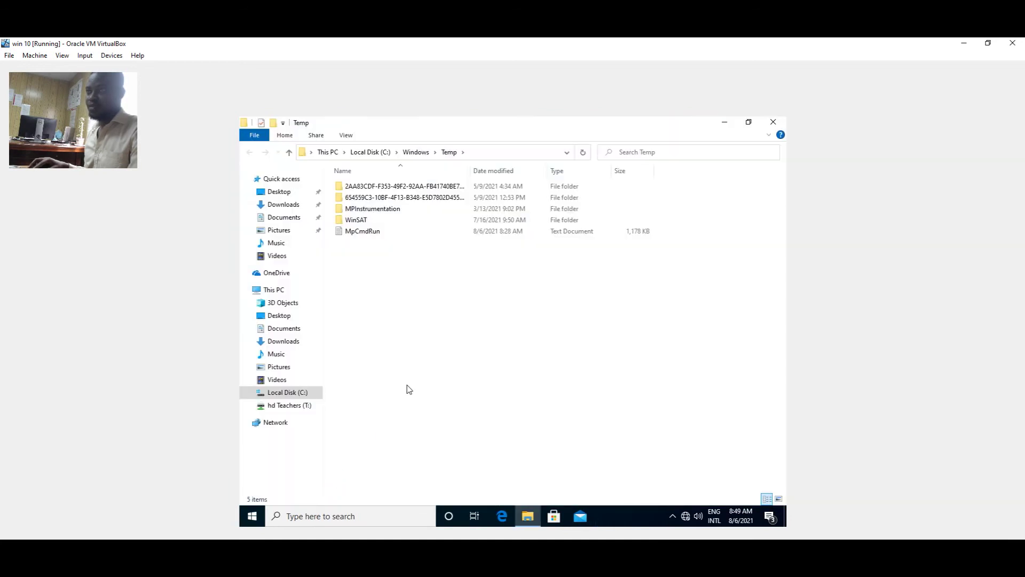
- Close the Temp folder and reopen it by running temp again
click(778, 123)
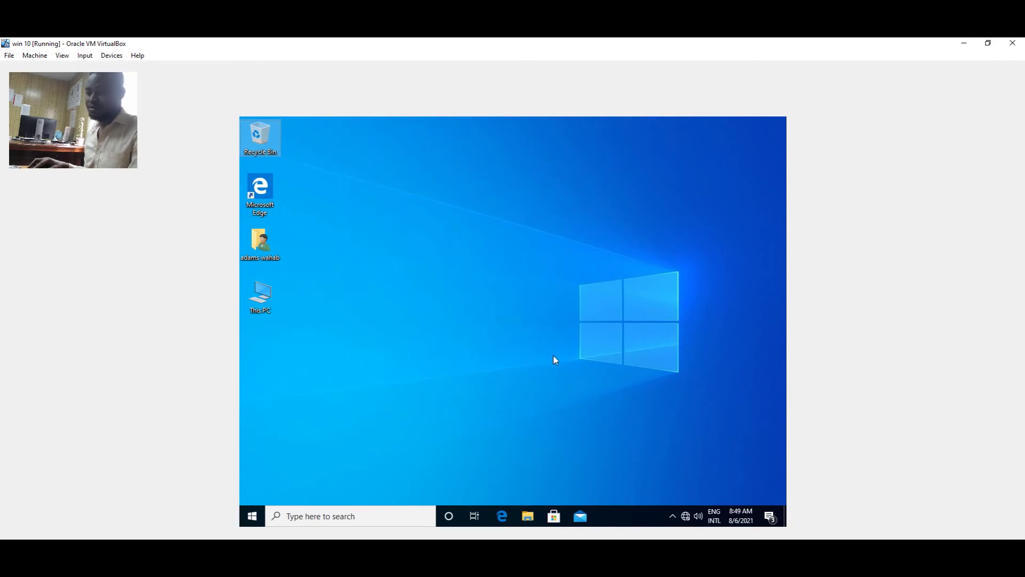
key(super+r)
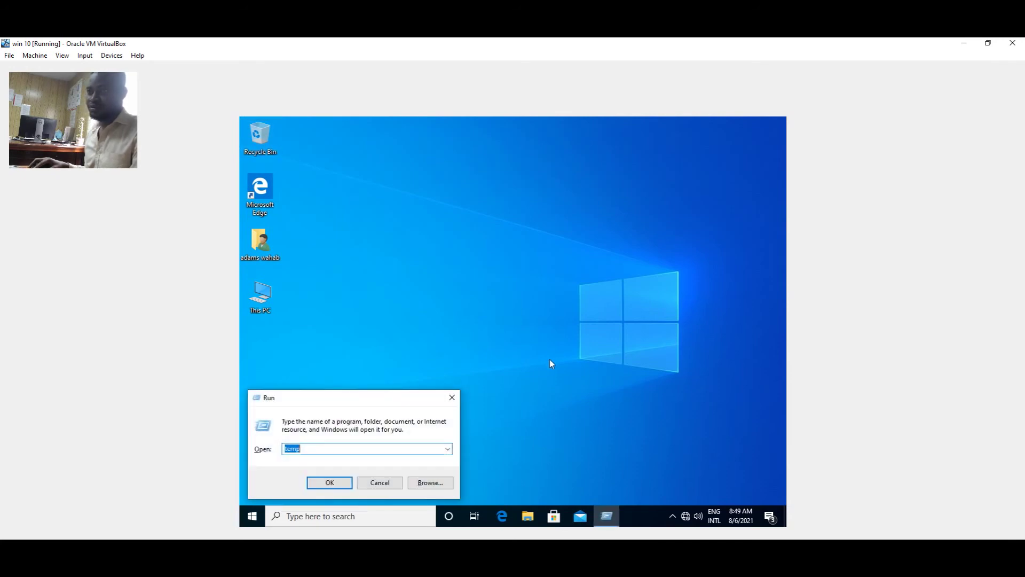
click(333, 482)
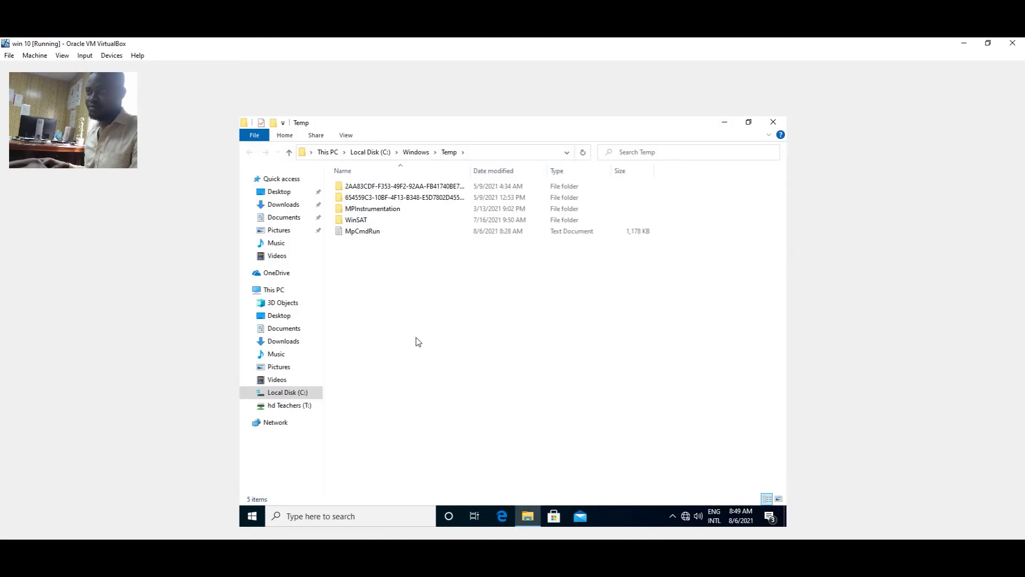
- Permanently delete MPInstrumentation, WinSAT and MpCmdRun from the Windows Temp folder, continuing with administrator permission for all current items
drag(365, 257, 382, 211)
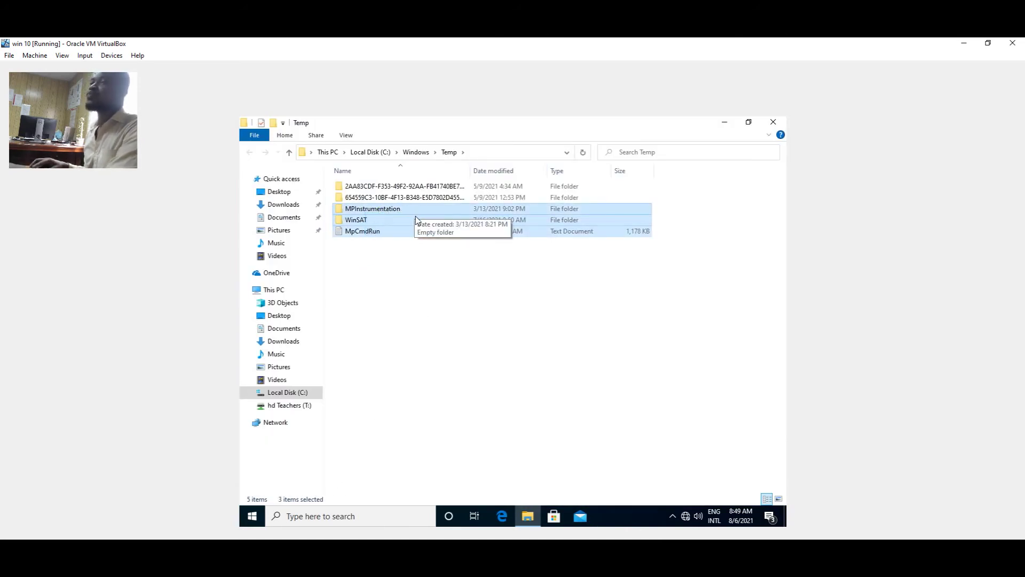
key(shift+Delete)
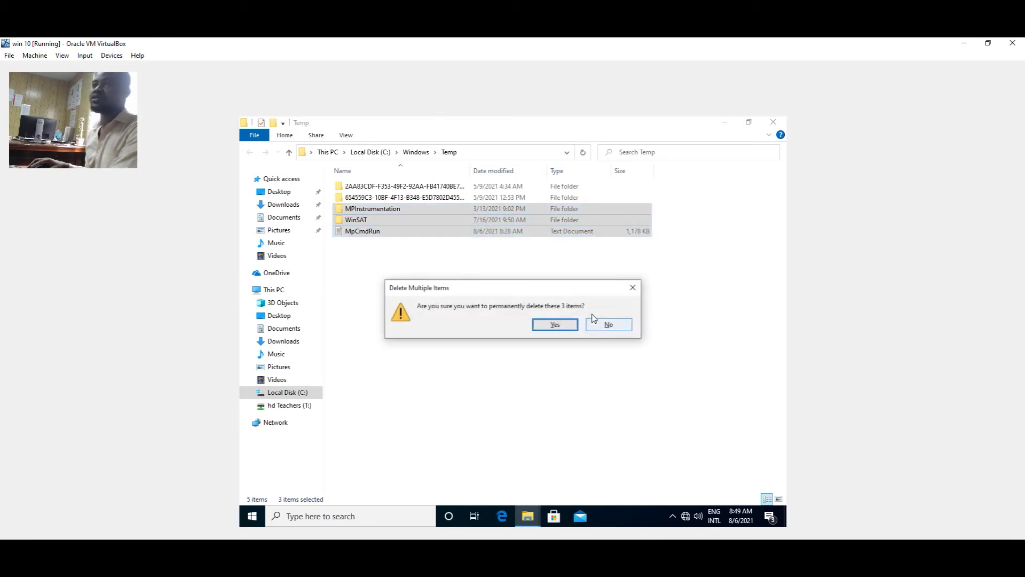
click(555, 325)
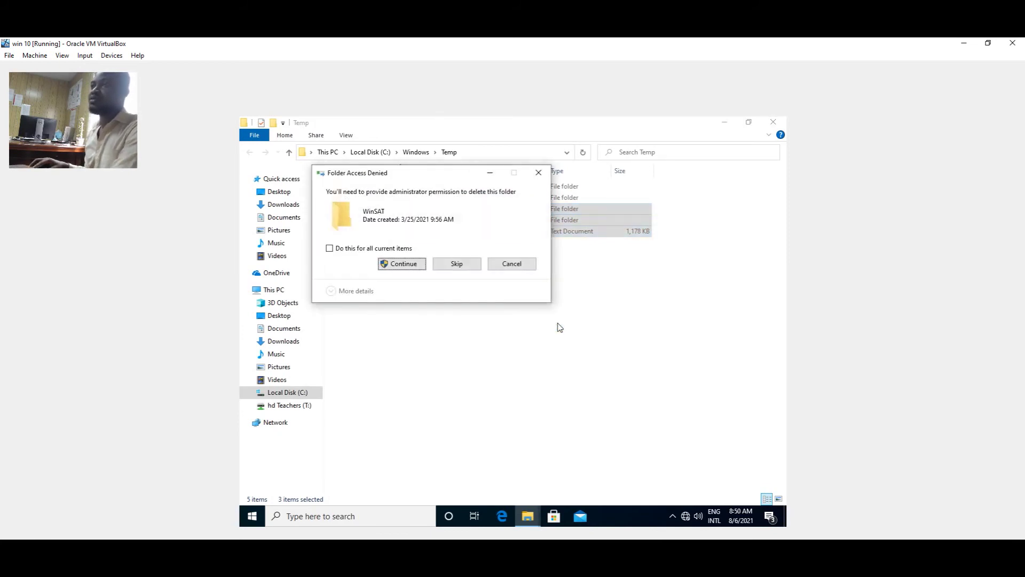
click(330, 248)
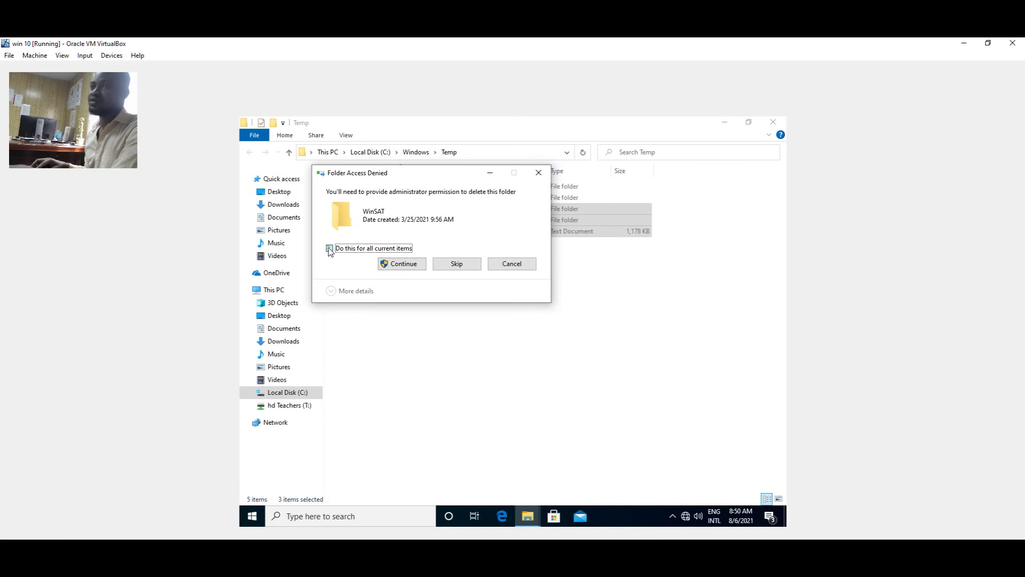
click(404, 265)
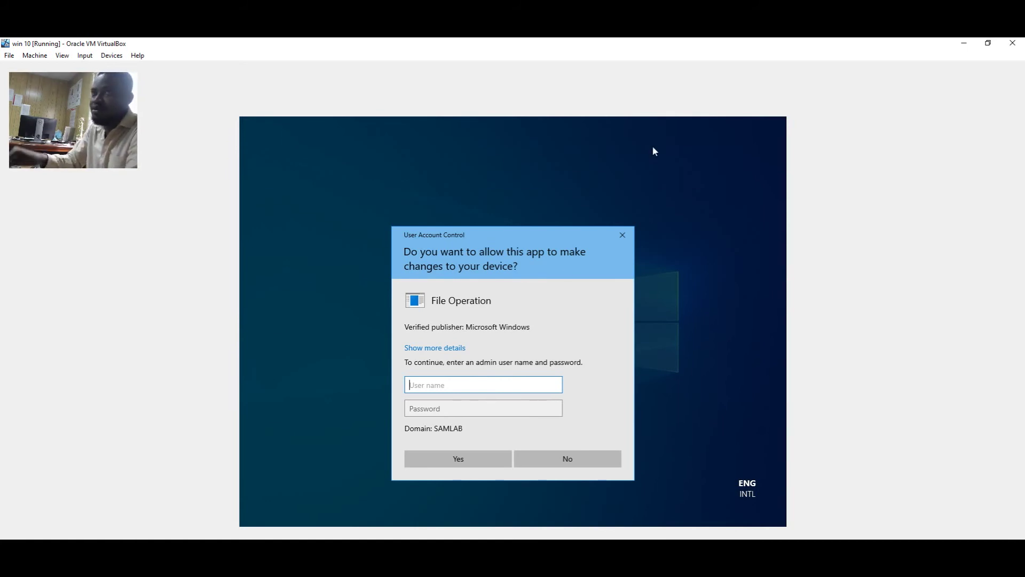
- Authorize the deletion with the user name administrator and the account password, and close the Temp folder
text(administ)
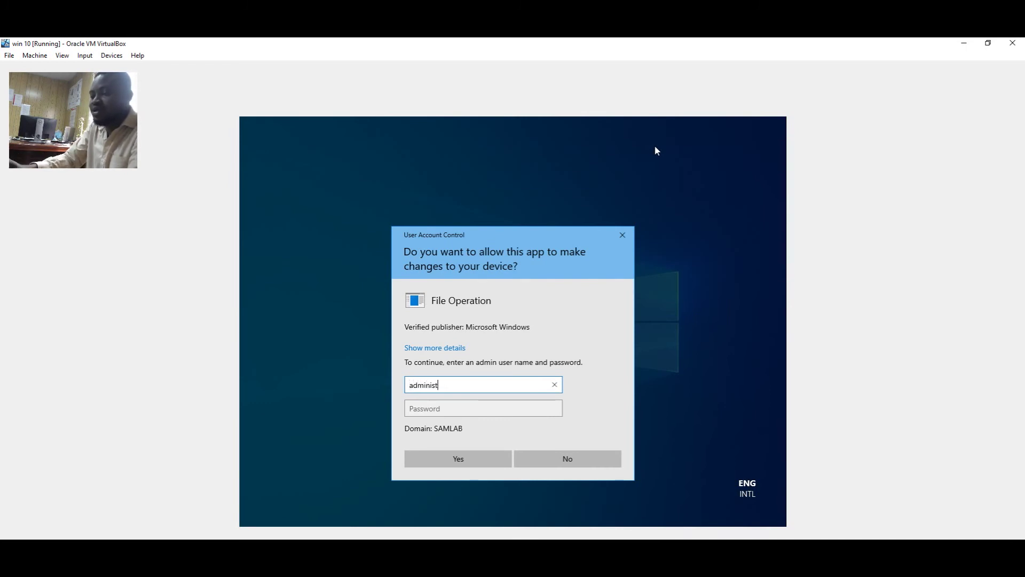
text(rator)
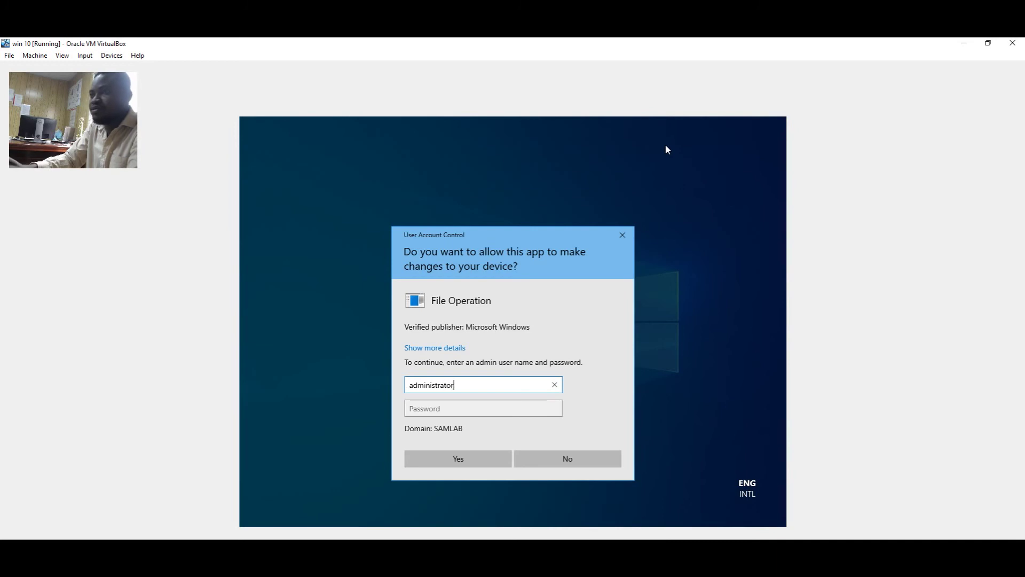
key(Tab)
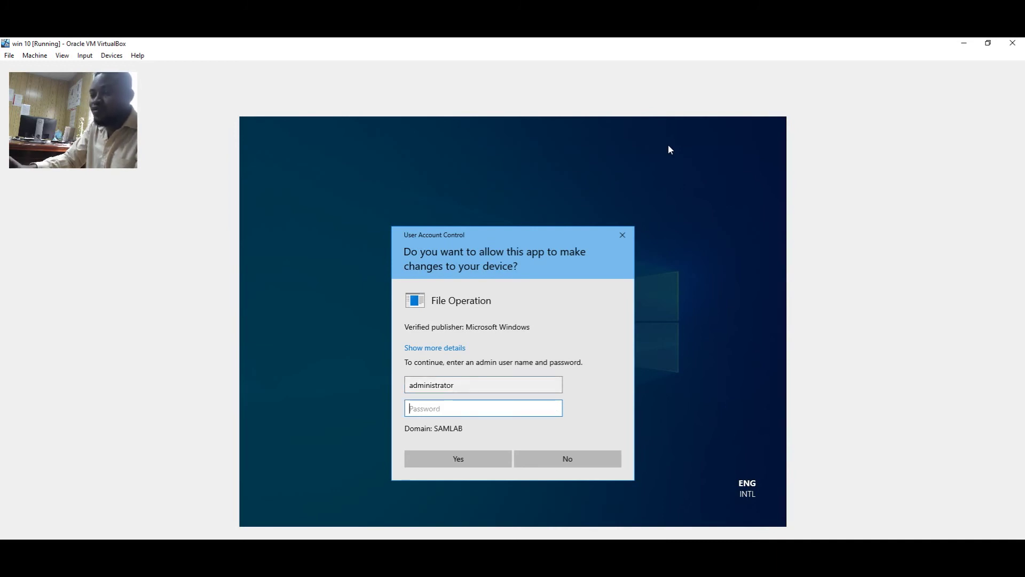
text(********)
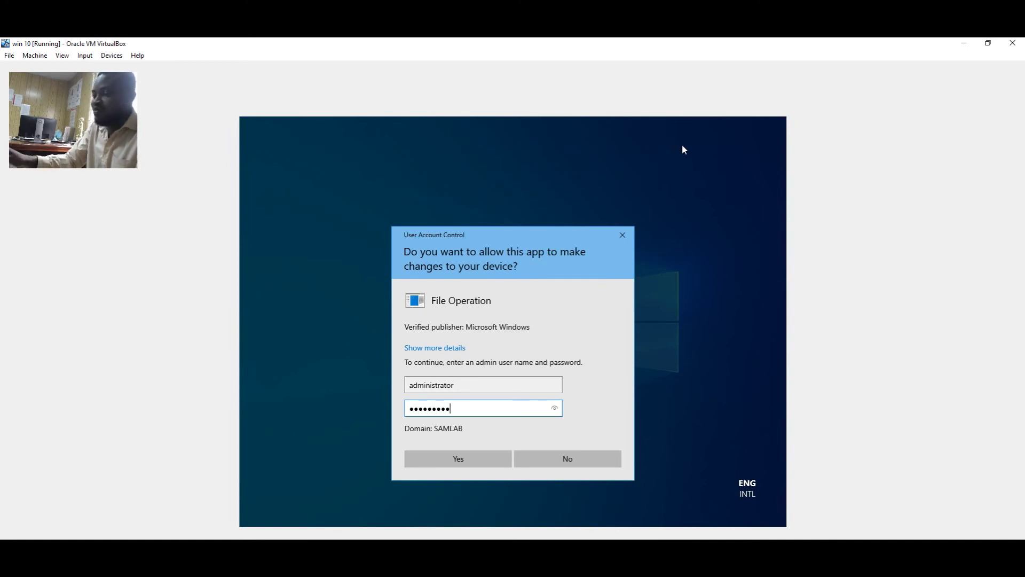
key(Return)
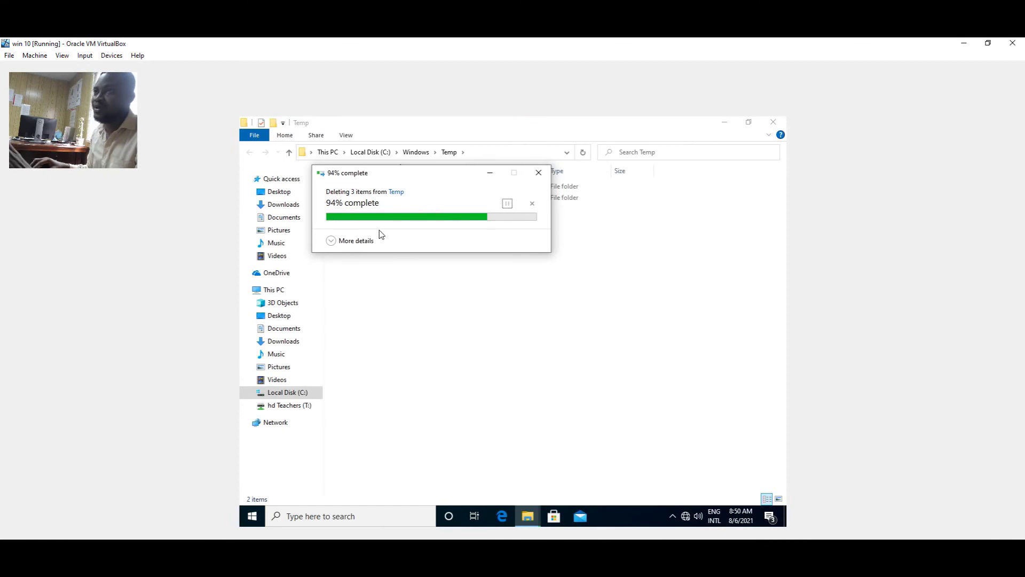
click(778, 123)
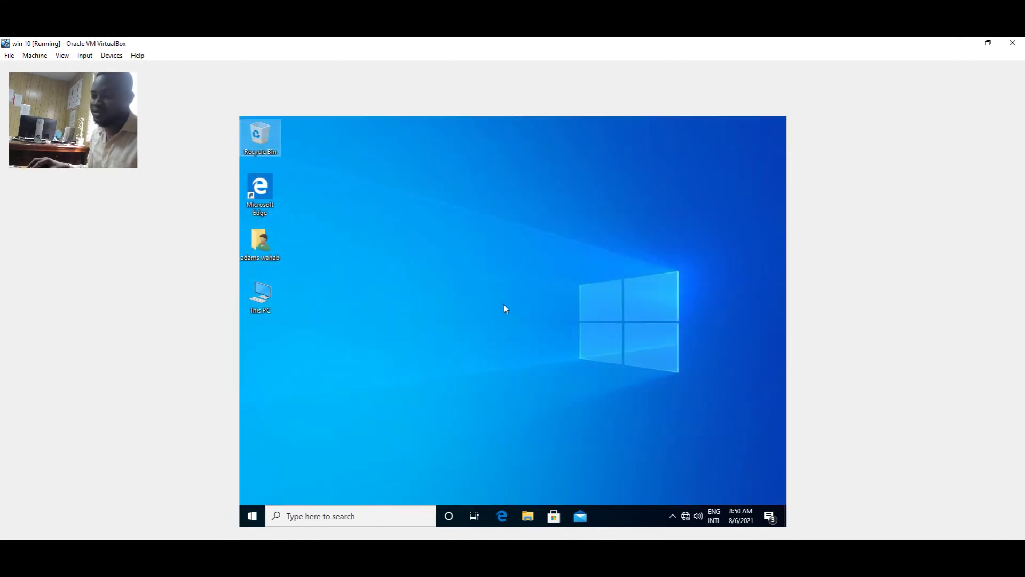
- Open the user's local Temp folder in the virtual machine by running %temp%
key(super+r)
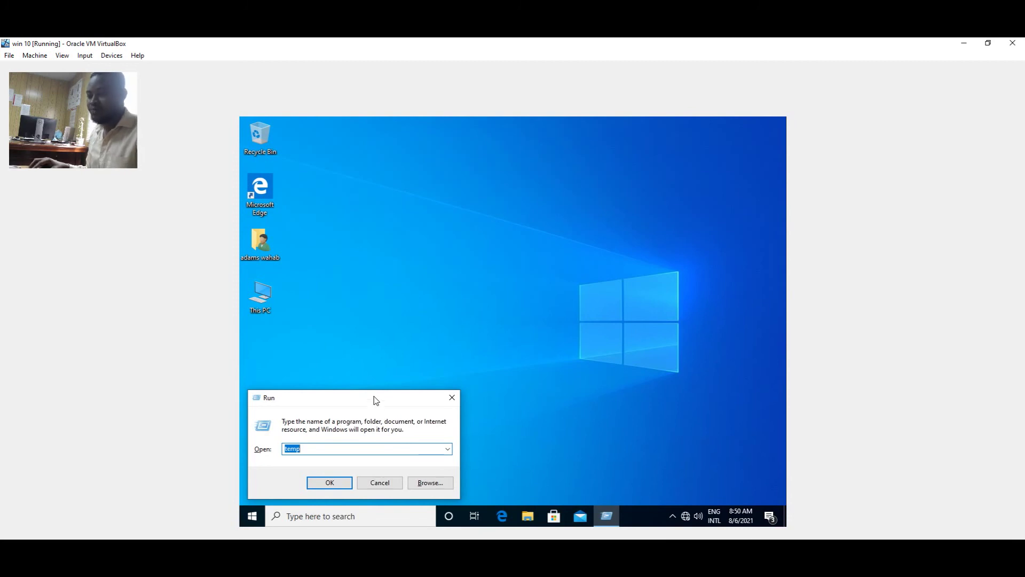
text(%)
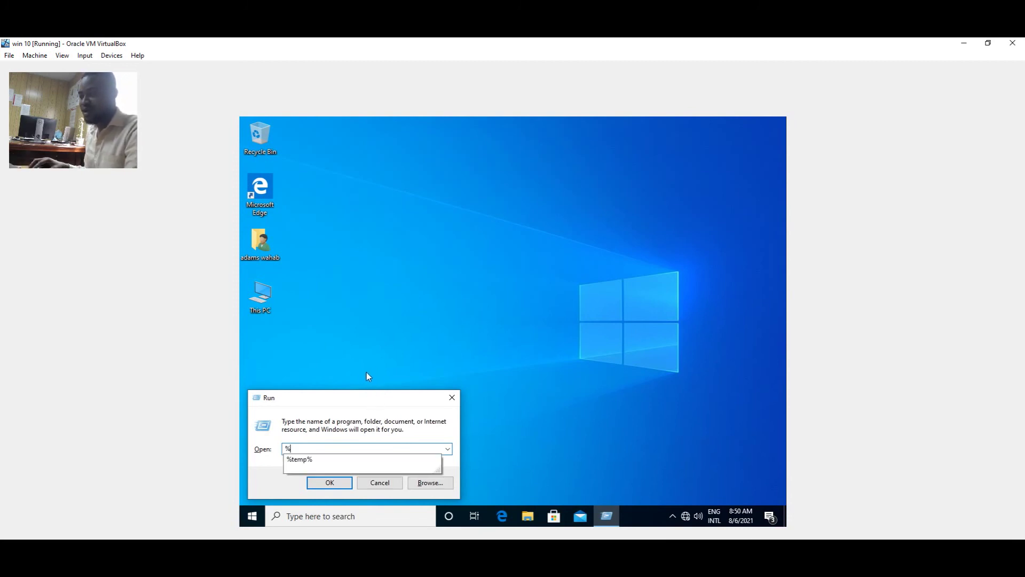
key(Down)
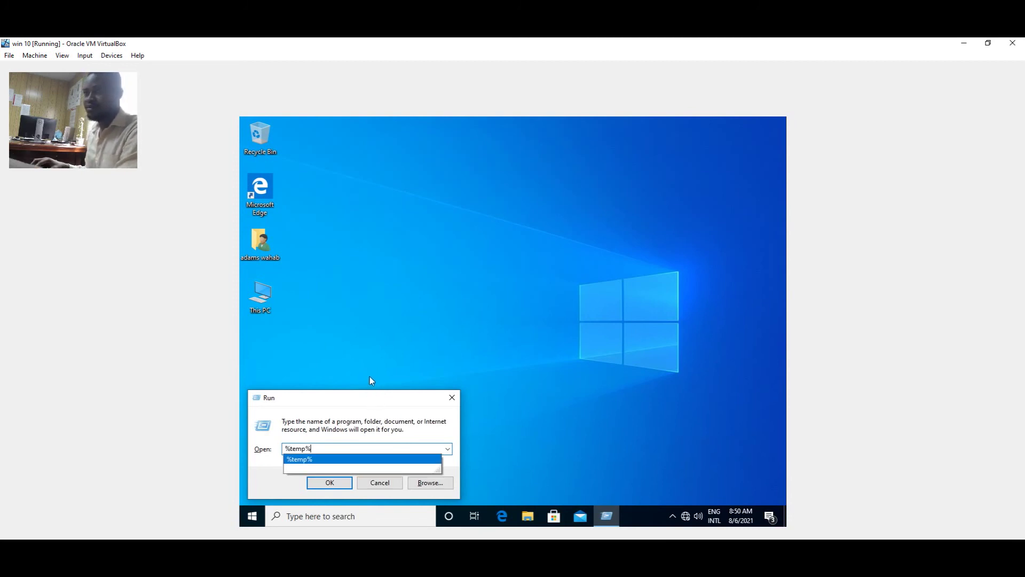
click(338, 483)
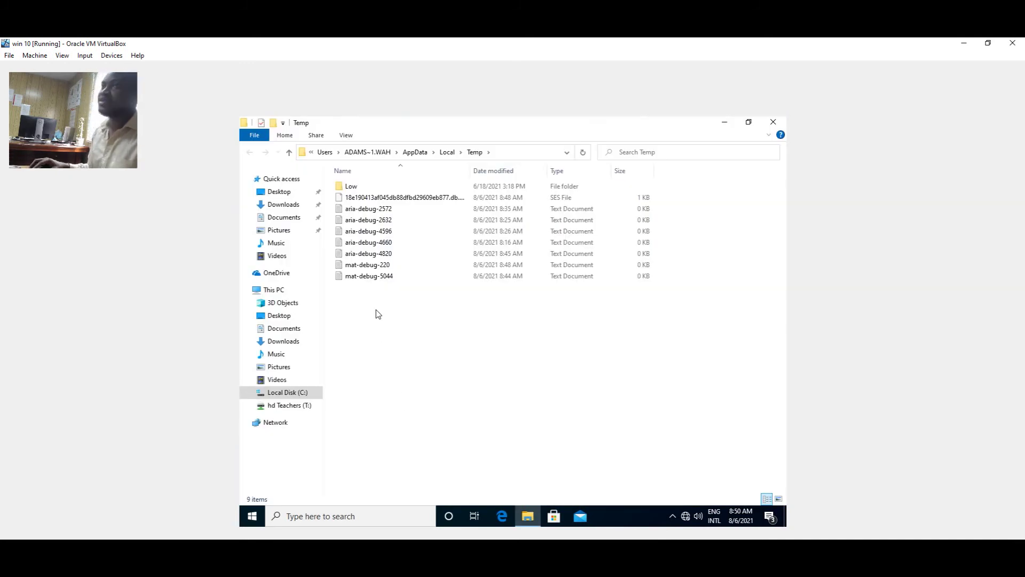
- Permanently delete all items in the user's Temp folder, skipping the file in use, and close the folder
drag(346, 319, 386, 185)
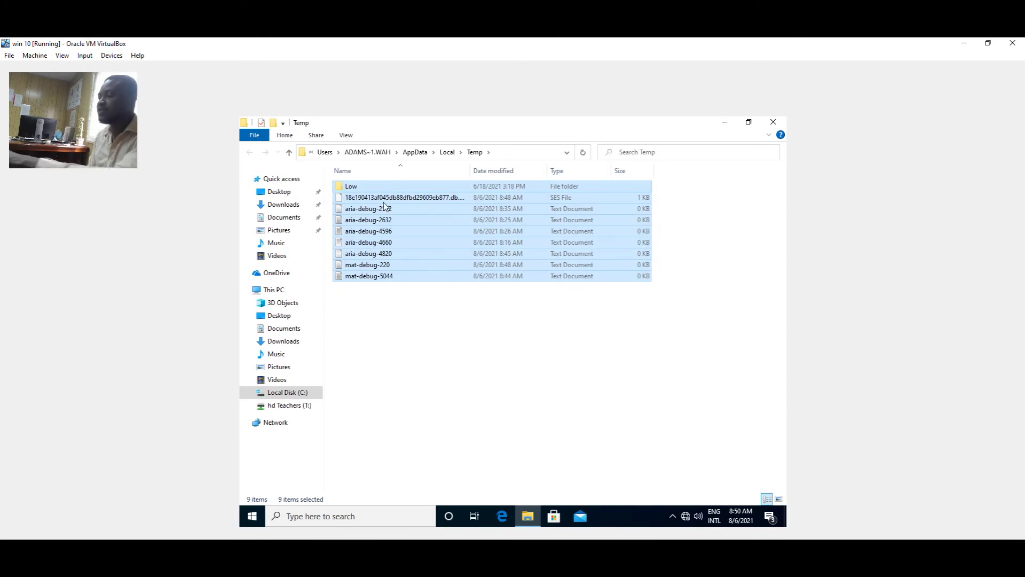
key(shift+Delete)
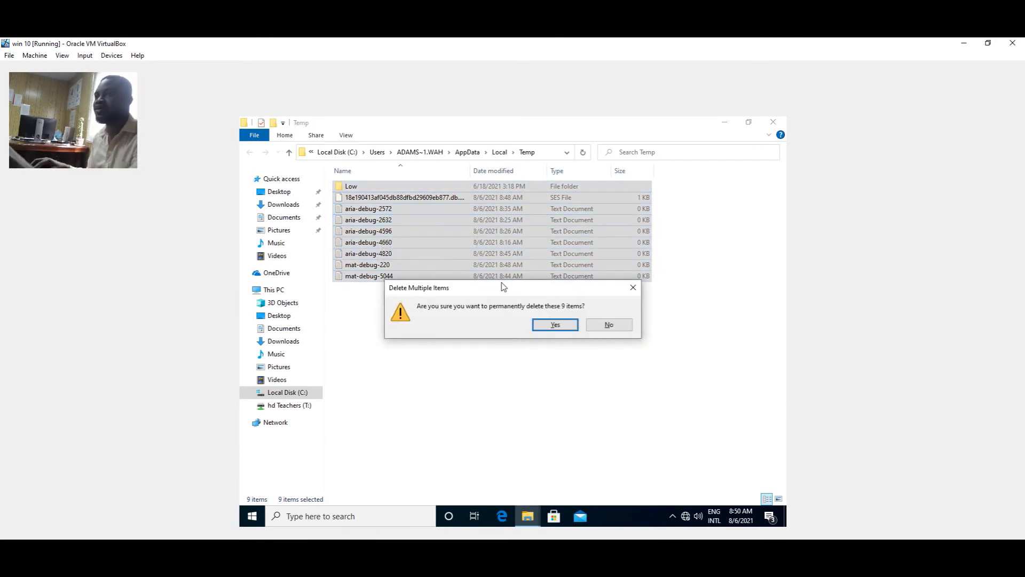
click(555, 325)
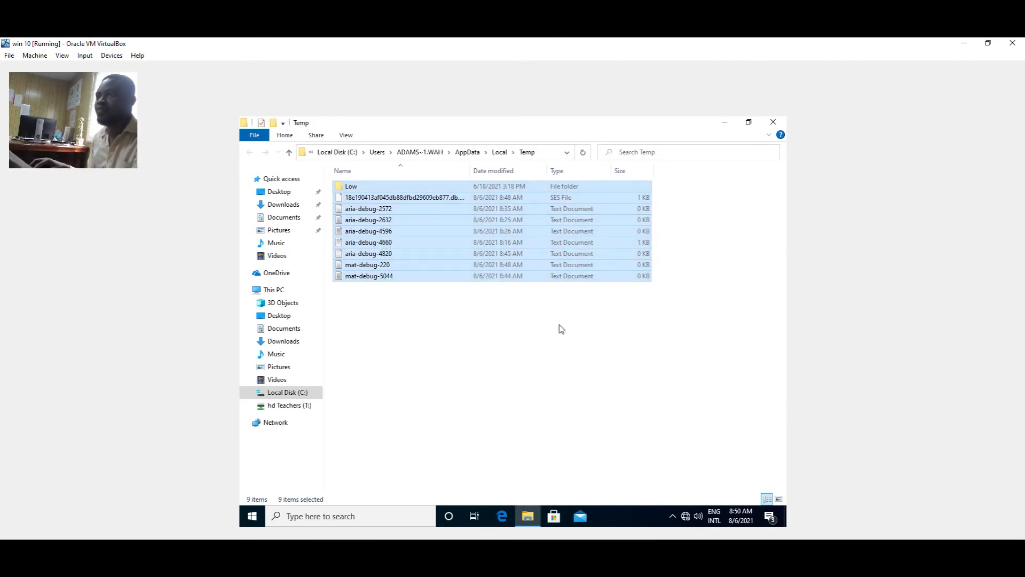
click(421, 273)
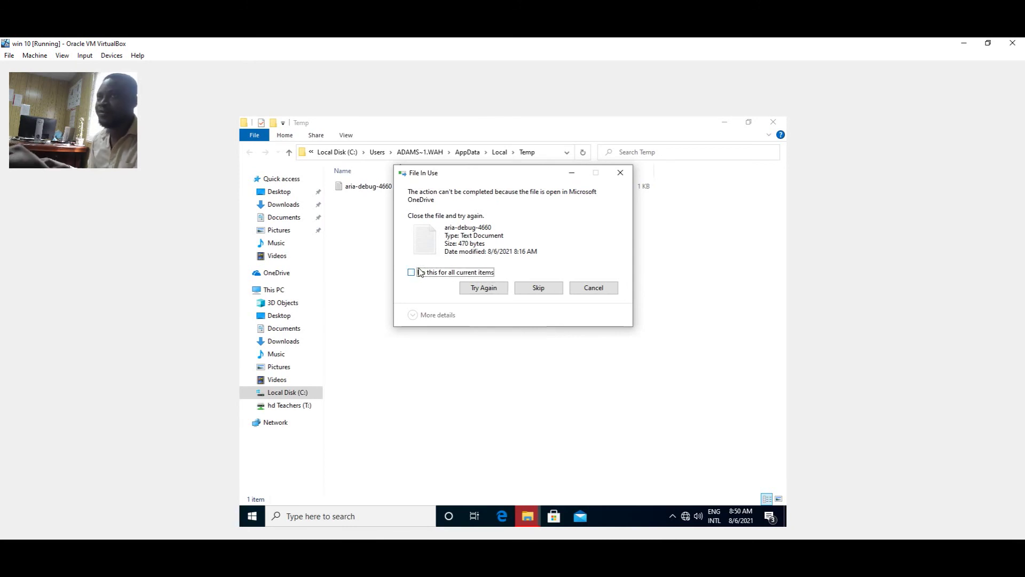
click(442, 273)
click(527, 289)
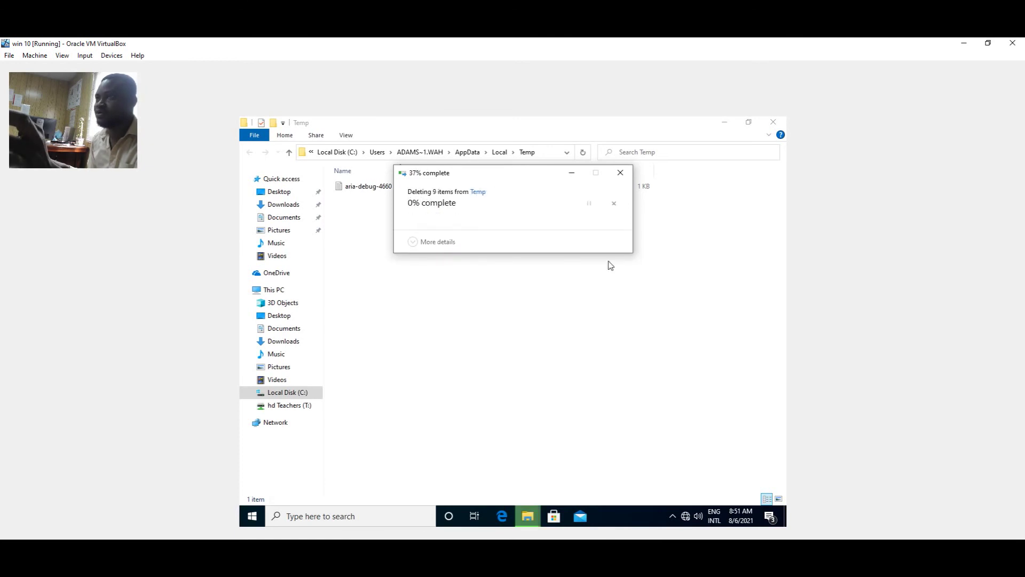
click(773, 123)
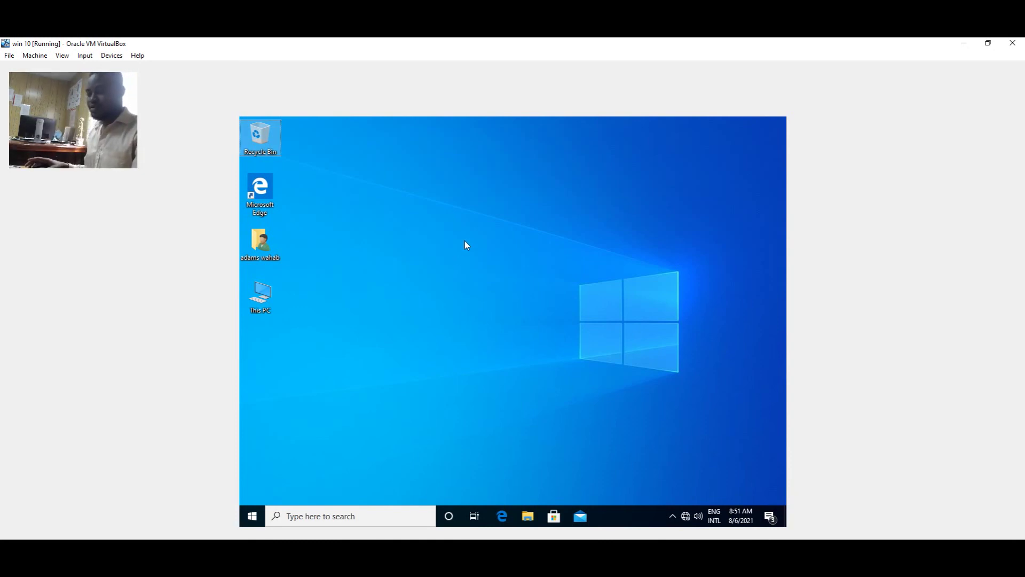
- Open the Windows Prefetch folder in the virtual machine by running prefetch
key(super+r)
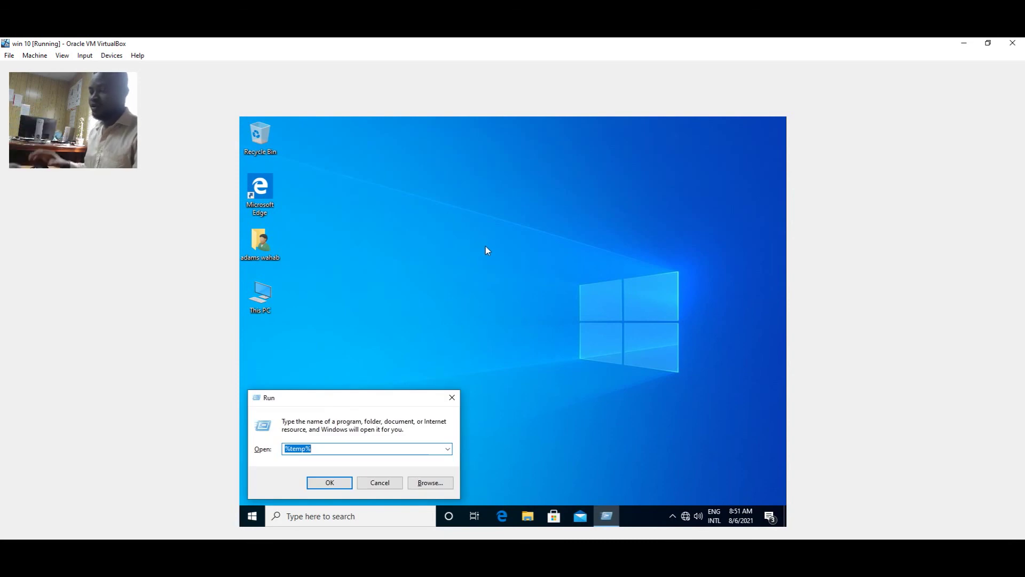
text(pre)
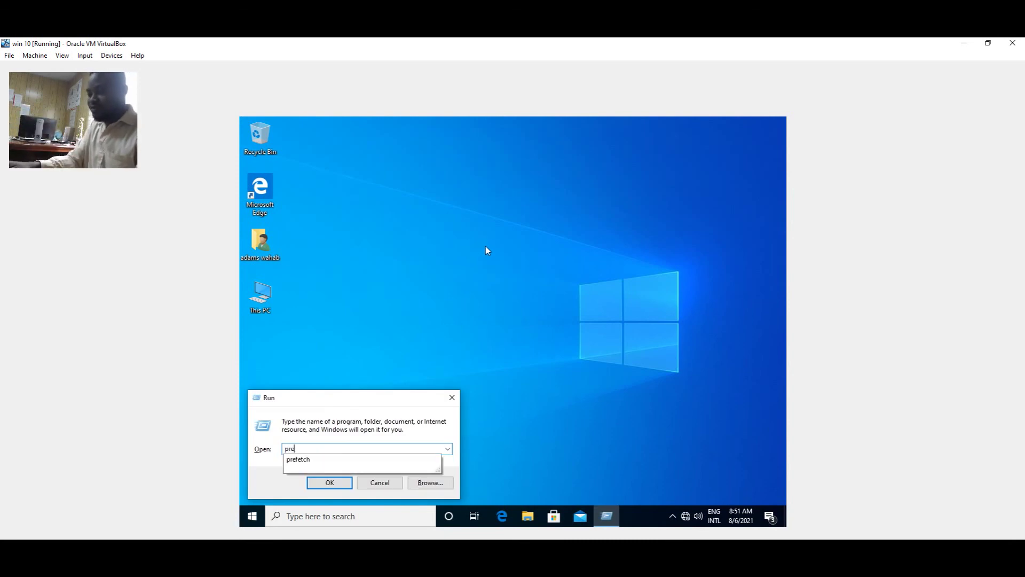
text(fetch)
key(Return)
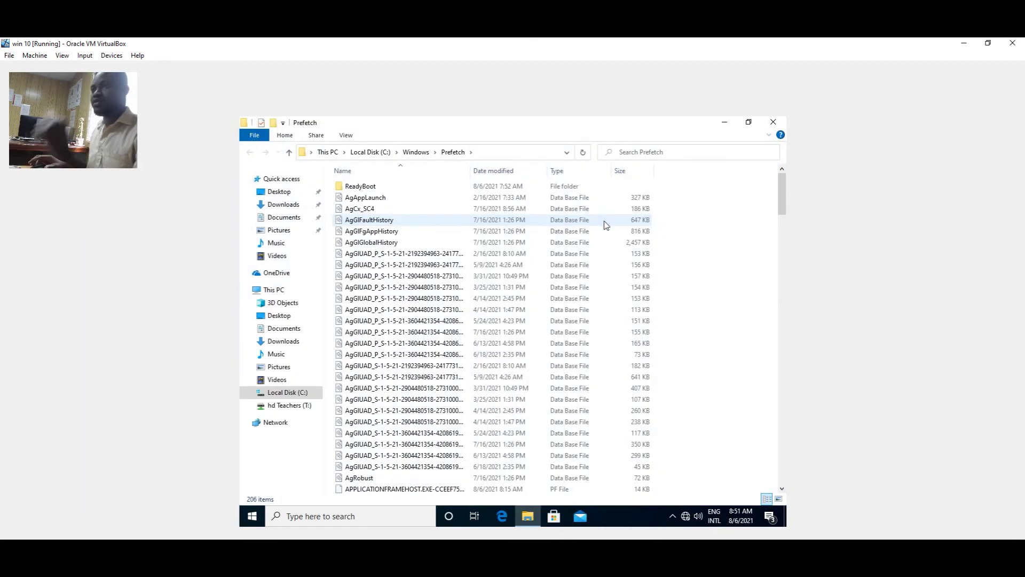
- Permanently delete everything in the Prefetch folder, skipping all files in use, and close the folder
scroll(475, 313, down, 5)
scroll(475, 312, up, 3)
scroll(475, 312, down, 1)
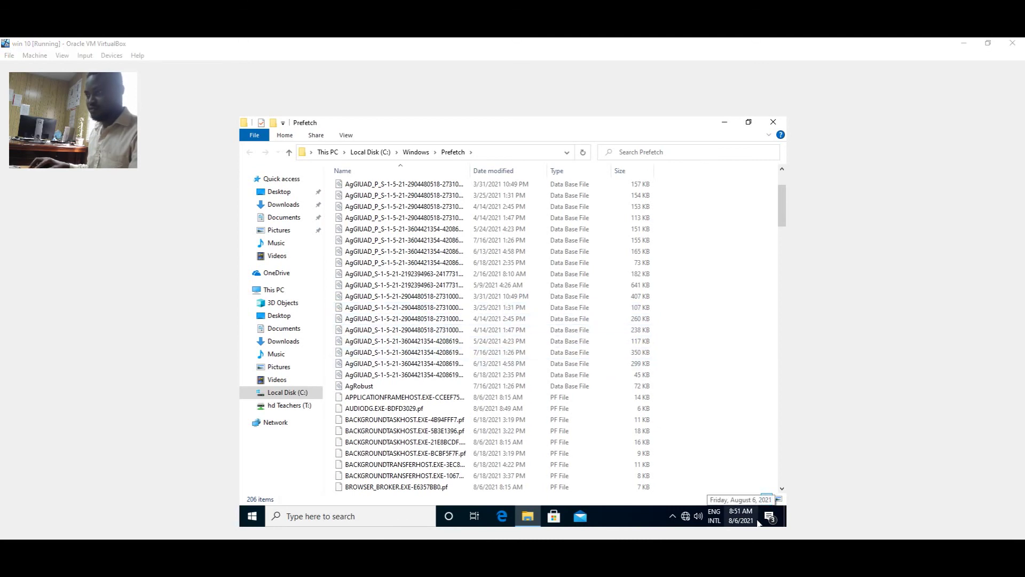
click(486, 409)
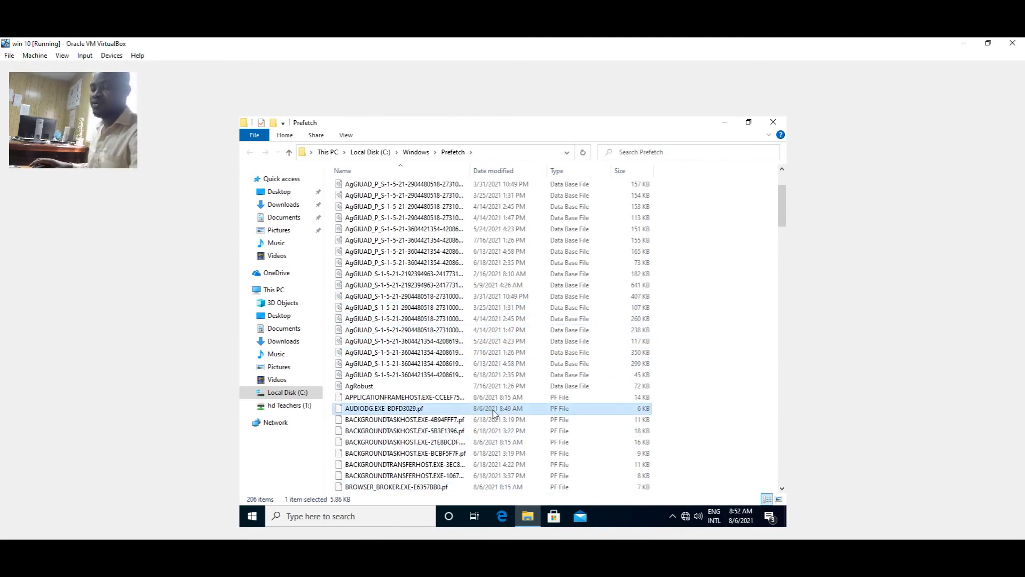
key(ctrl+a)
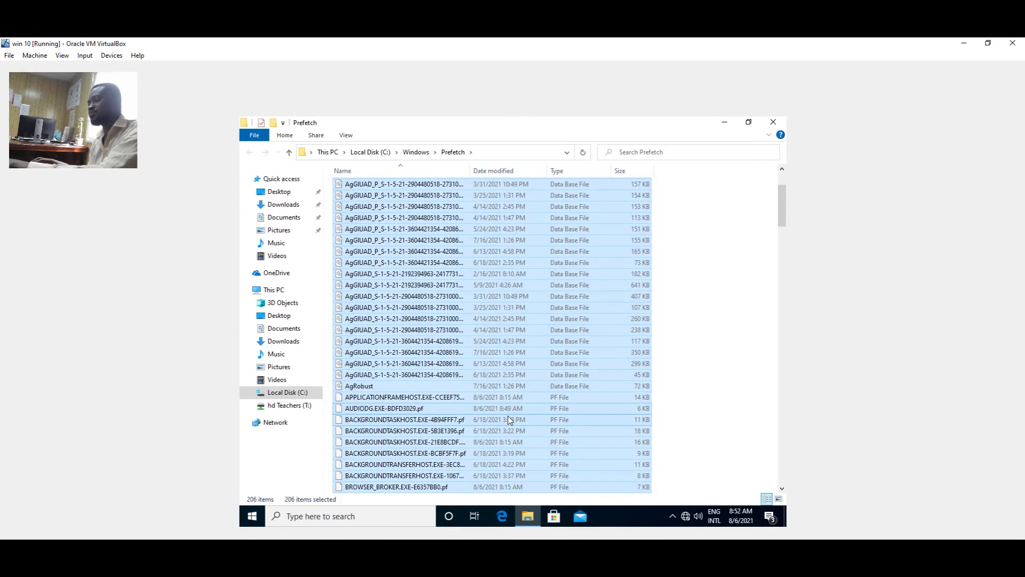
key(shift+Delete)
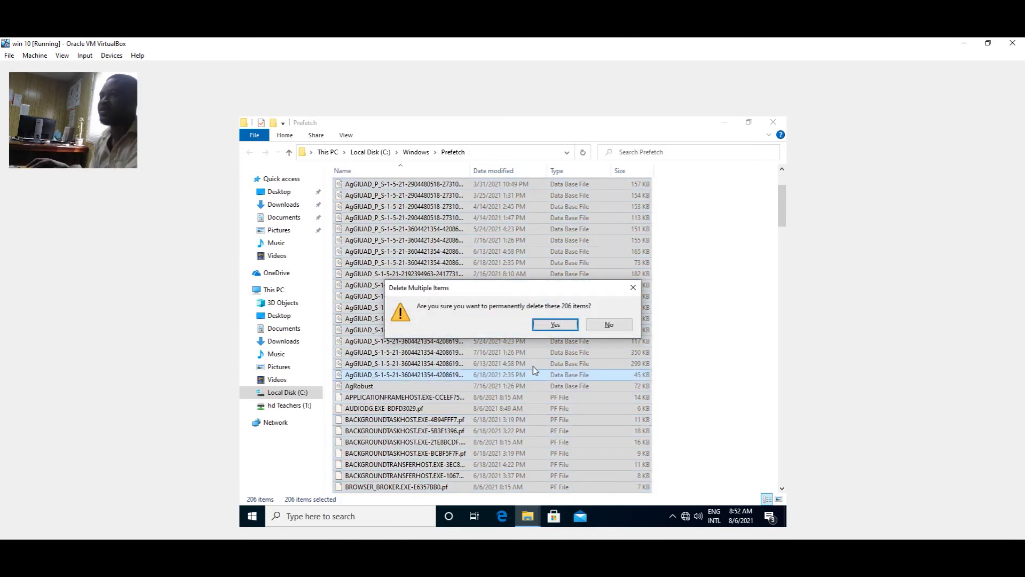
click(553, 322)
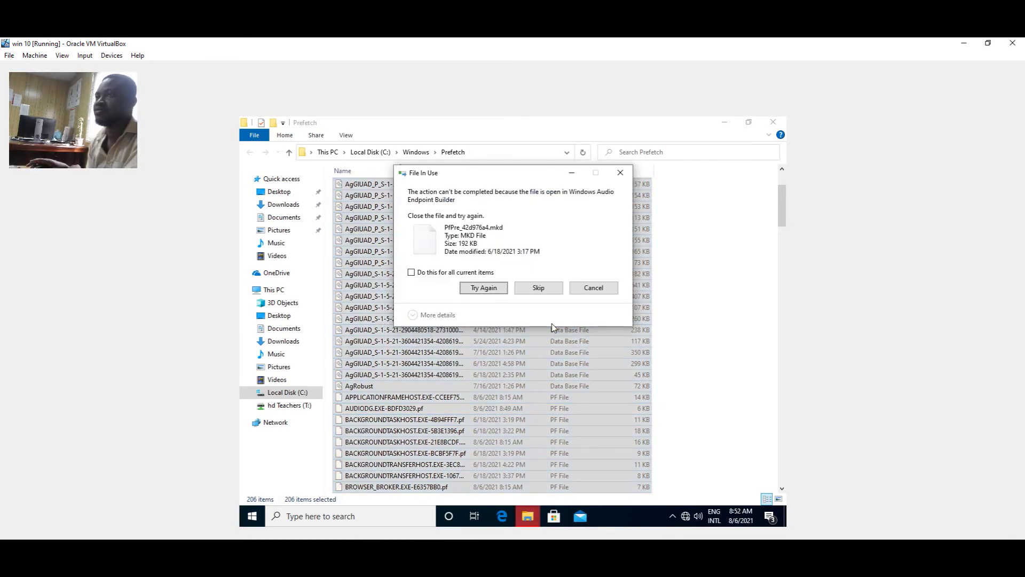
click(412, 272)
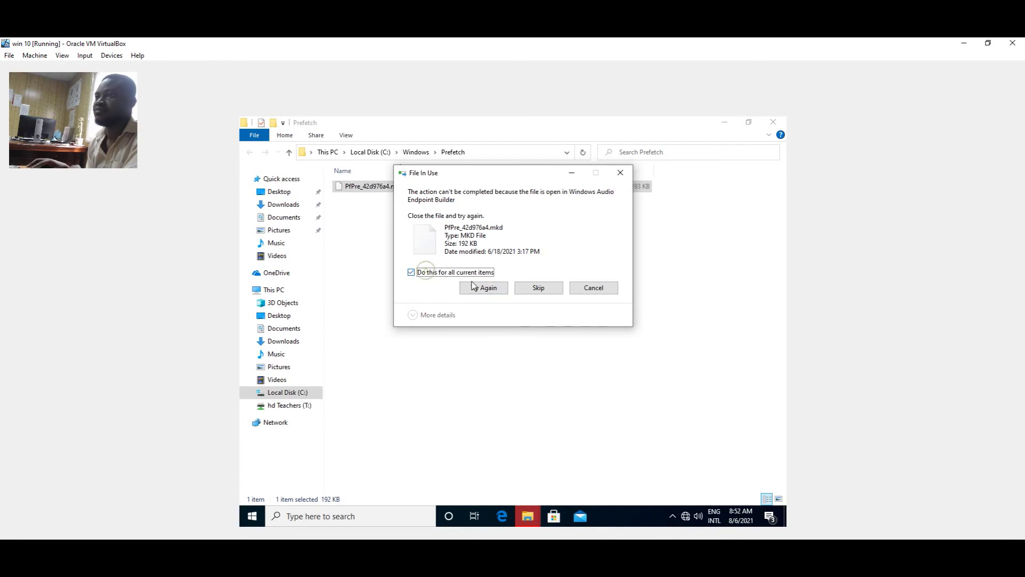
click(535, 290)
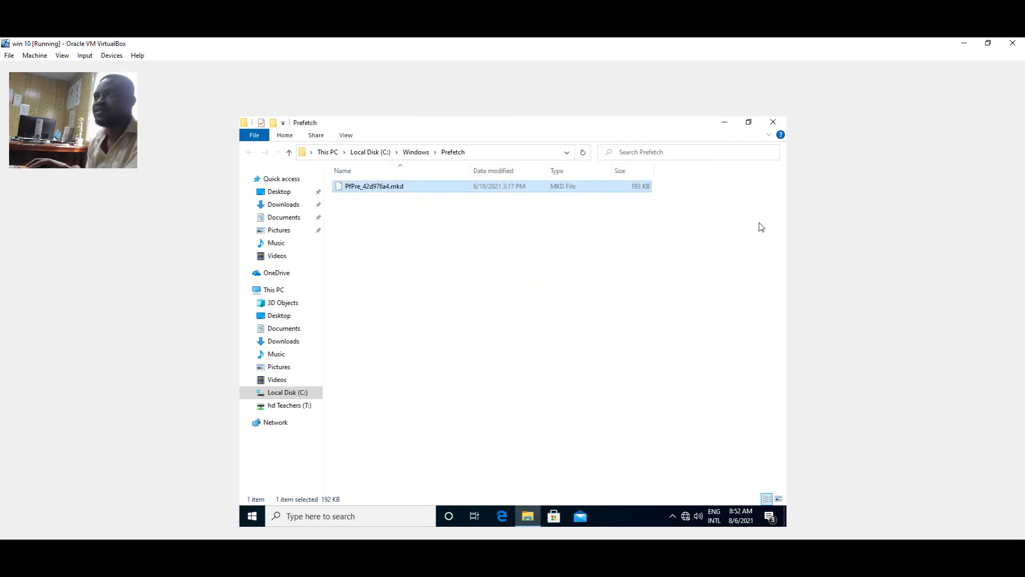
click(772, 122)
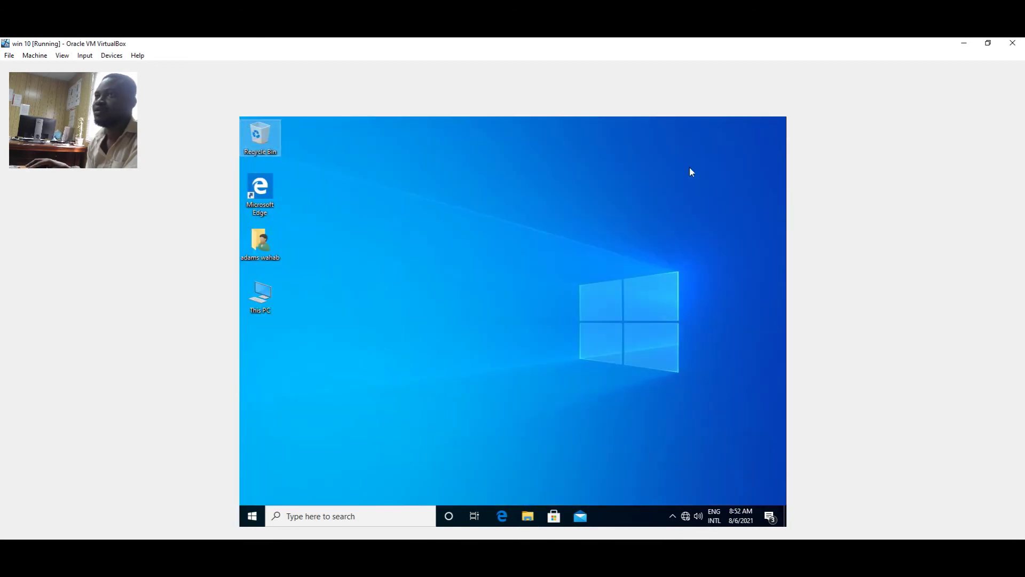